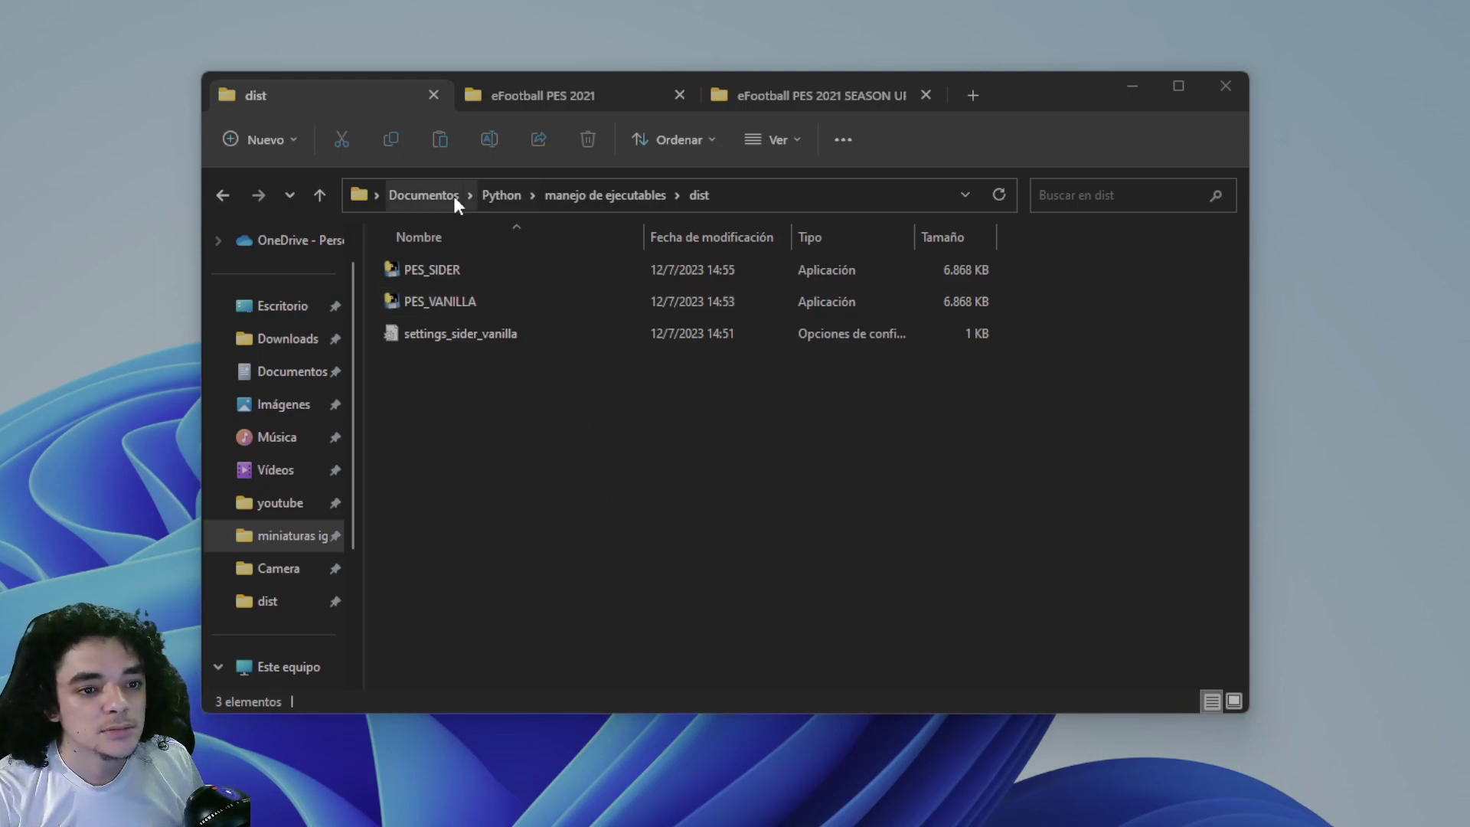
Step: Duplicate the Download folder within the eFootball PES 2021 installation folder
click(545, 96)
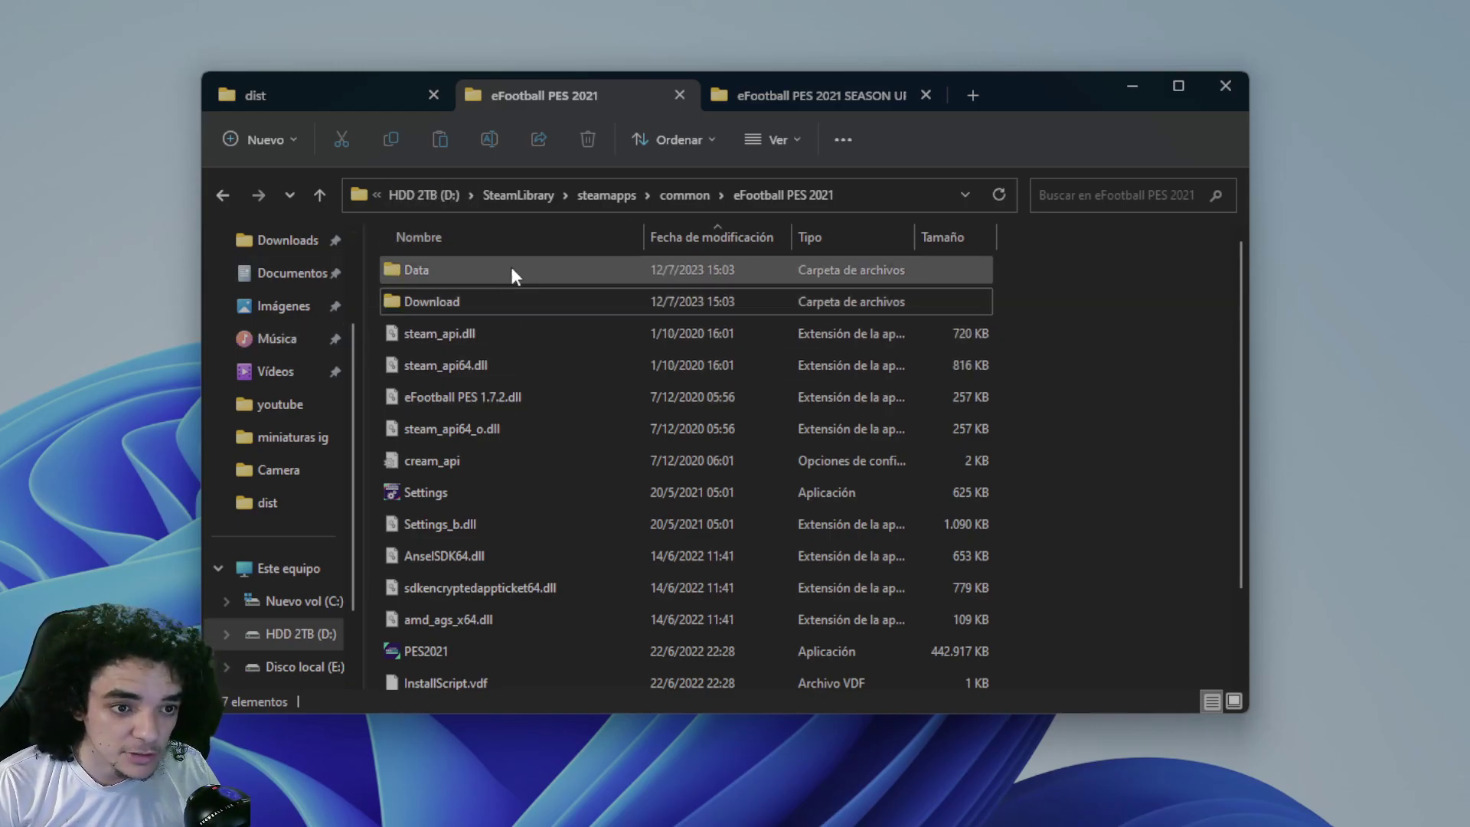
right_click(428, 300)
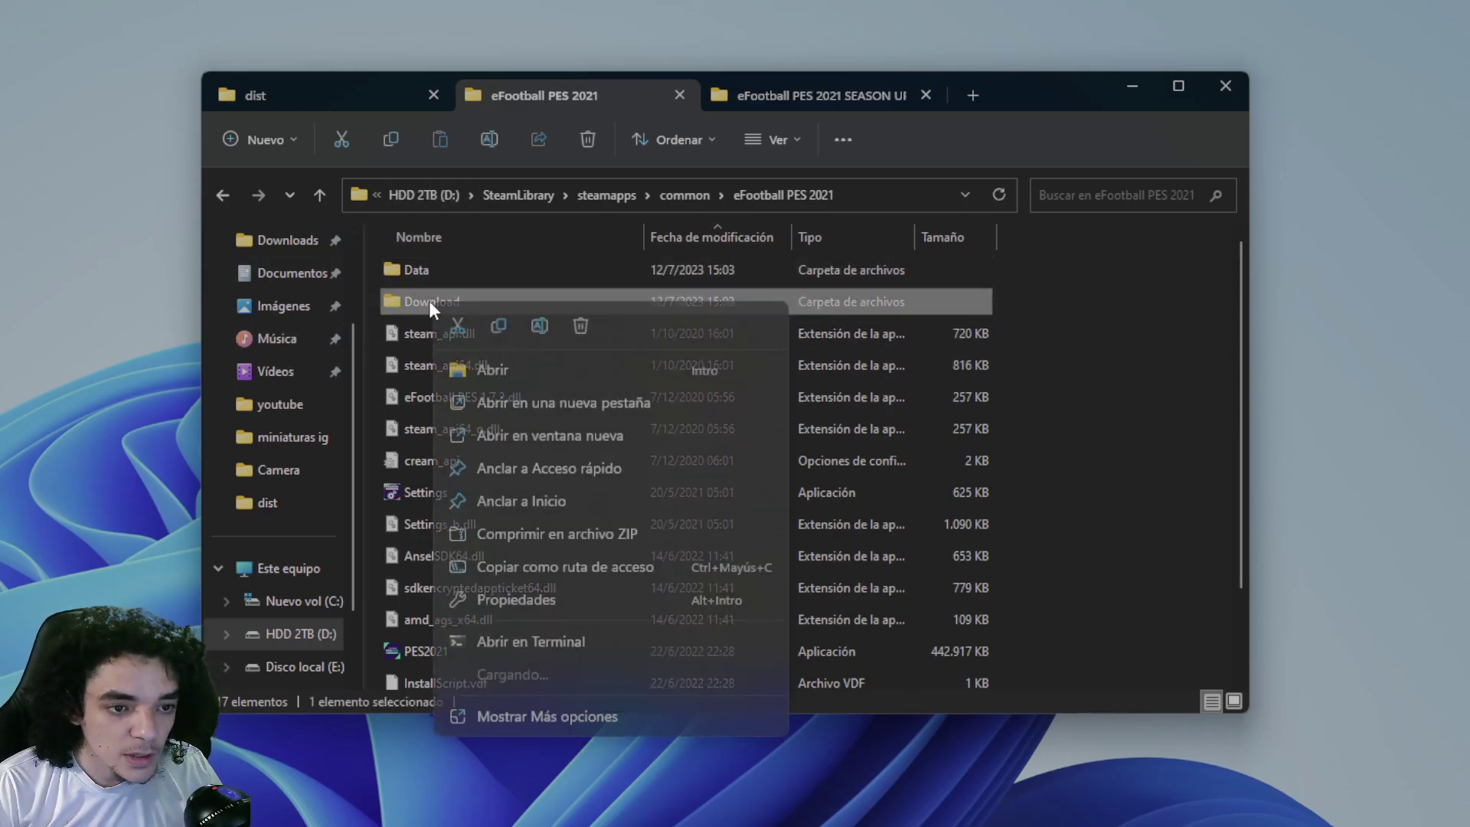
click(500, 326)
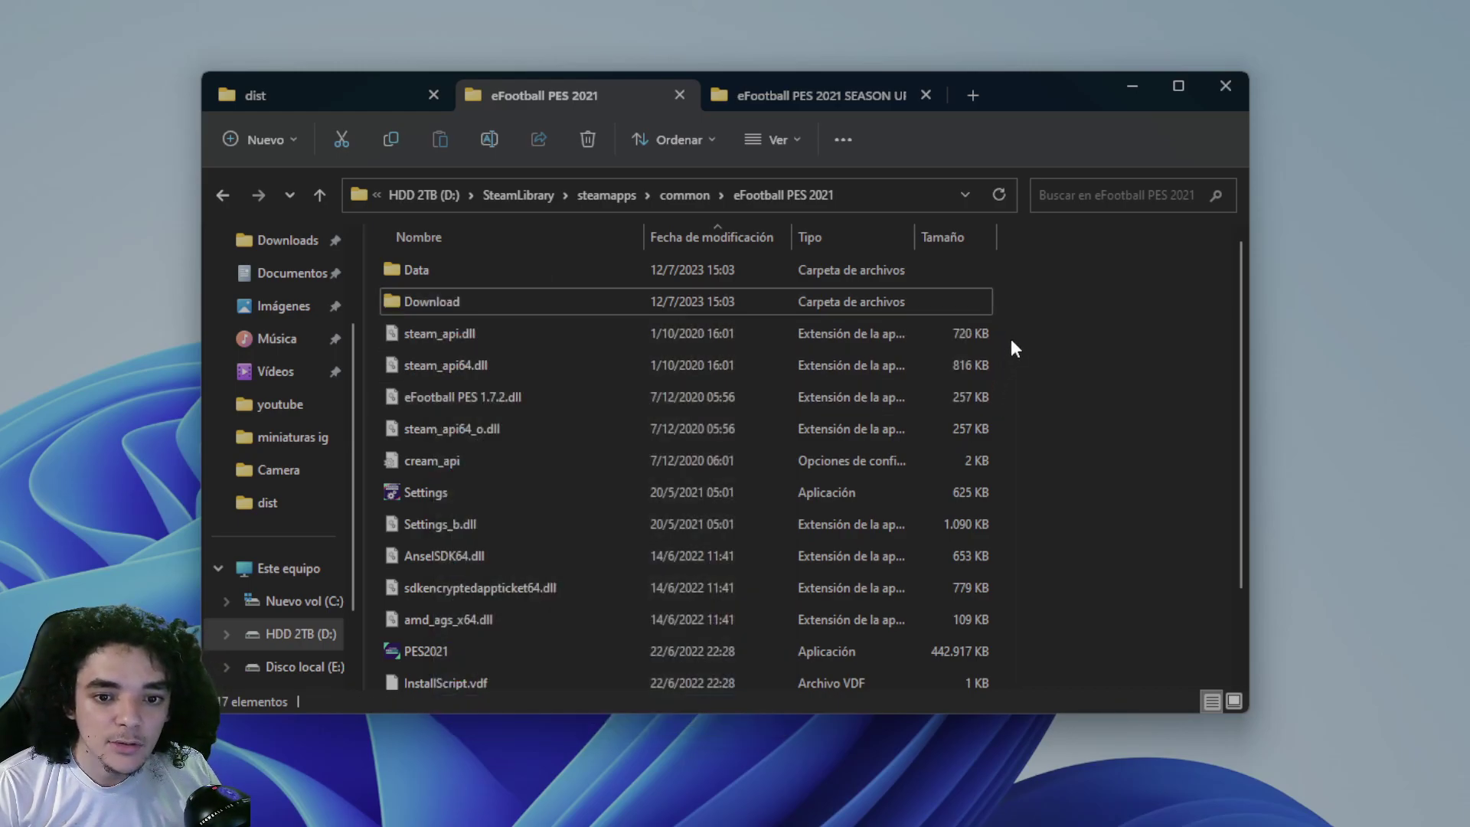
right_click(1012, 338)
click(1040, 370)
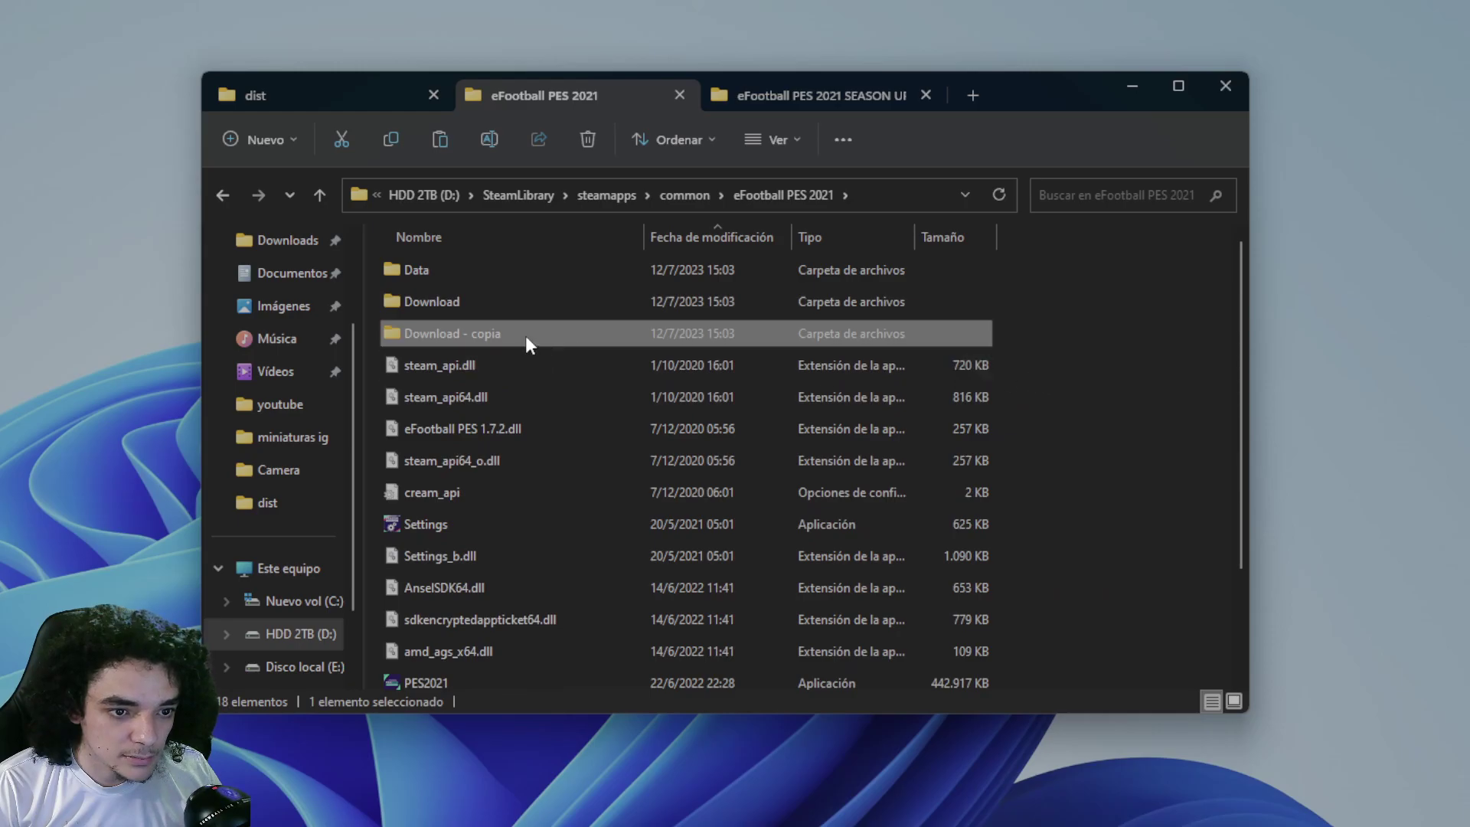
Step: Rename the copied Download folder as Download_vanilla
click(455, 332)
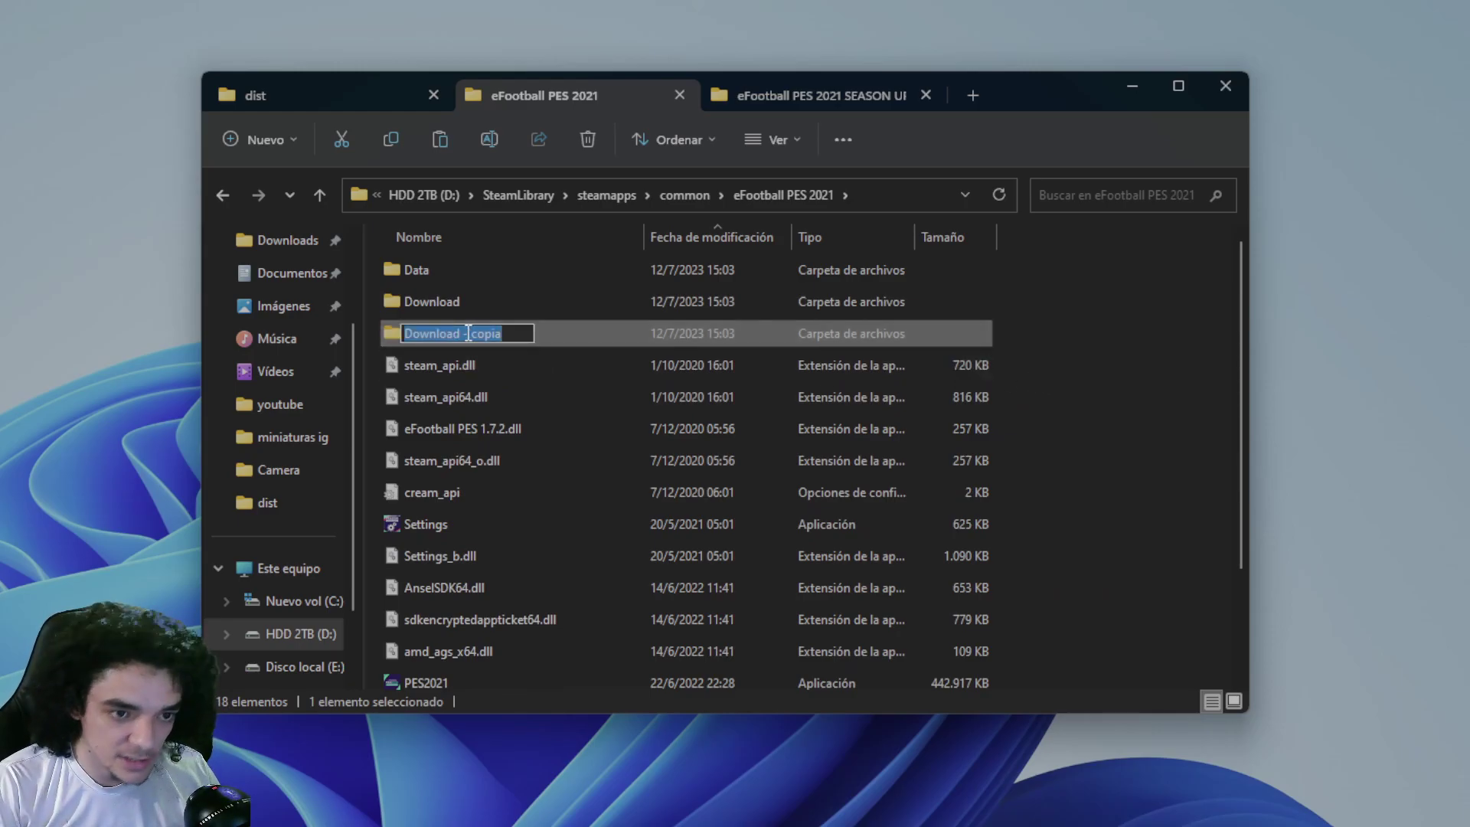
click(393, 335)
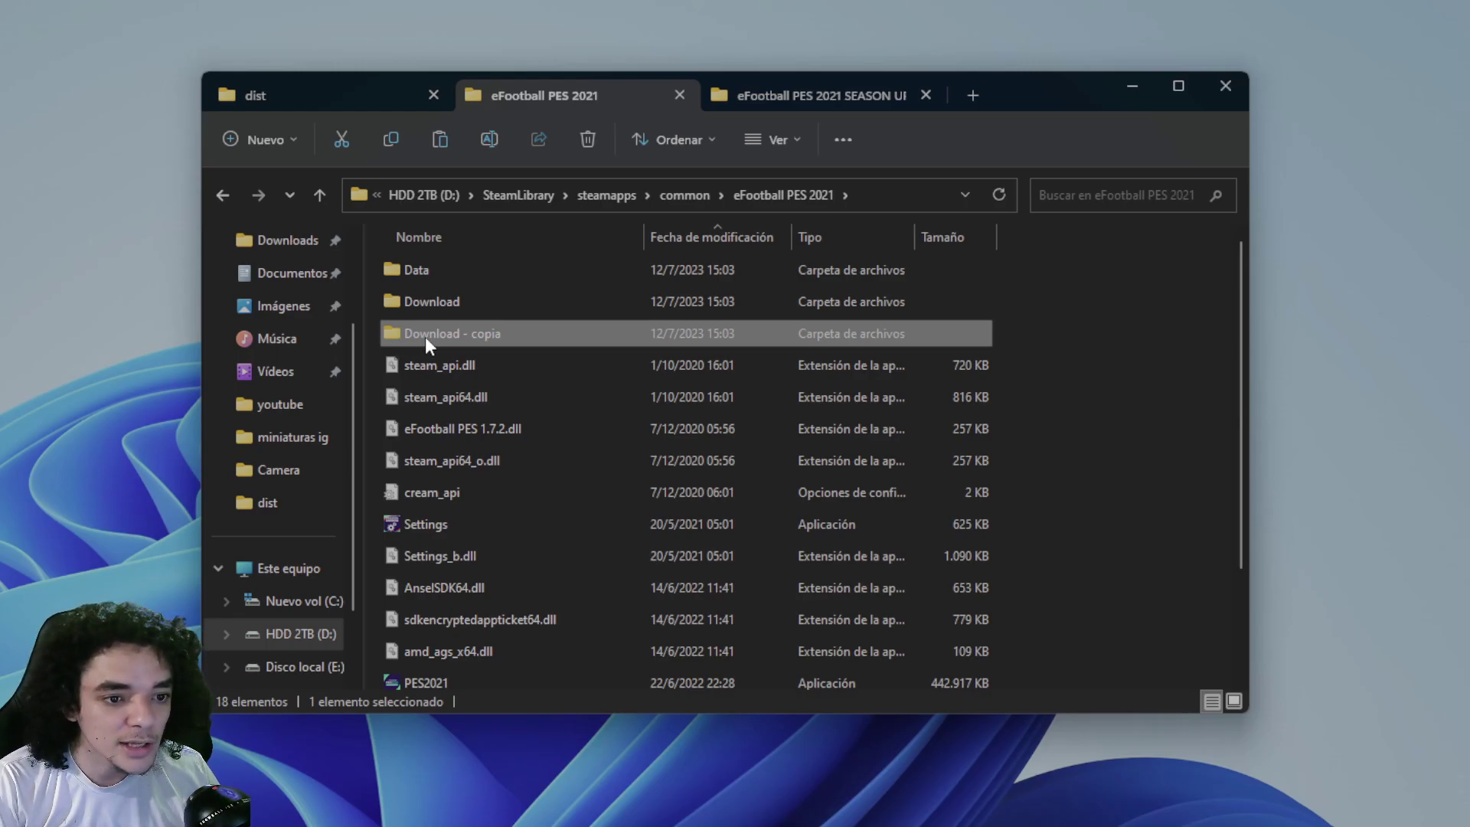
right_click(425, 337)
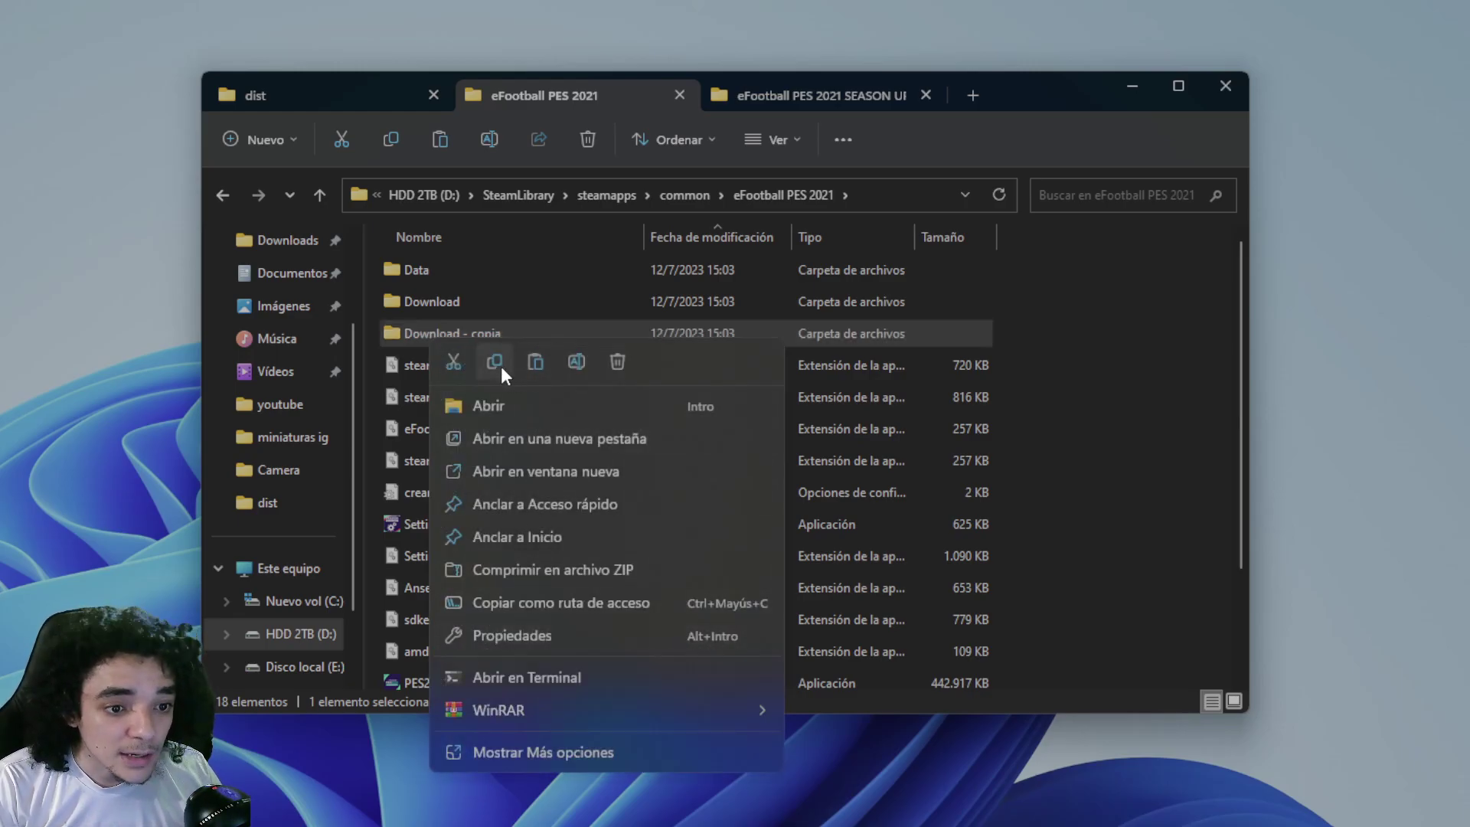
click(576, 362)
click(510, 334)
drag(517, 336, 459, 345)
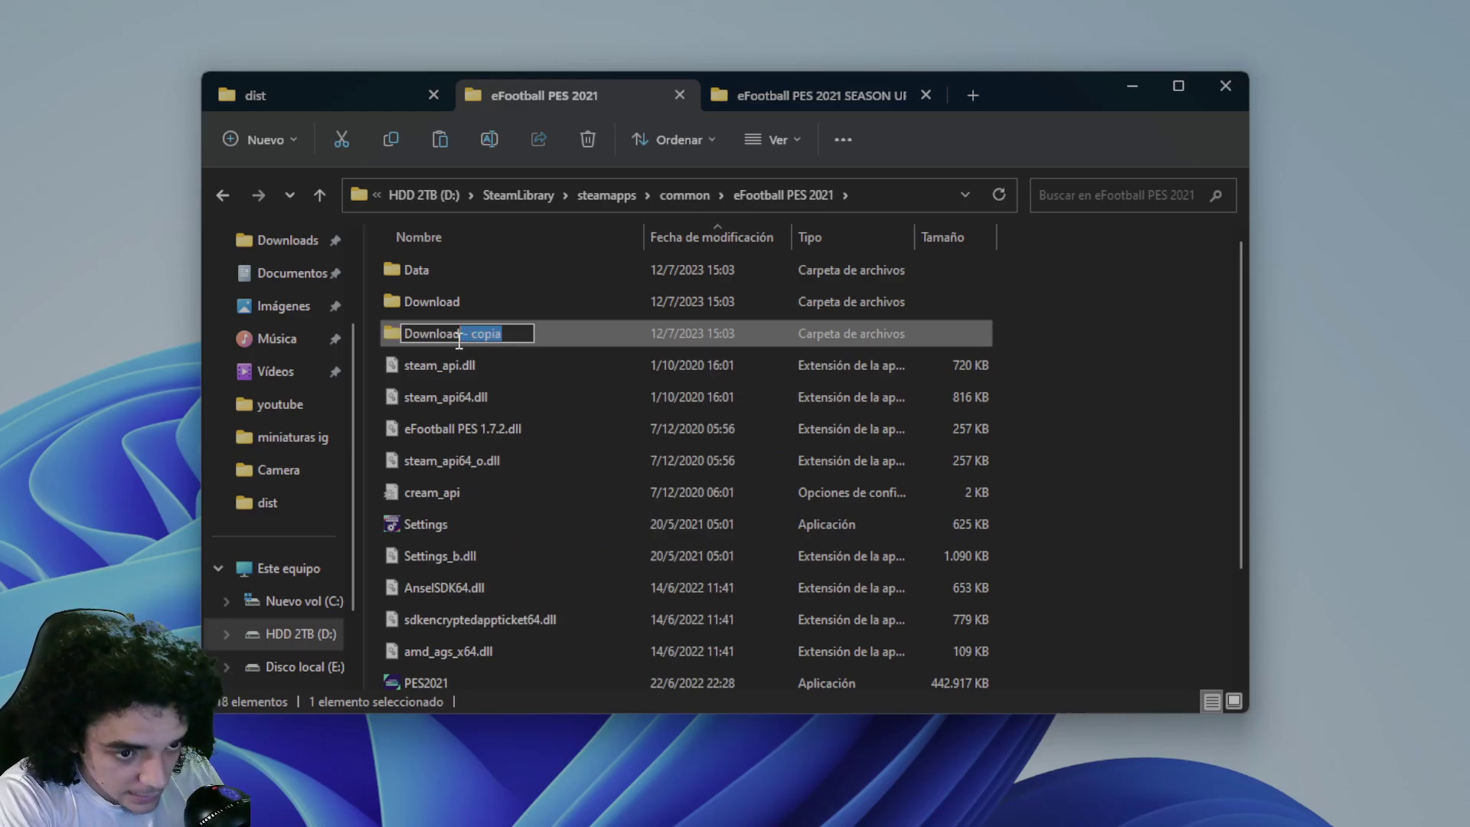
key(BackSpace)
text(_vanilla)
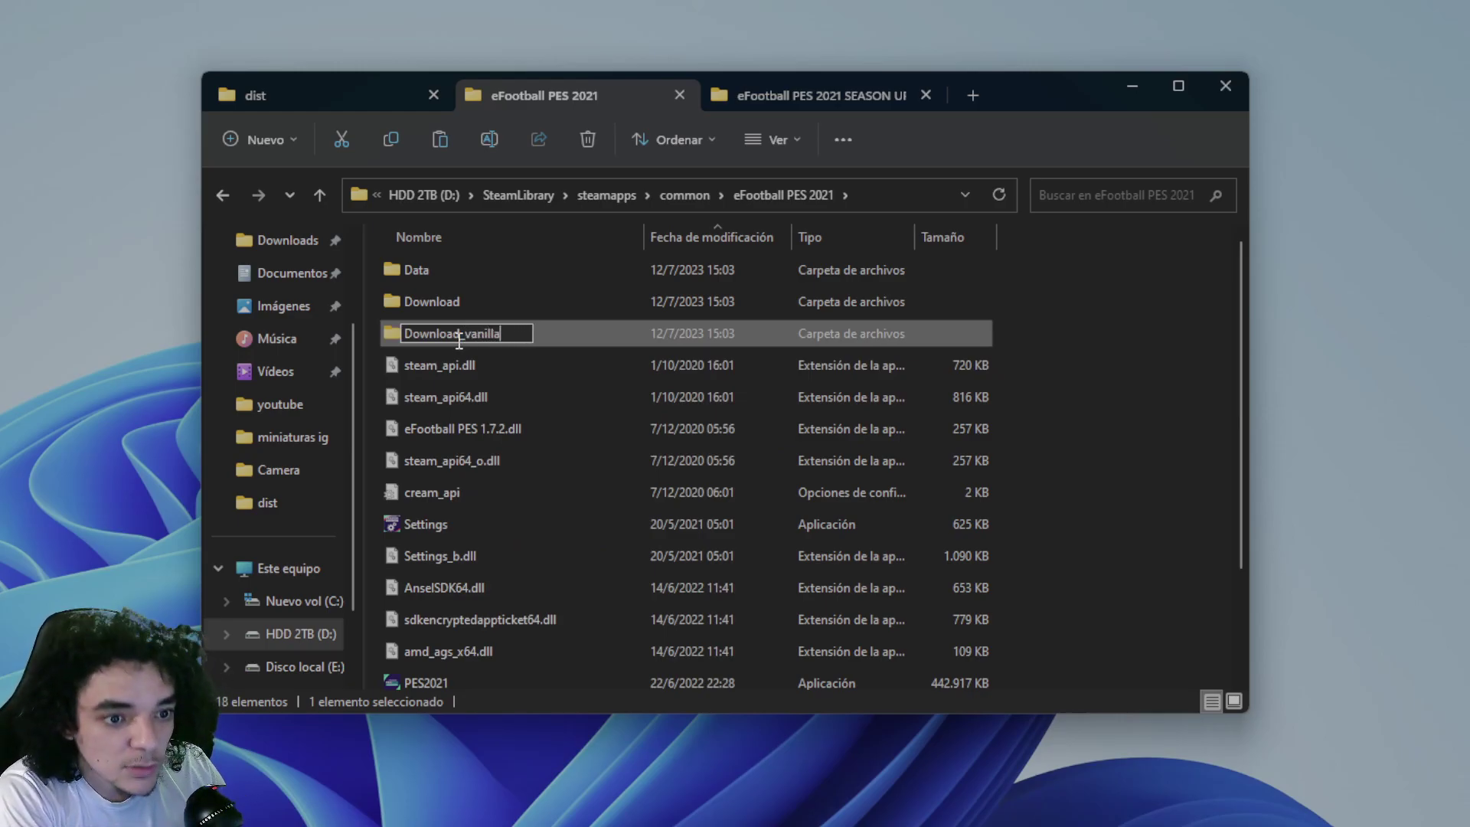
key(Return)
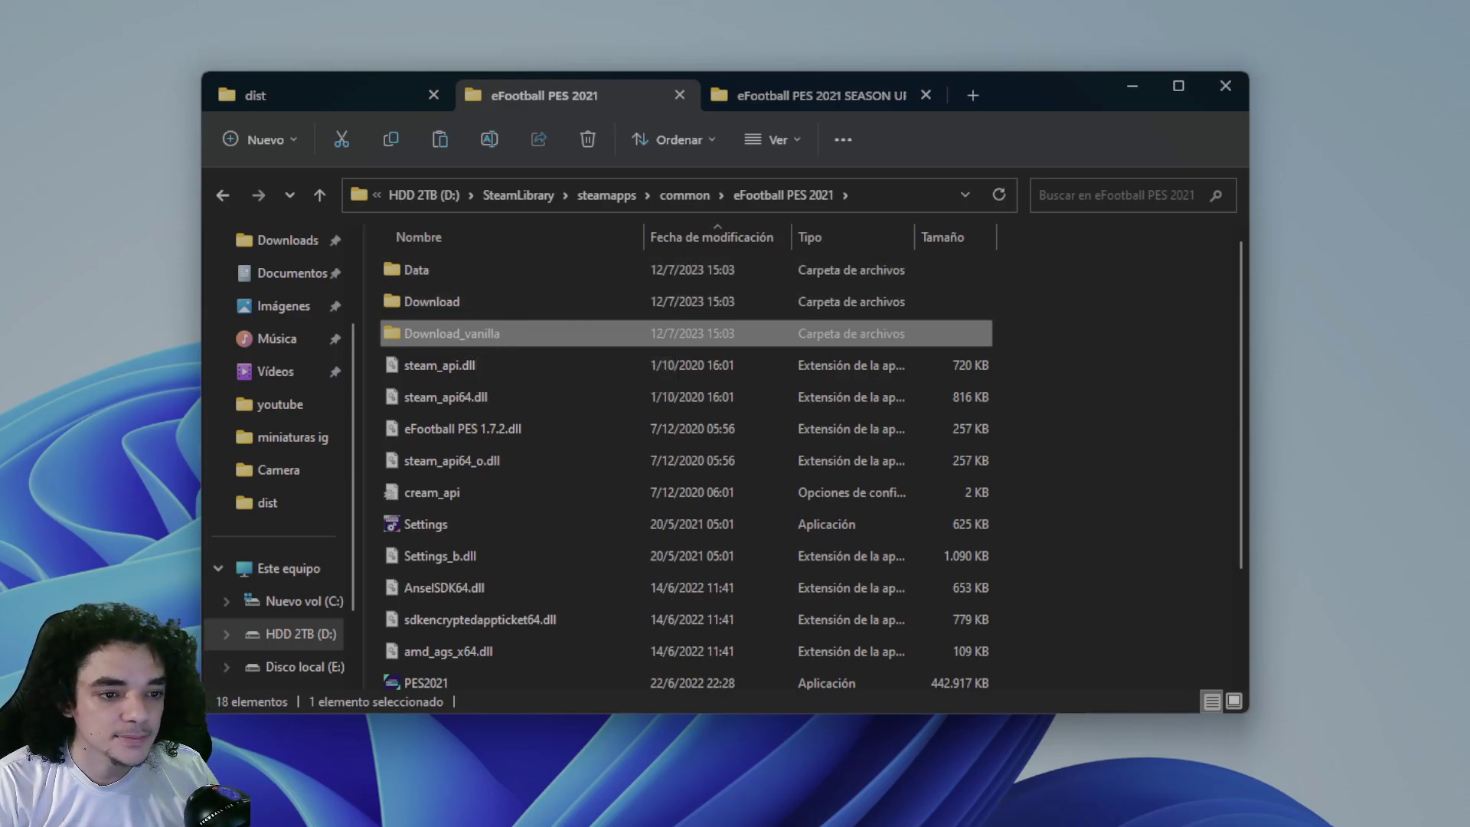
Step: Rename the original Download folder as download, with a lowercase initial letter
right_click(423, 314)
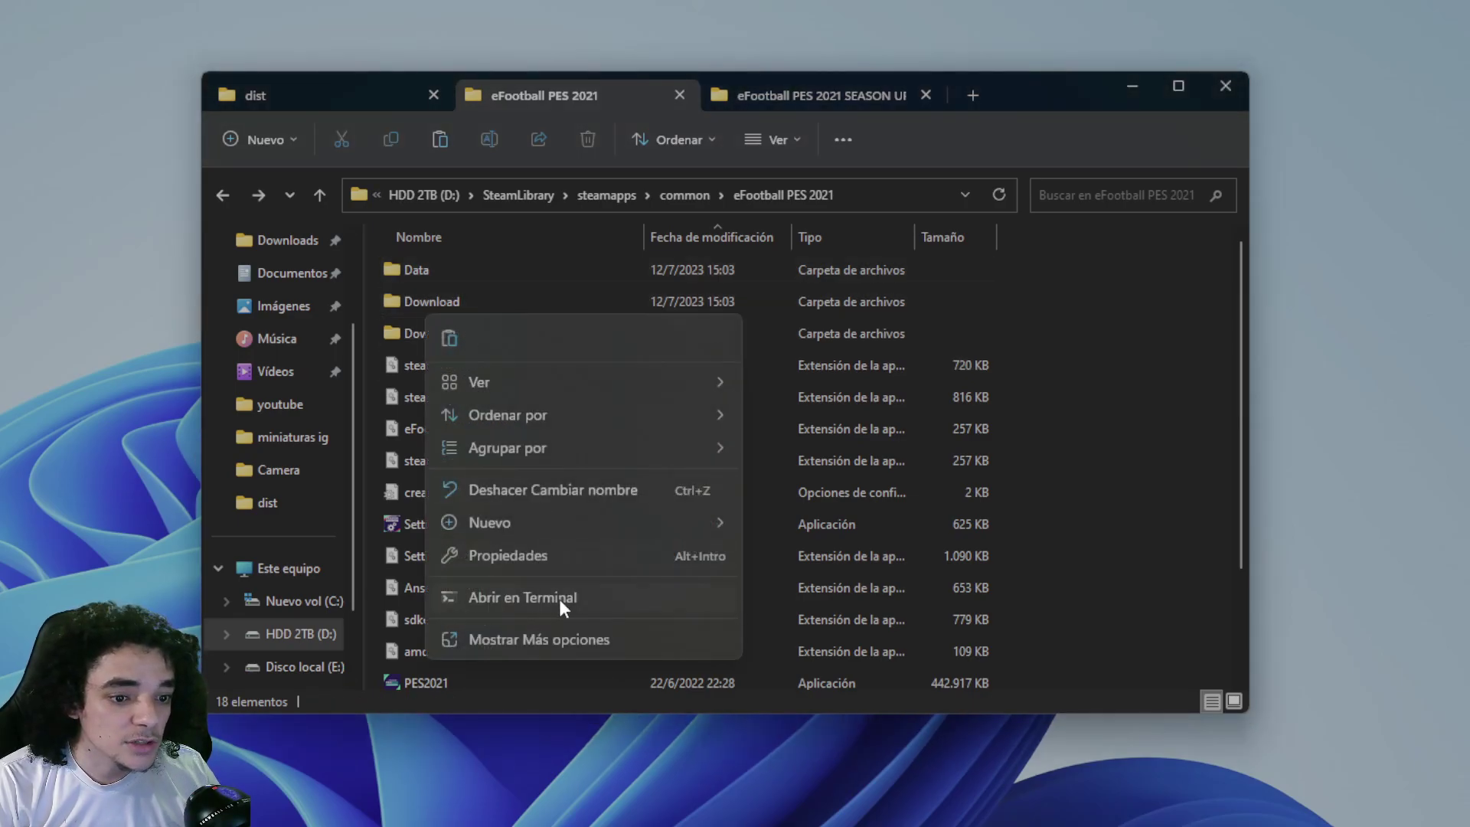
right_click(415, 296)
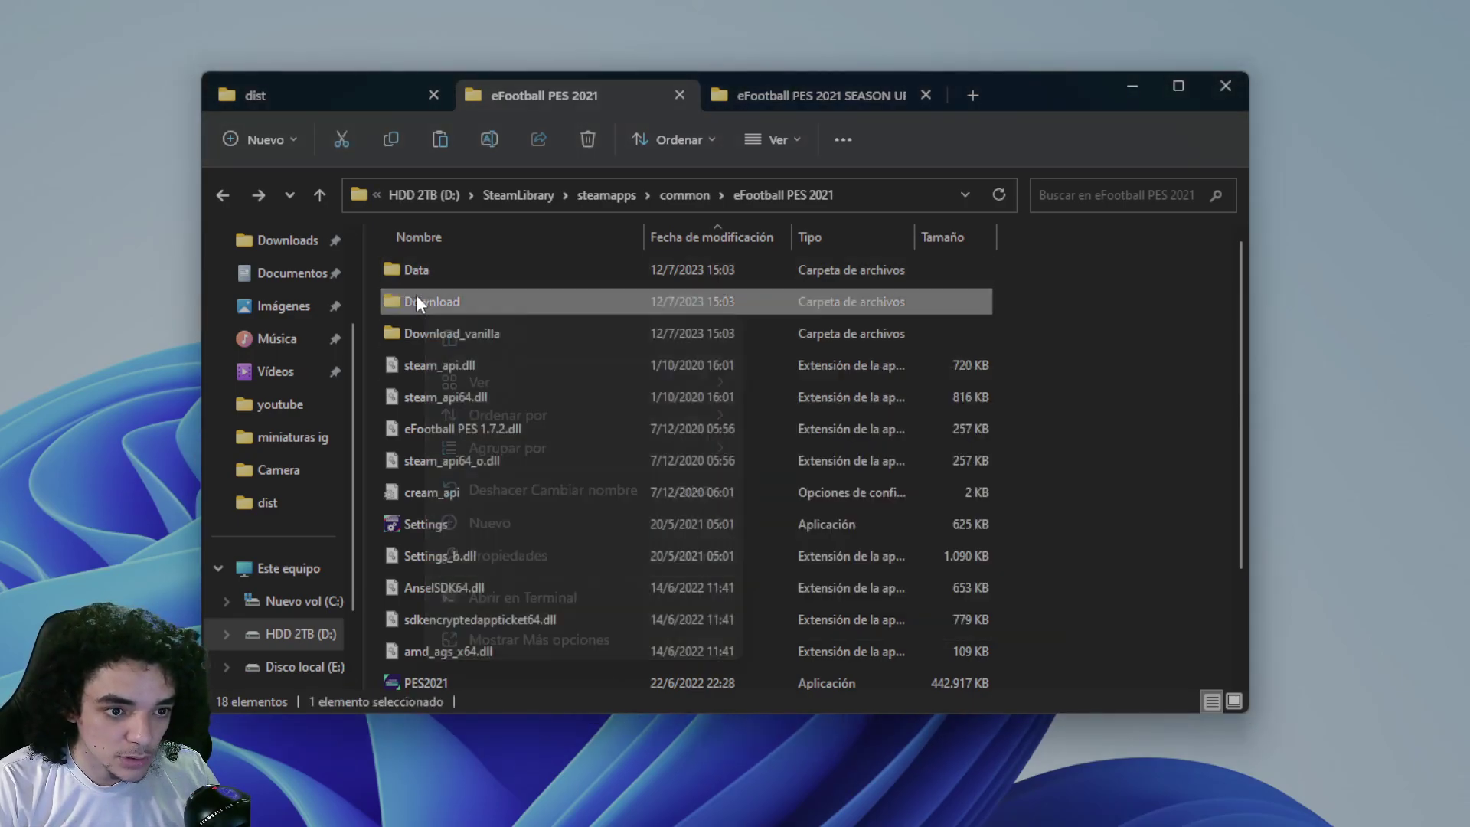
click(566, 320)
click(414, 302)
key(BackSpace)
text(d)
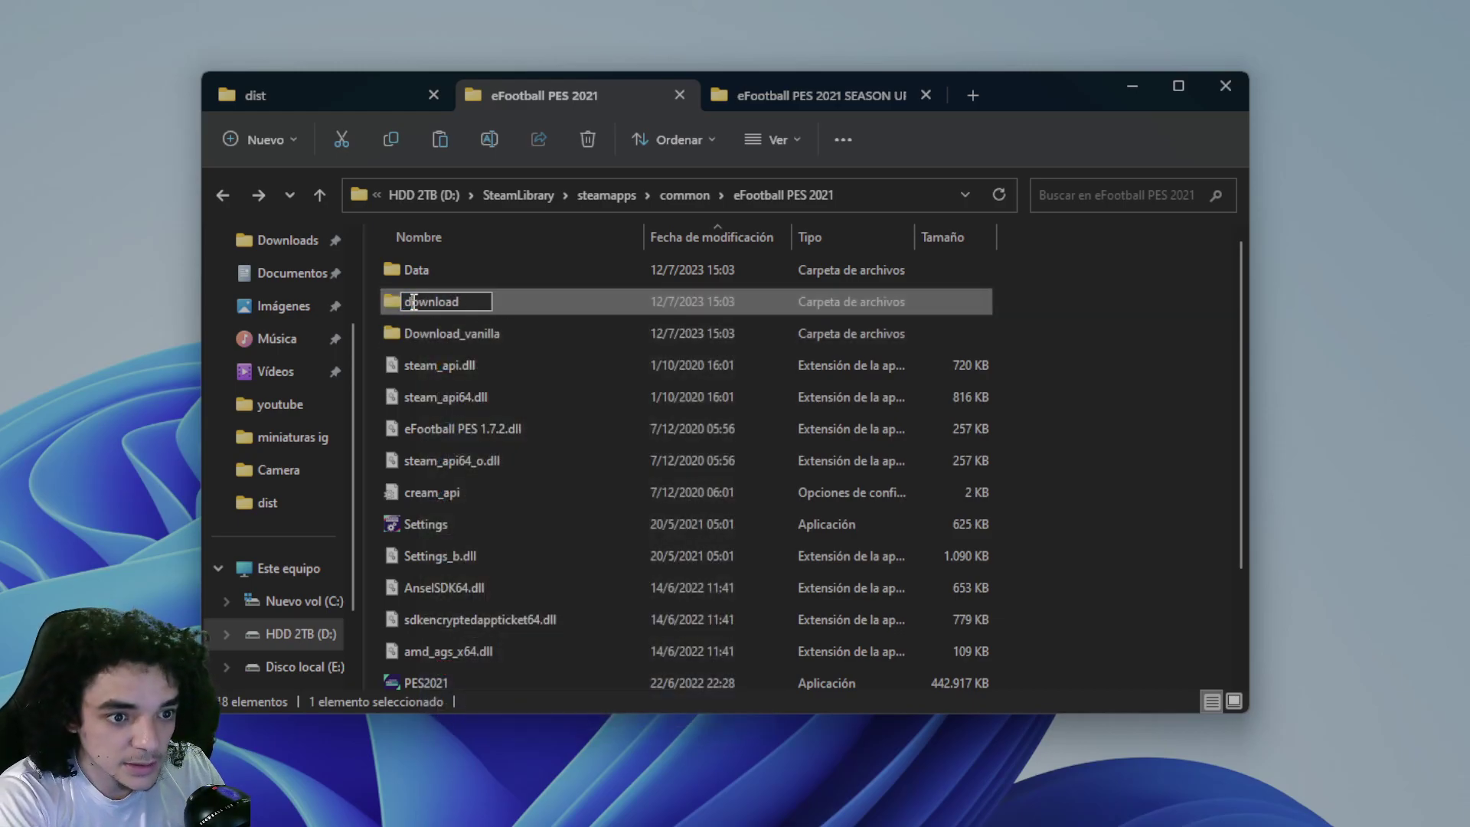
key(Return)
Step: Rename the Download_vanilla folder as download_vanilla, with a lowercase initial letter
right_click(427, 335)
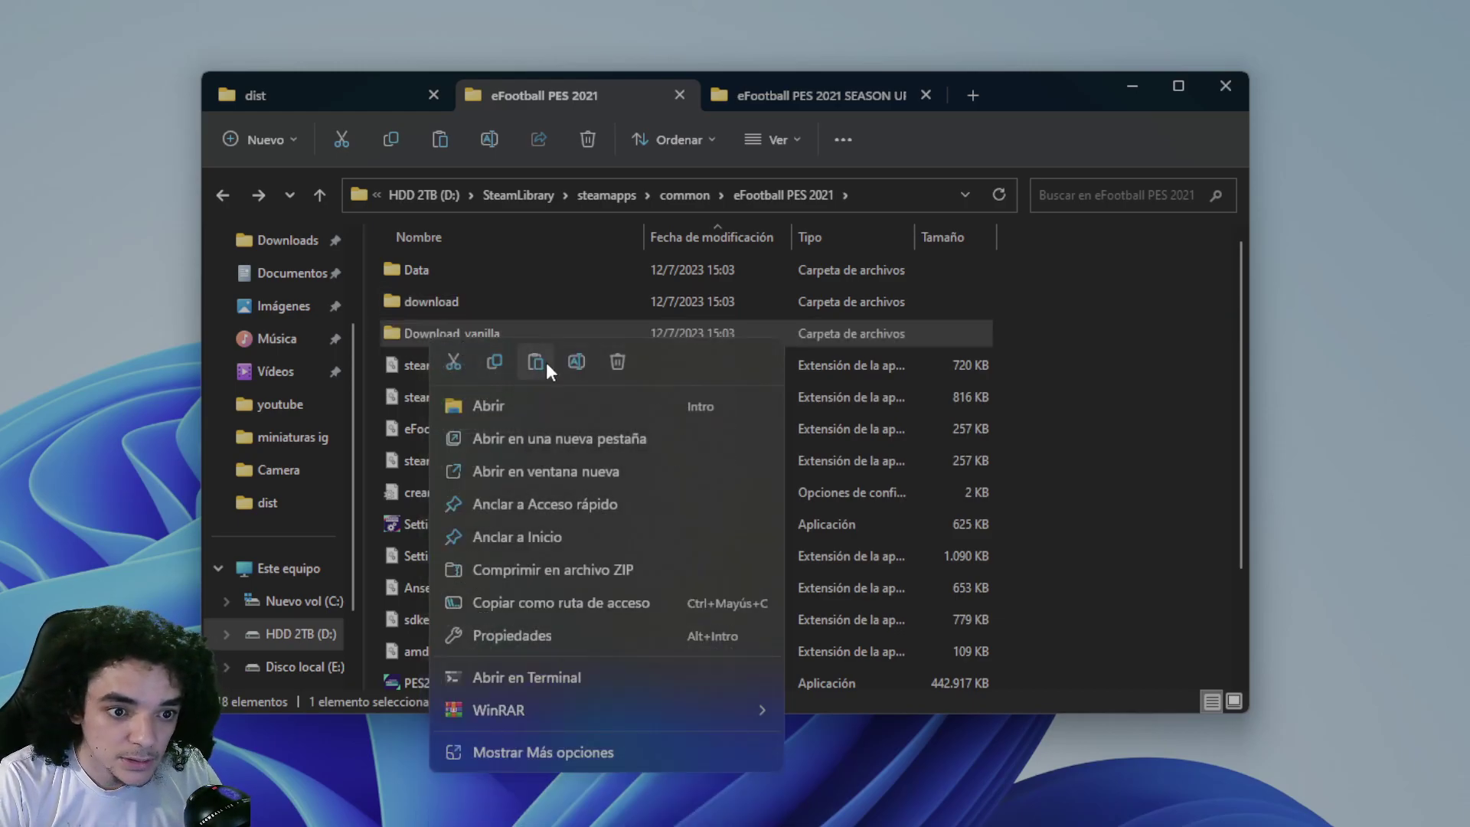
click(579, 371)
key(Home)
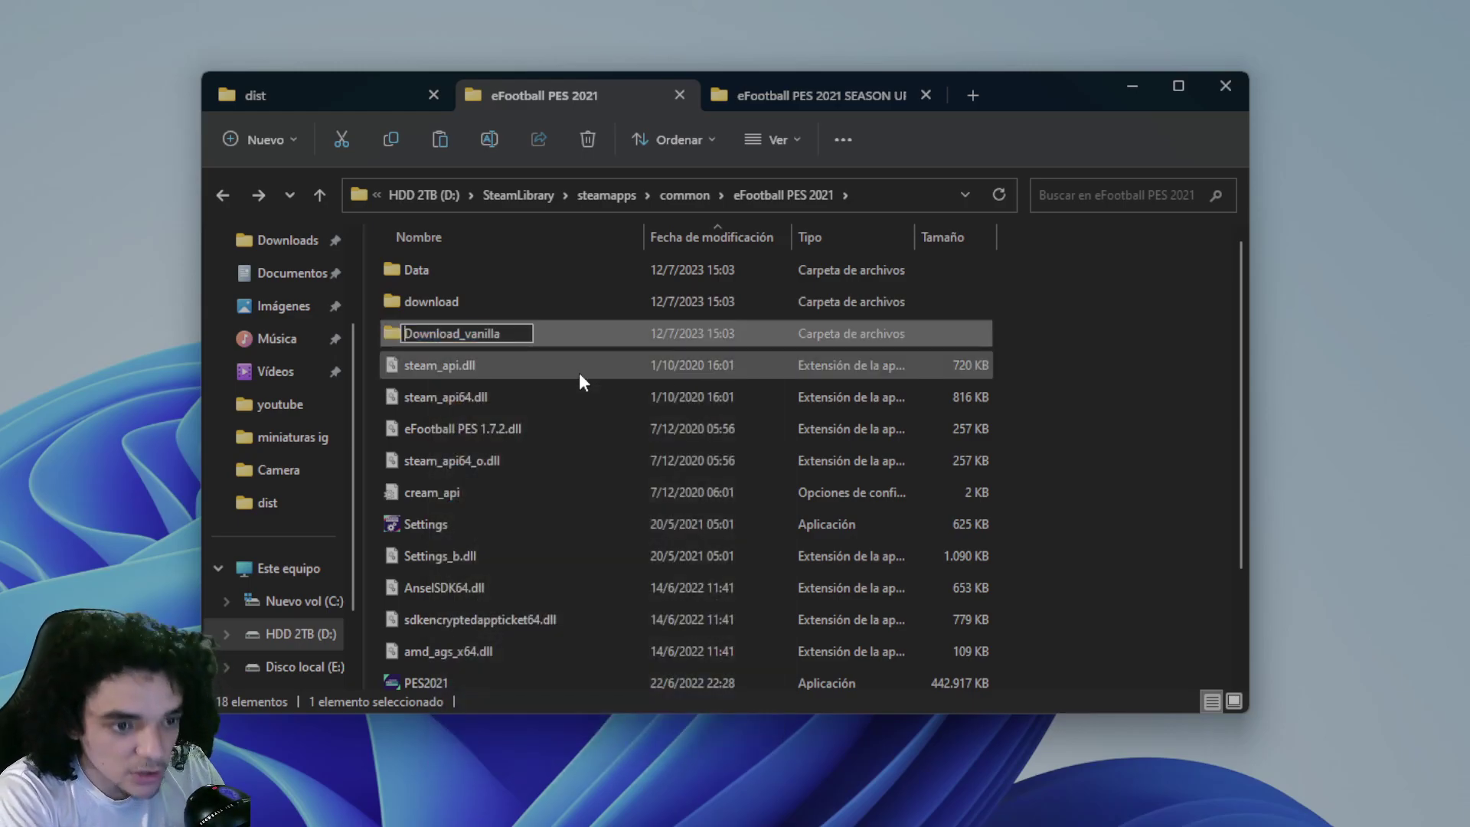
key(Right)
key(BackSpace)
text(d)
key(Return)
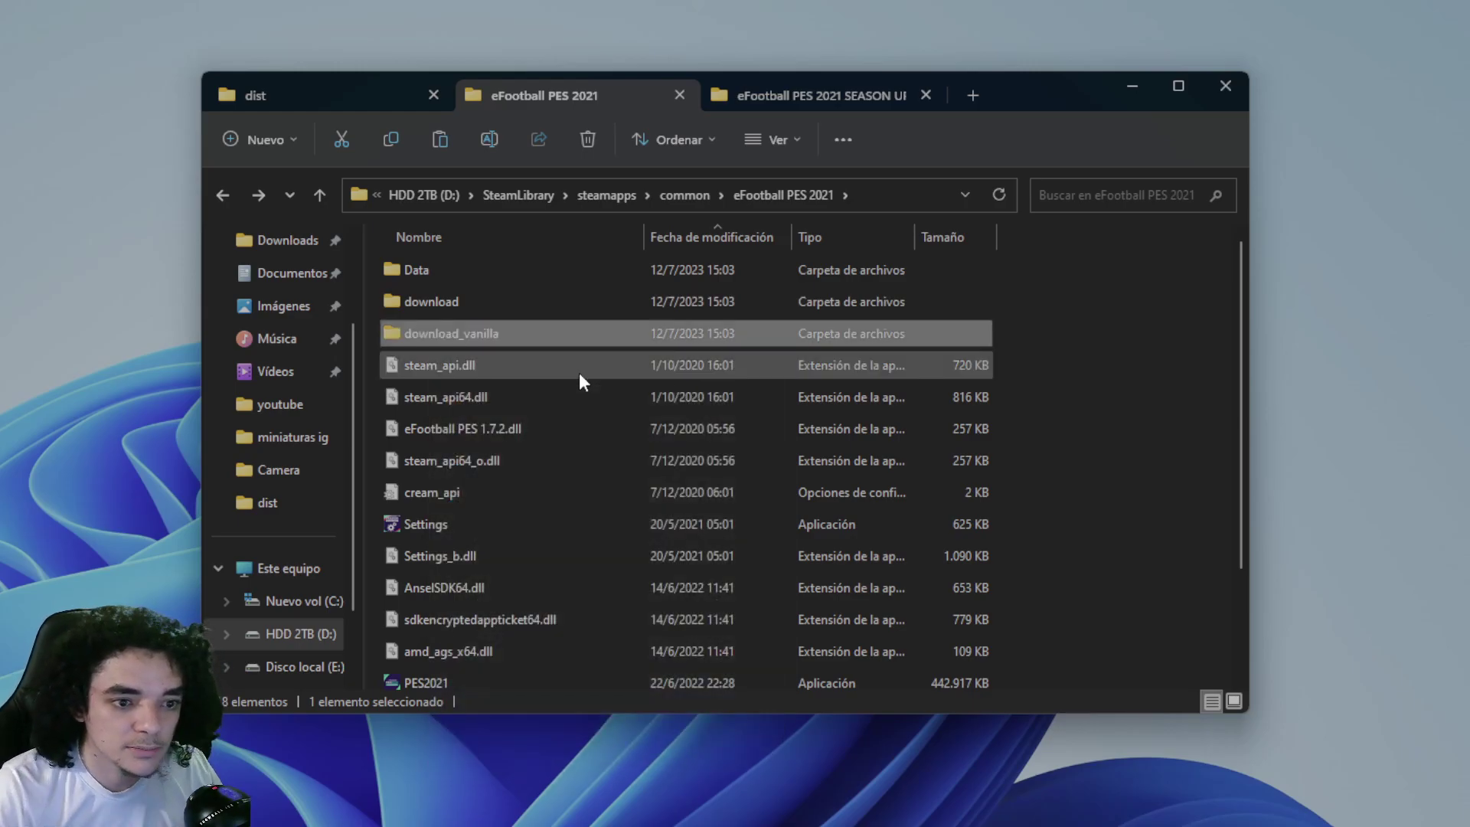
click(1087, 395)
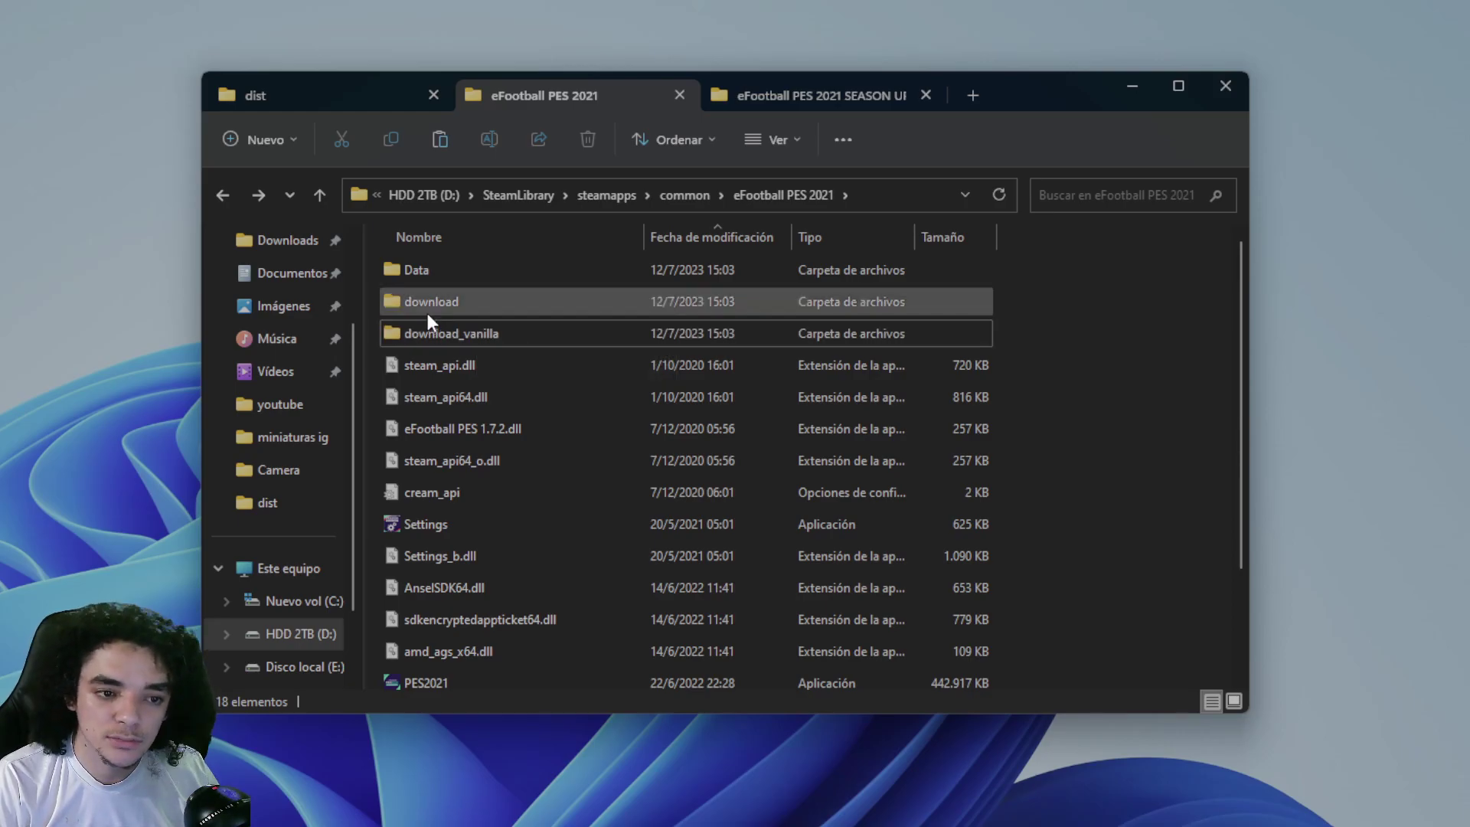
Step: In the KONAMI eFootball PES 2021 SEASON UPDATE folder, append _vanilla to the name of the numeric user ID folder
mouse_move(446, 308)
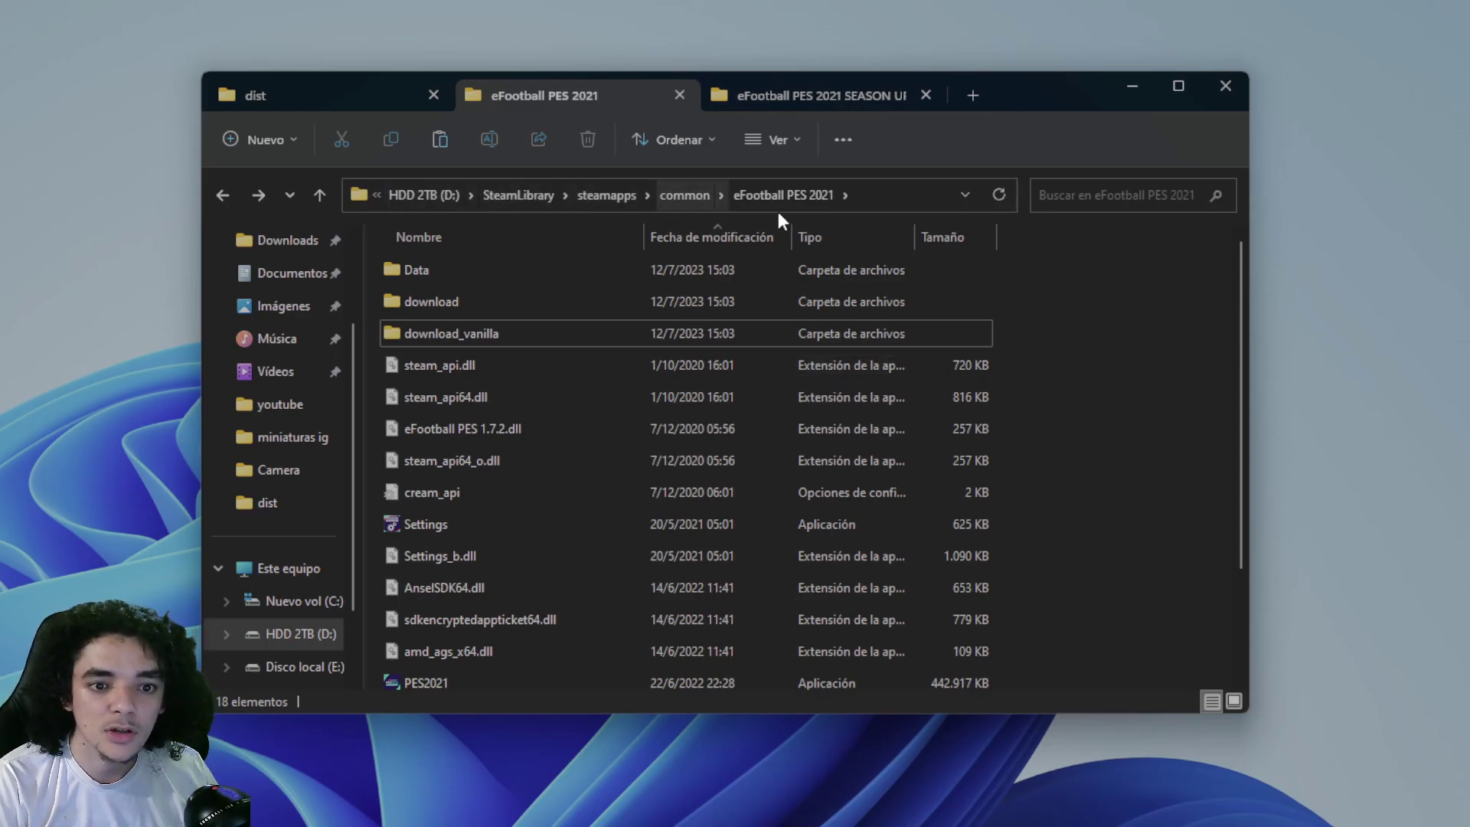
click(793, 99)
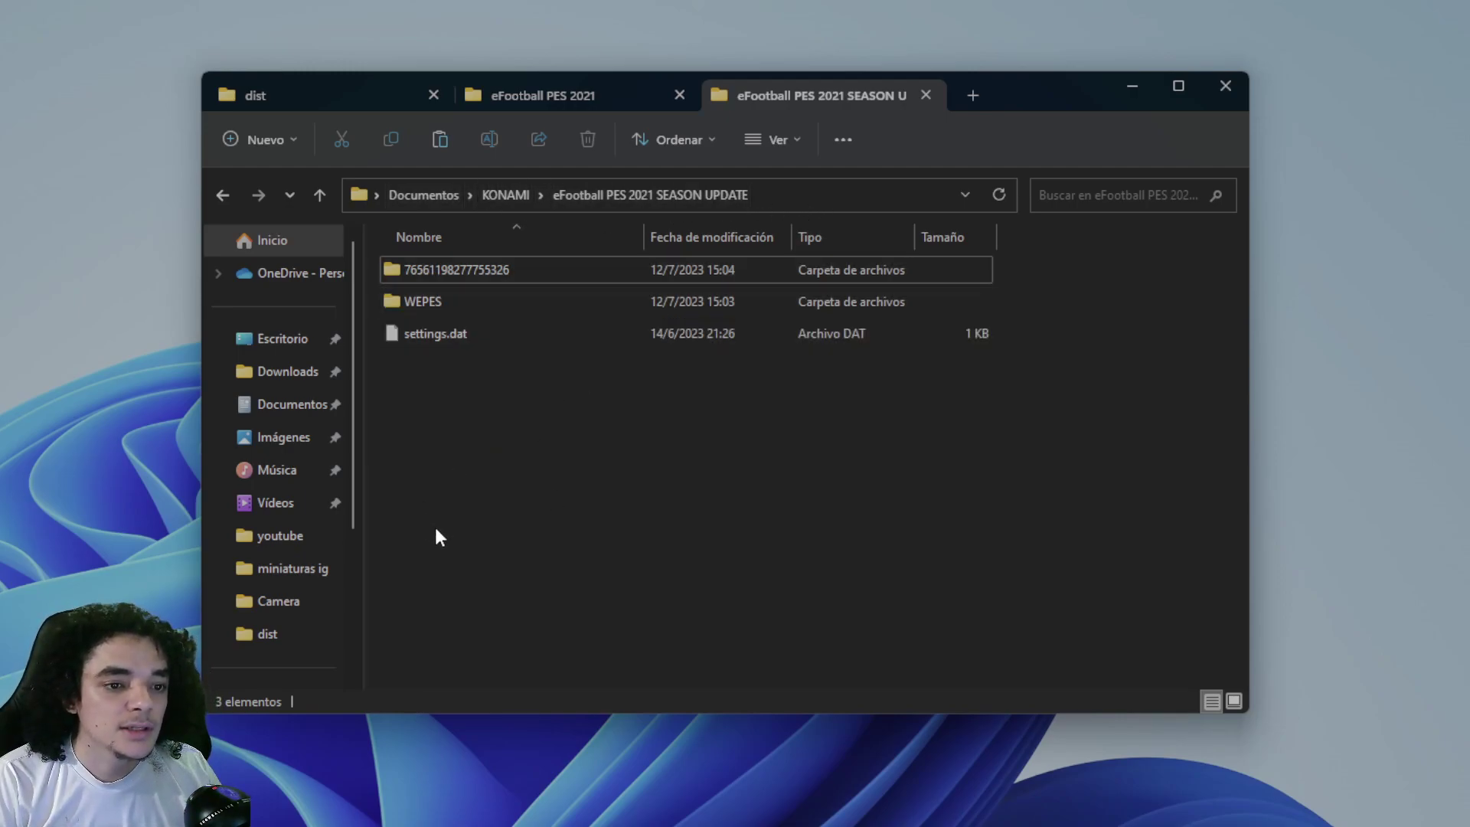
click(452, 274)
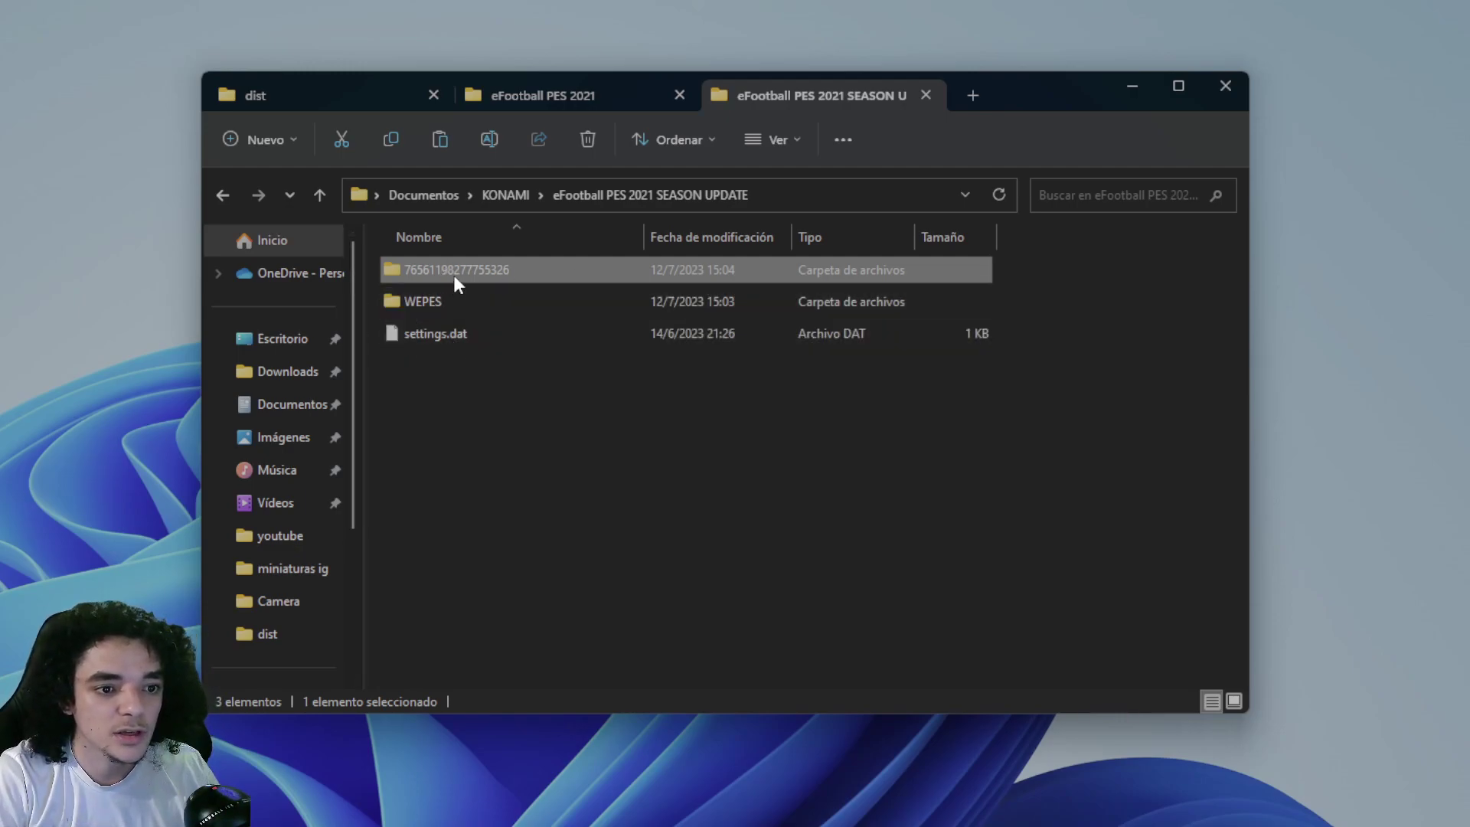
right_click(454, 277)
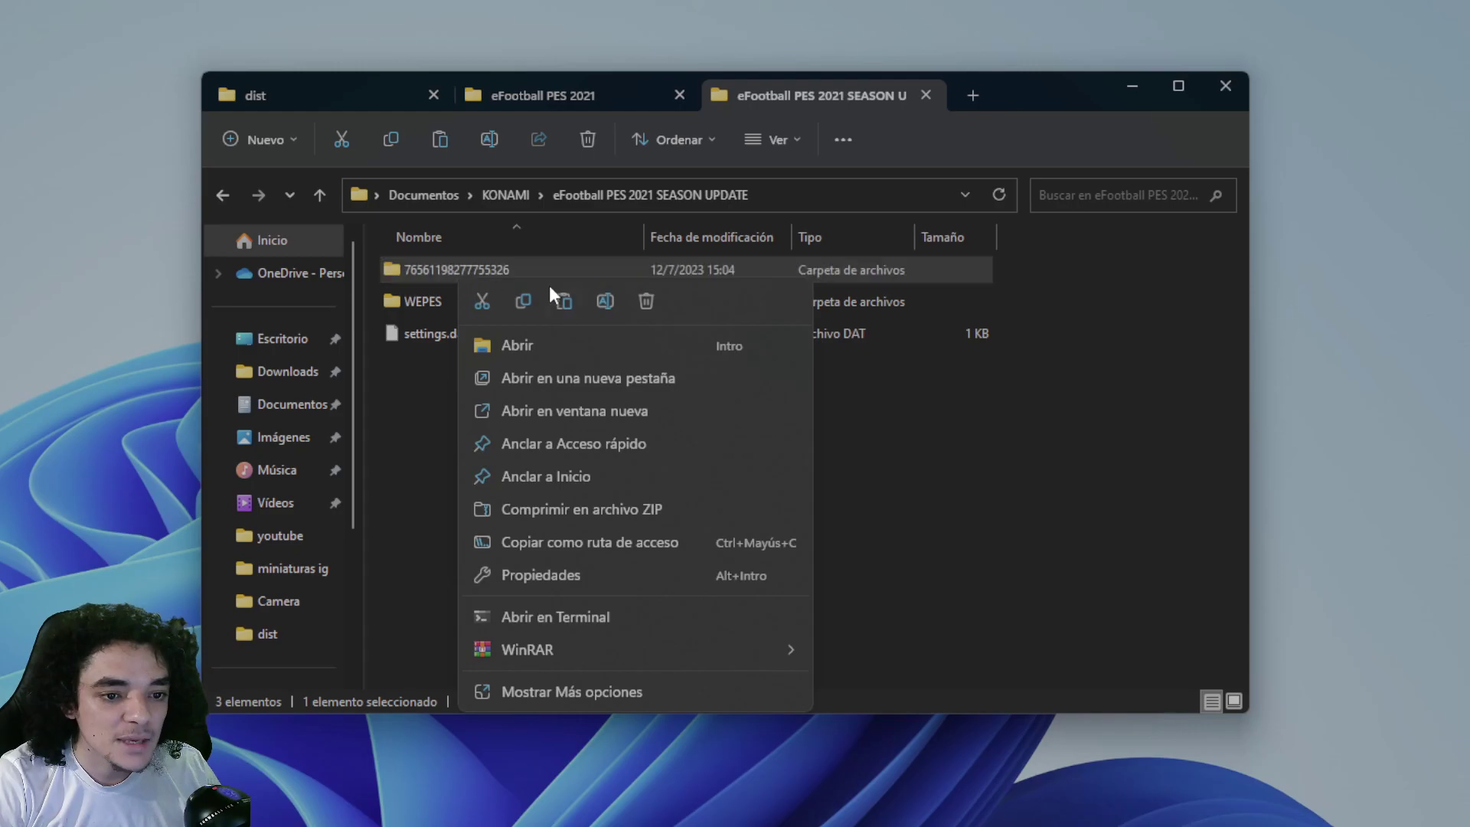
right_click(448, 268)
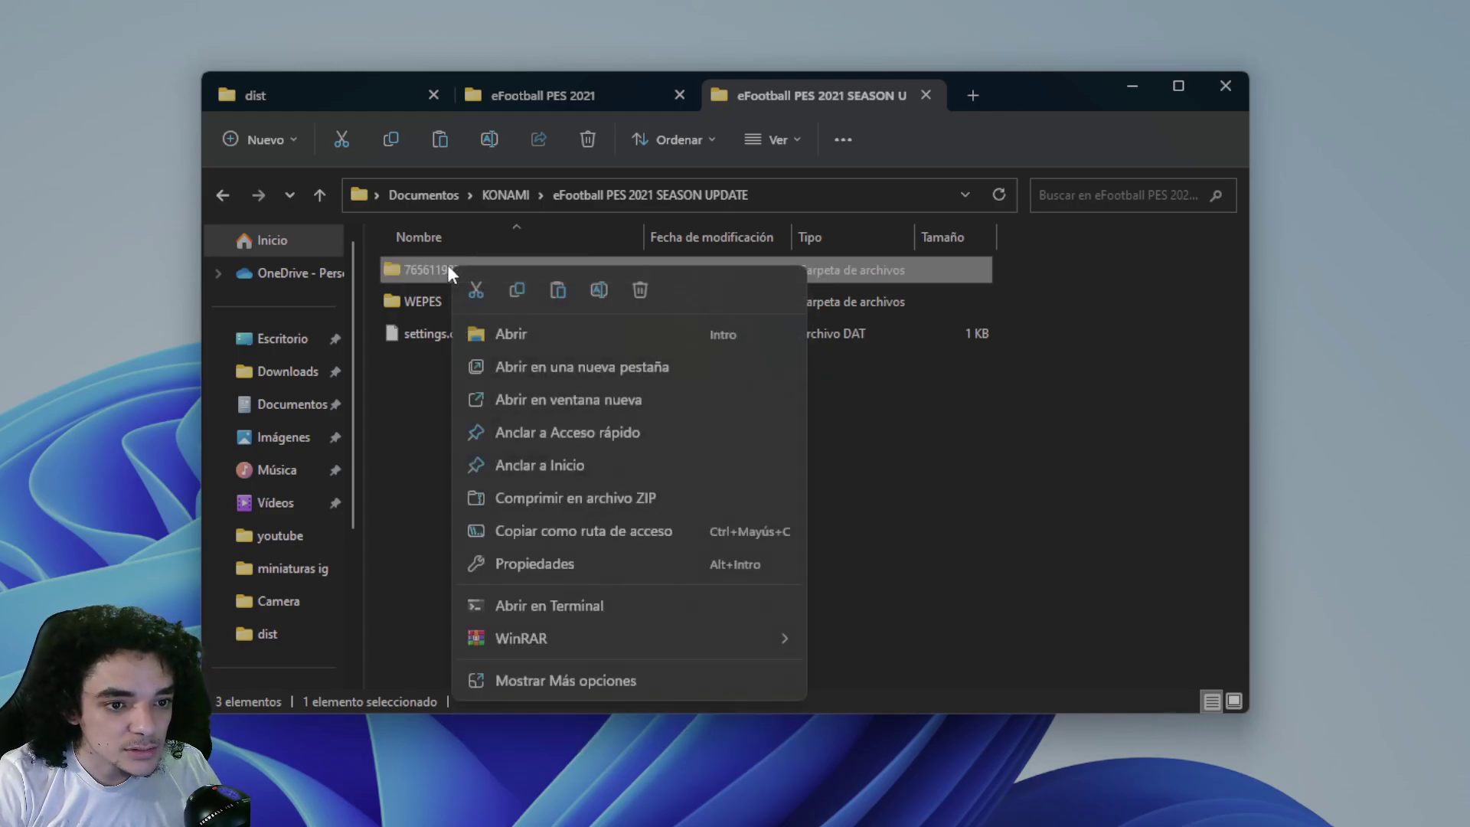
click(606, 295)
click(536, 270)
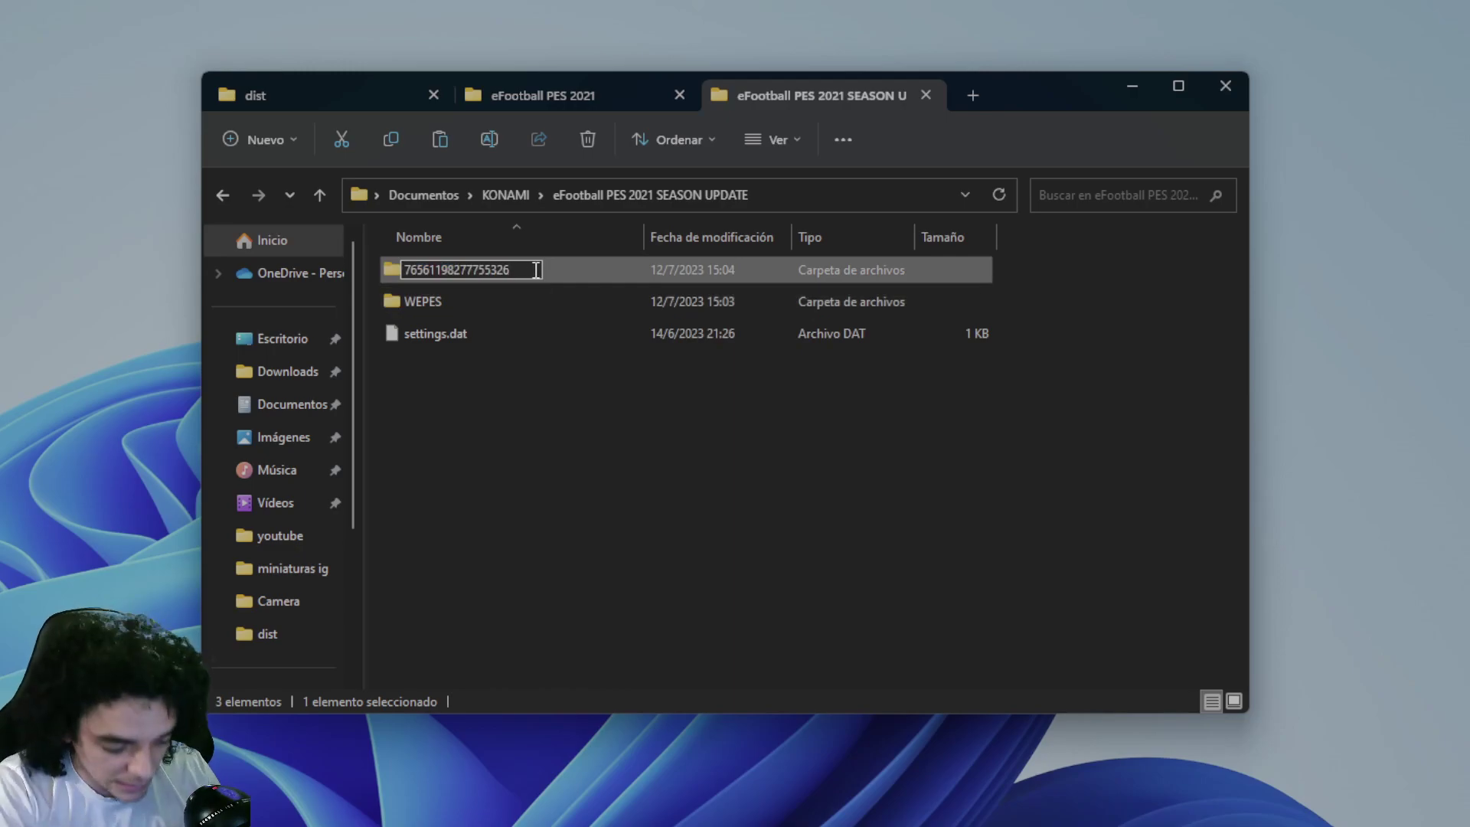
text(_vanilla)
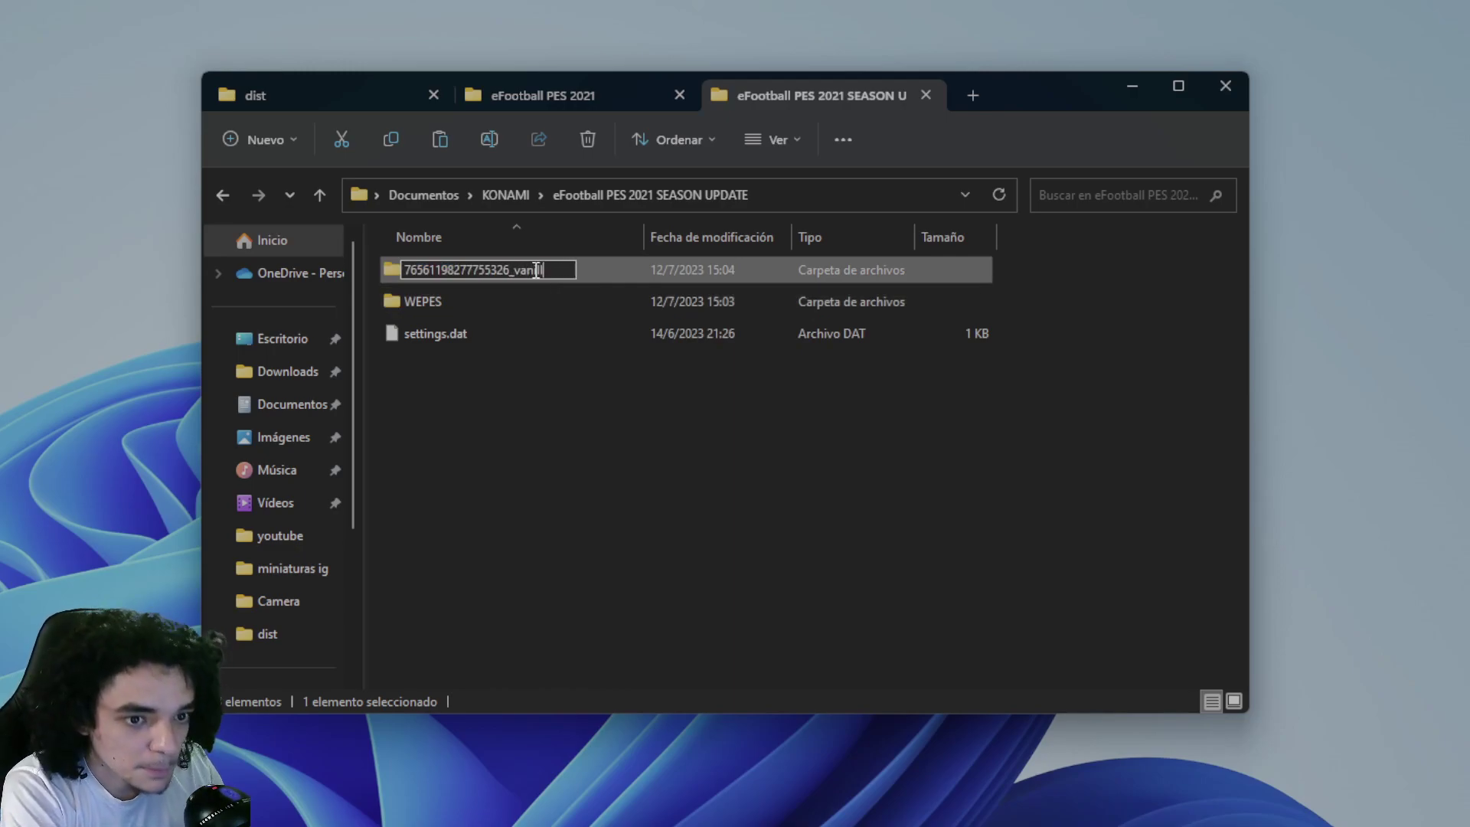
key(Return)
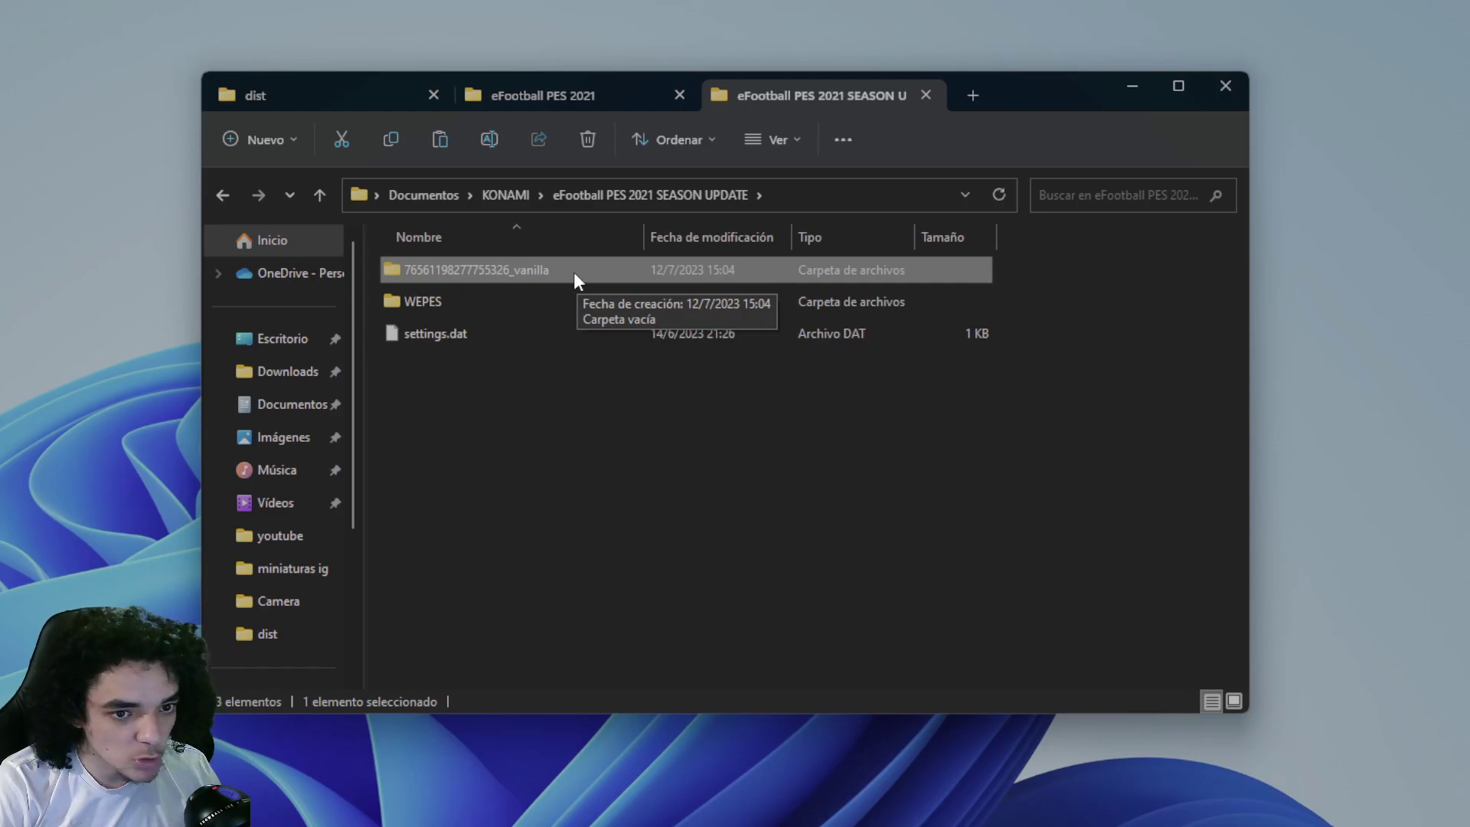
Step: Review the download folders in the game's installation folder alongside the renamed user folder in the SEASON UPDATE documents folder
click(577, 98)
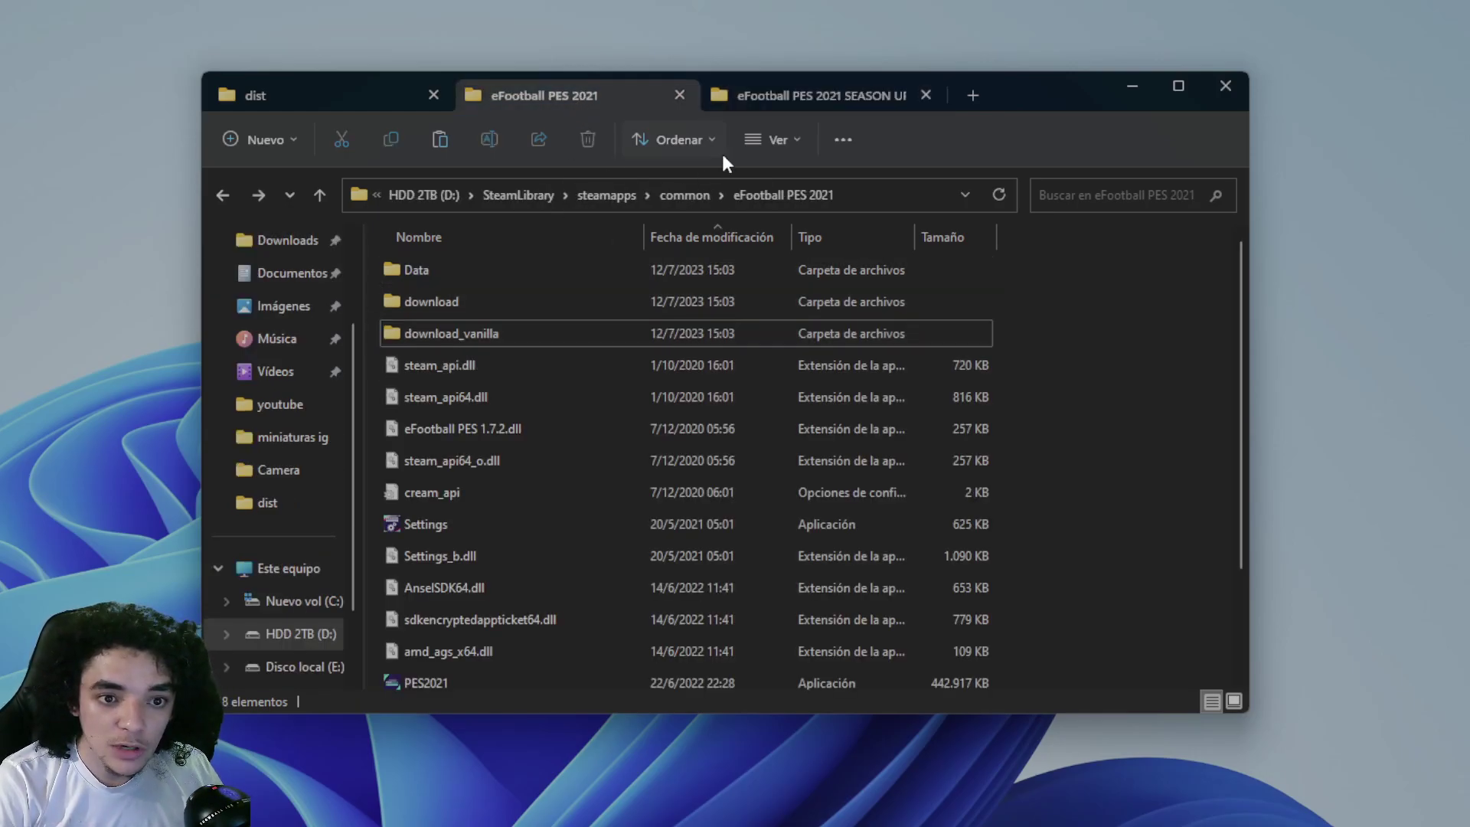
click(768, 95)
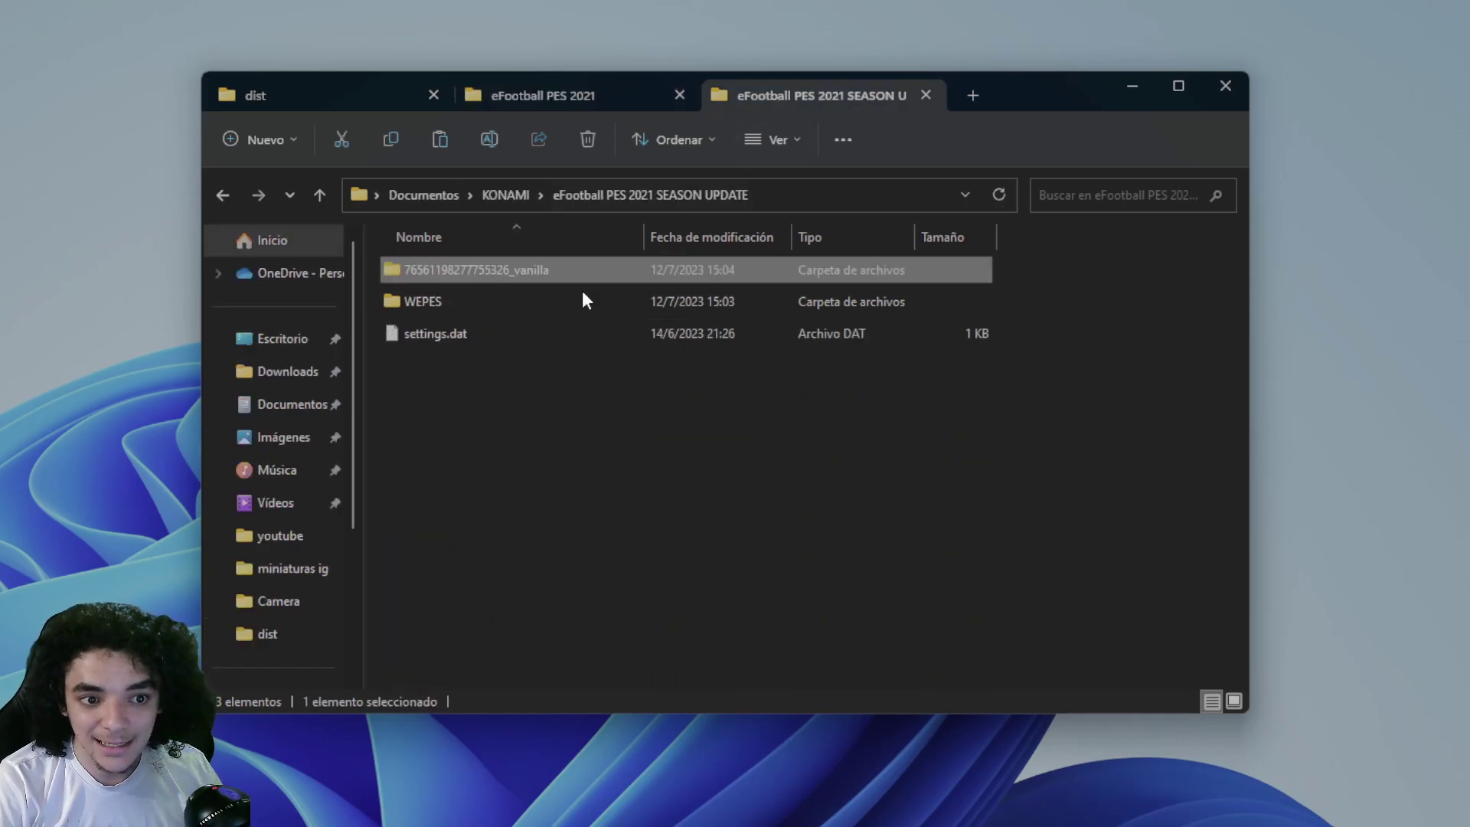
click(562, 103)
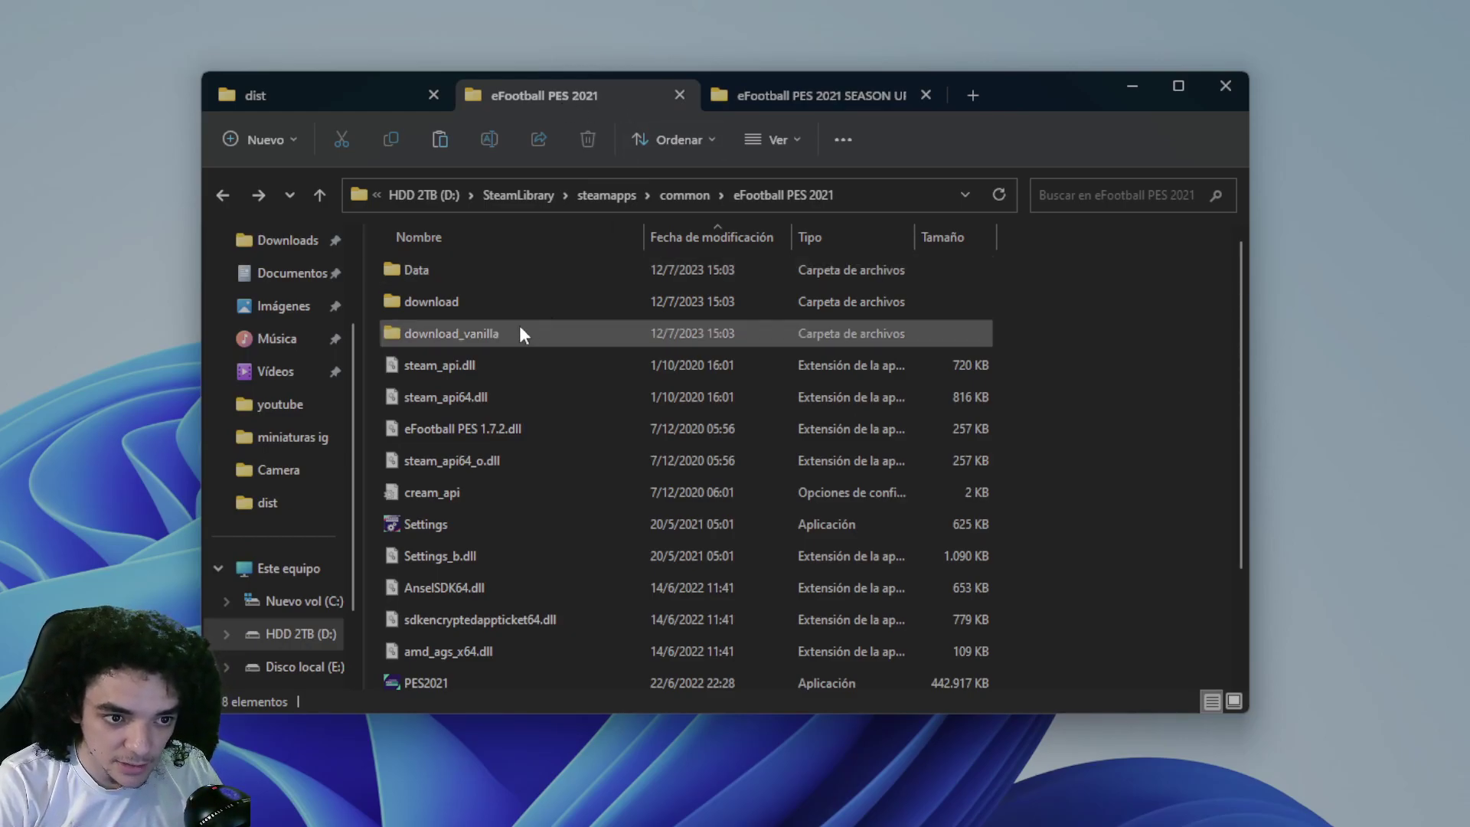
click(450, 301)
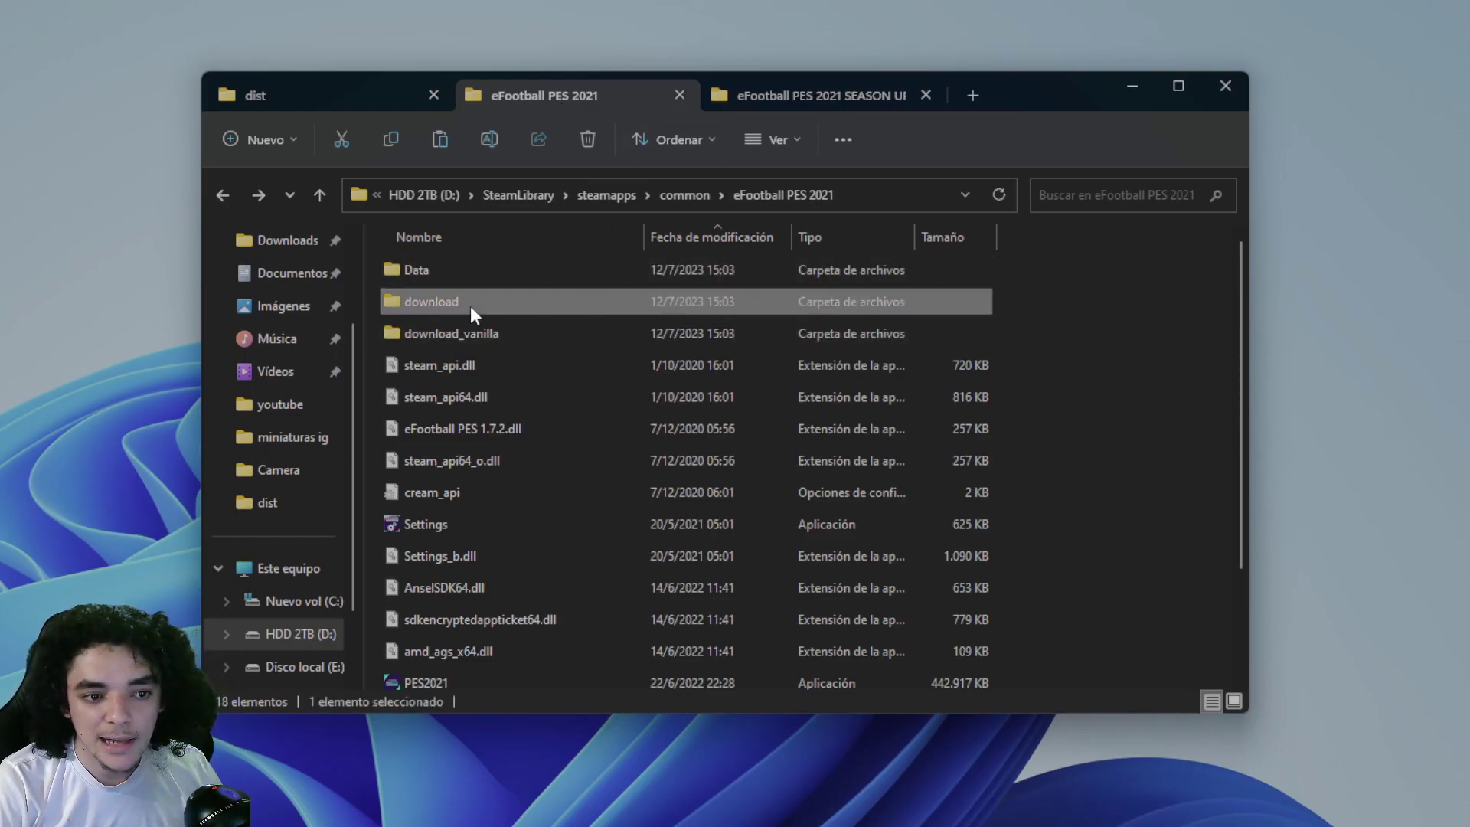
click(794, 99)
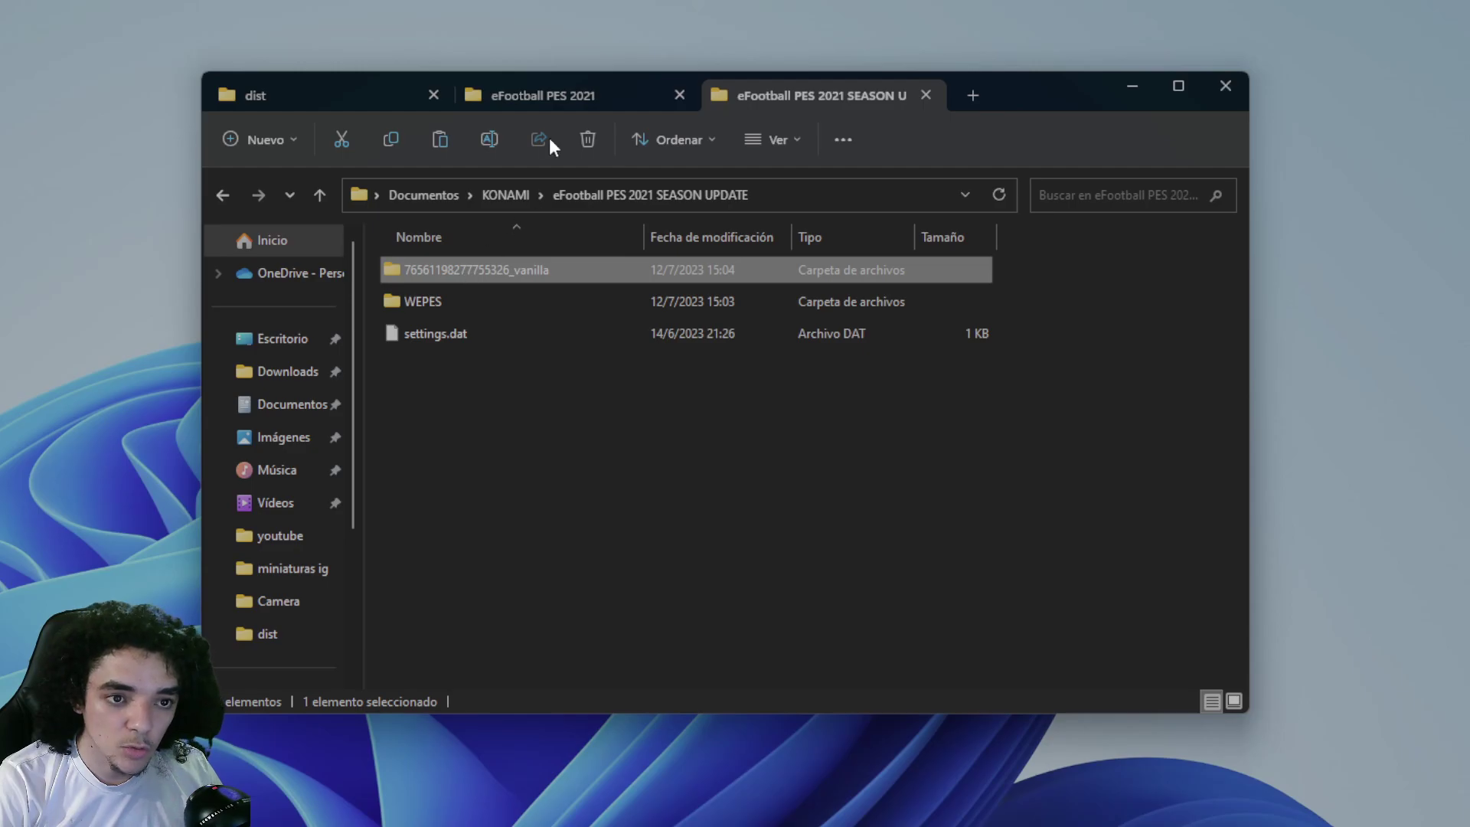
click(574, 93)
click(792, 101)
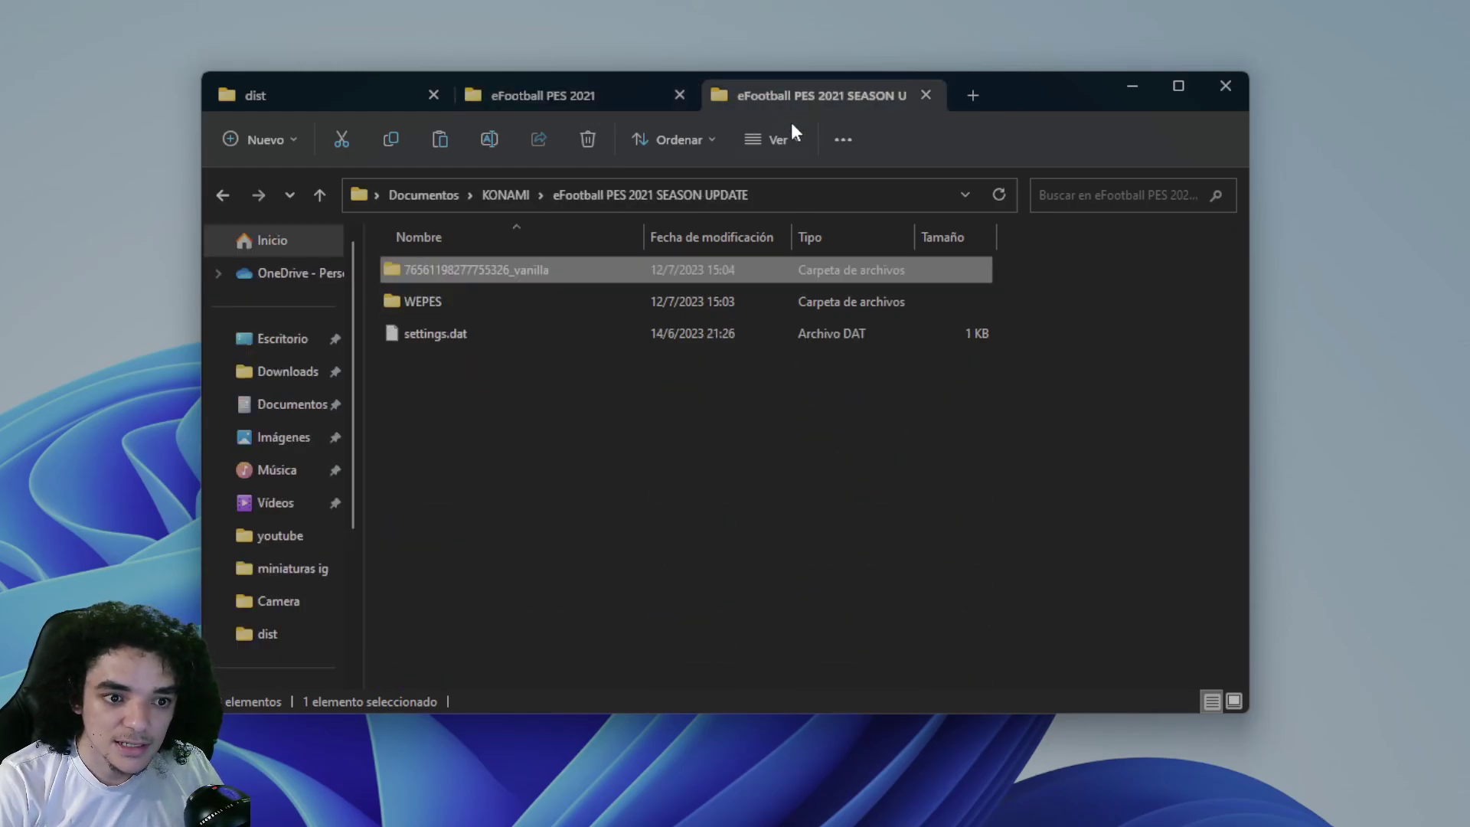
click(582, 95)
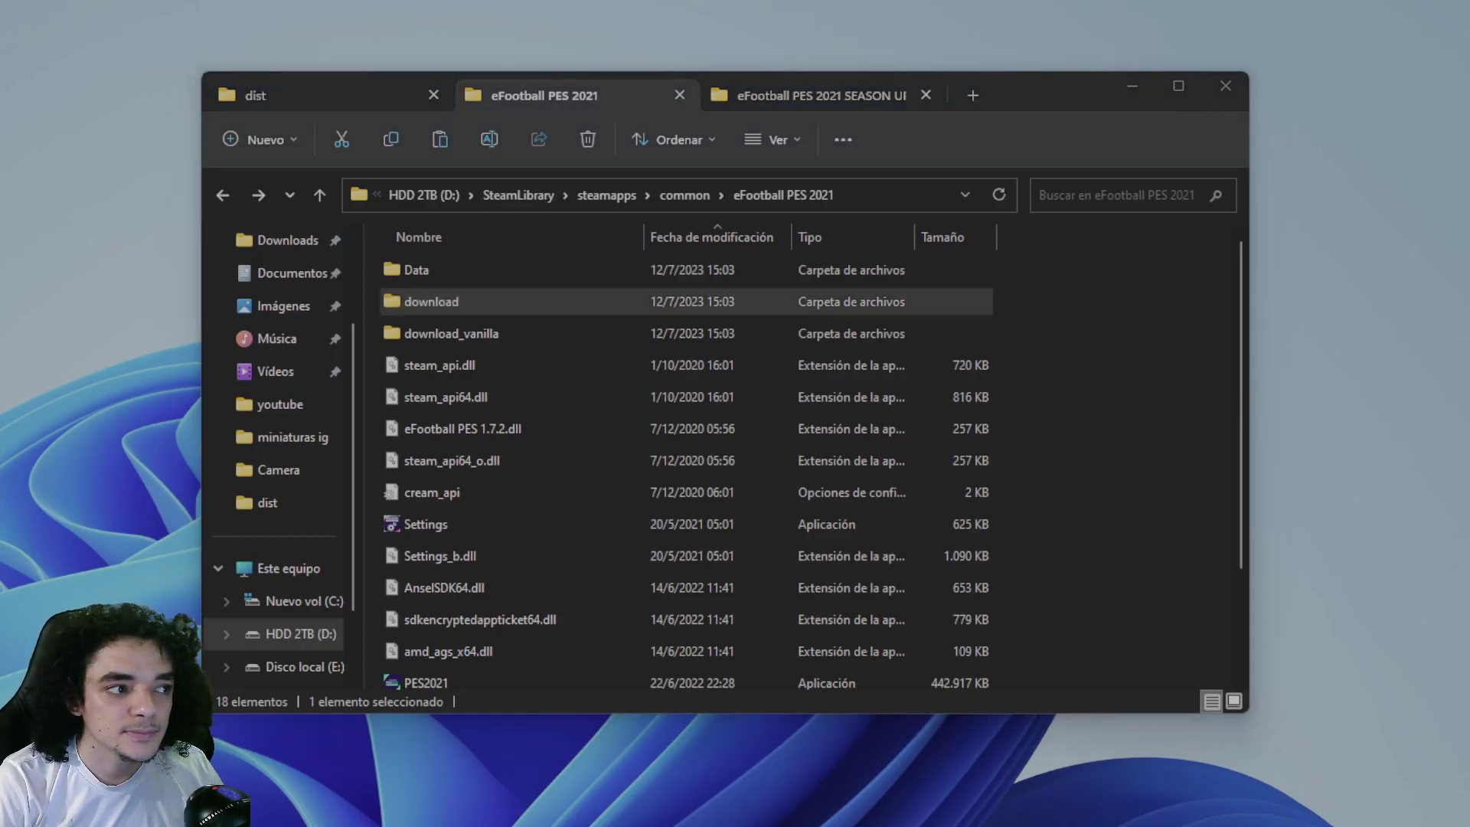
Step: Check the contents of the new numeric user ID folder without the suffix, and return to eFootball PES 2021 SEASON UPDATE
click(857, 100)
click(443, 396)
click(476, 369)
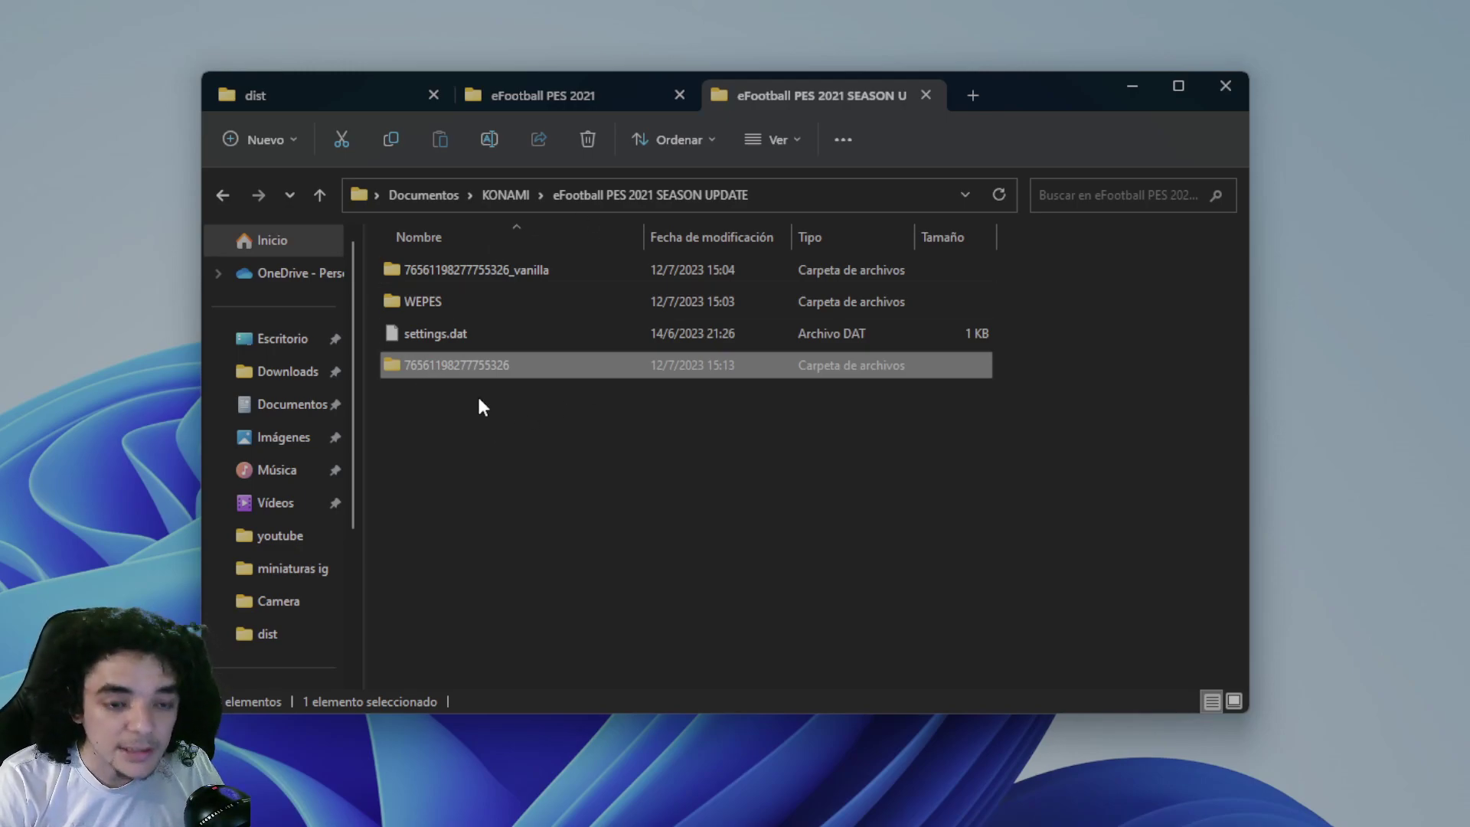
double_click(464, 369)
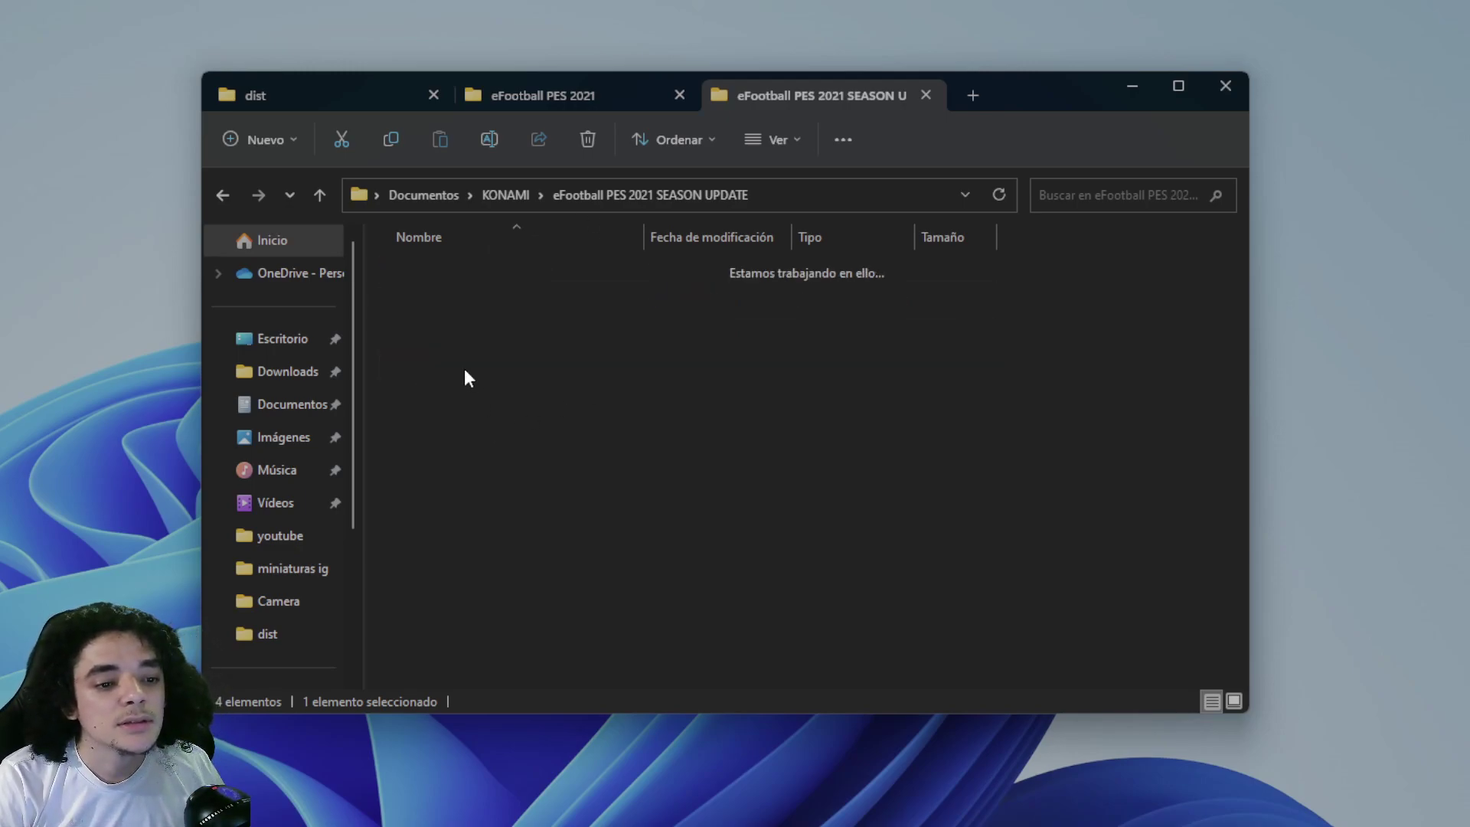
click(660, 196)
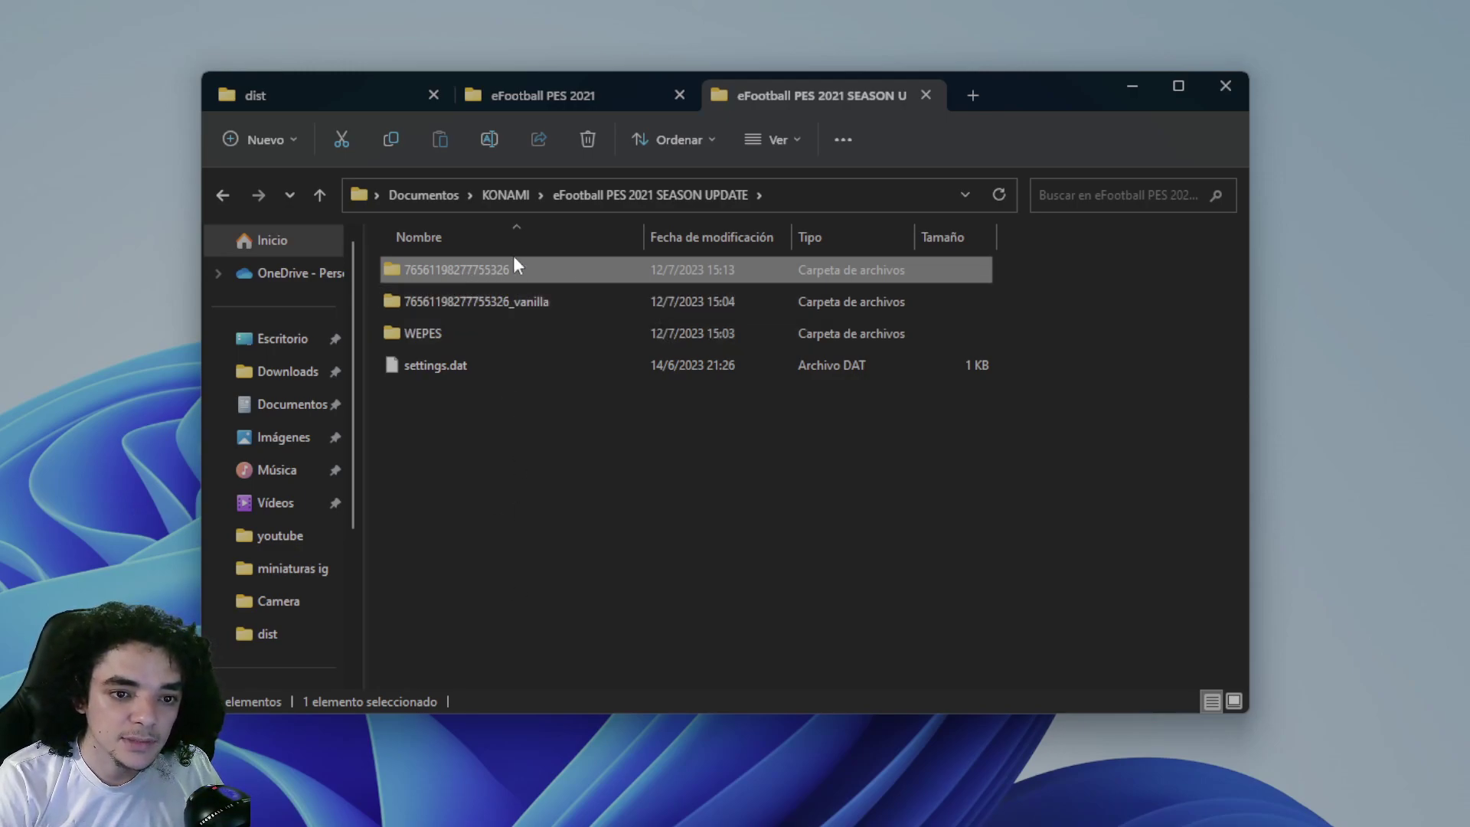
Step: Inspect the unsuffixed numeric user ID folder and compare it with the download folder in the game's installation folder
click(479, 274)
click(392, 274)
double_click(407, 273)
key(alt+Left)
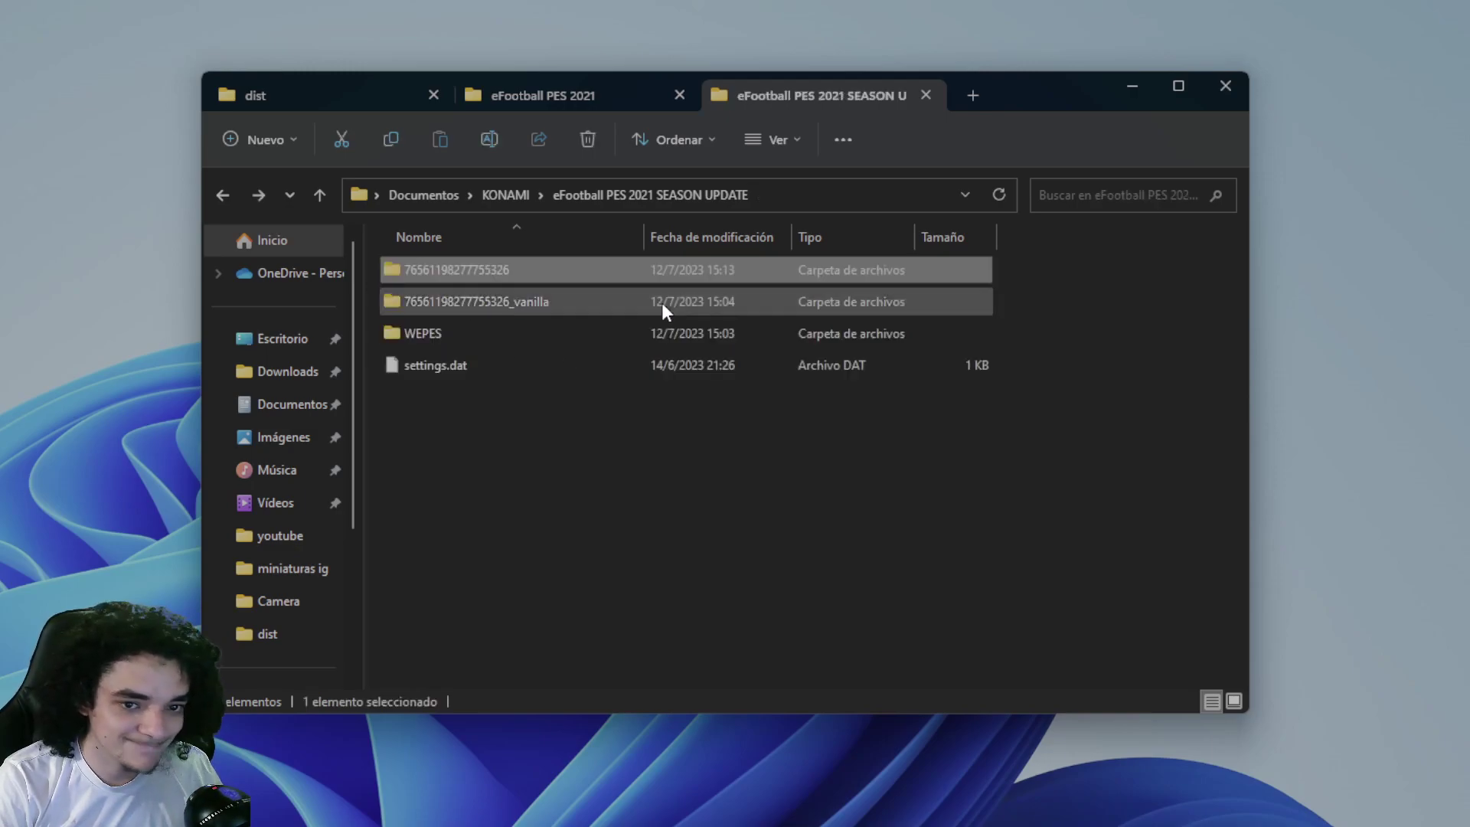
click(434, 606)
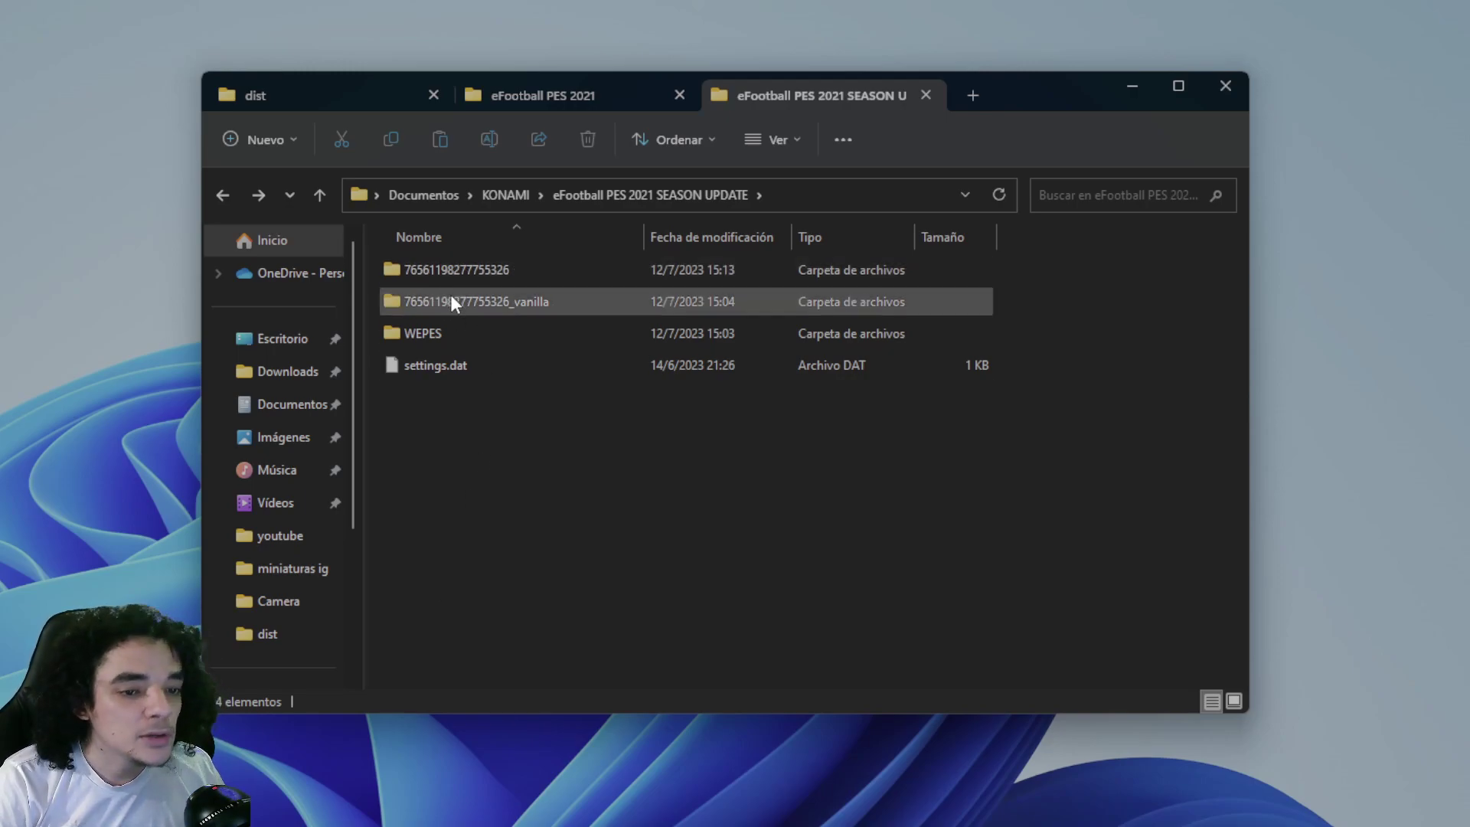
click(450, 272)
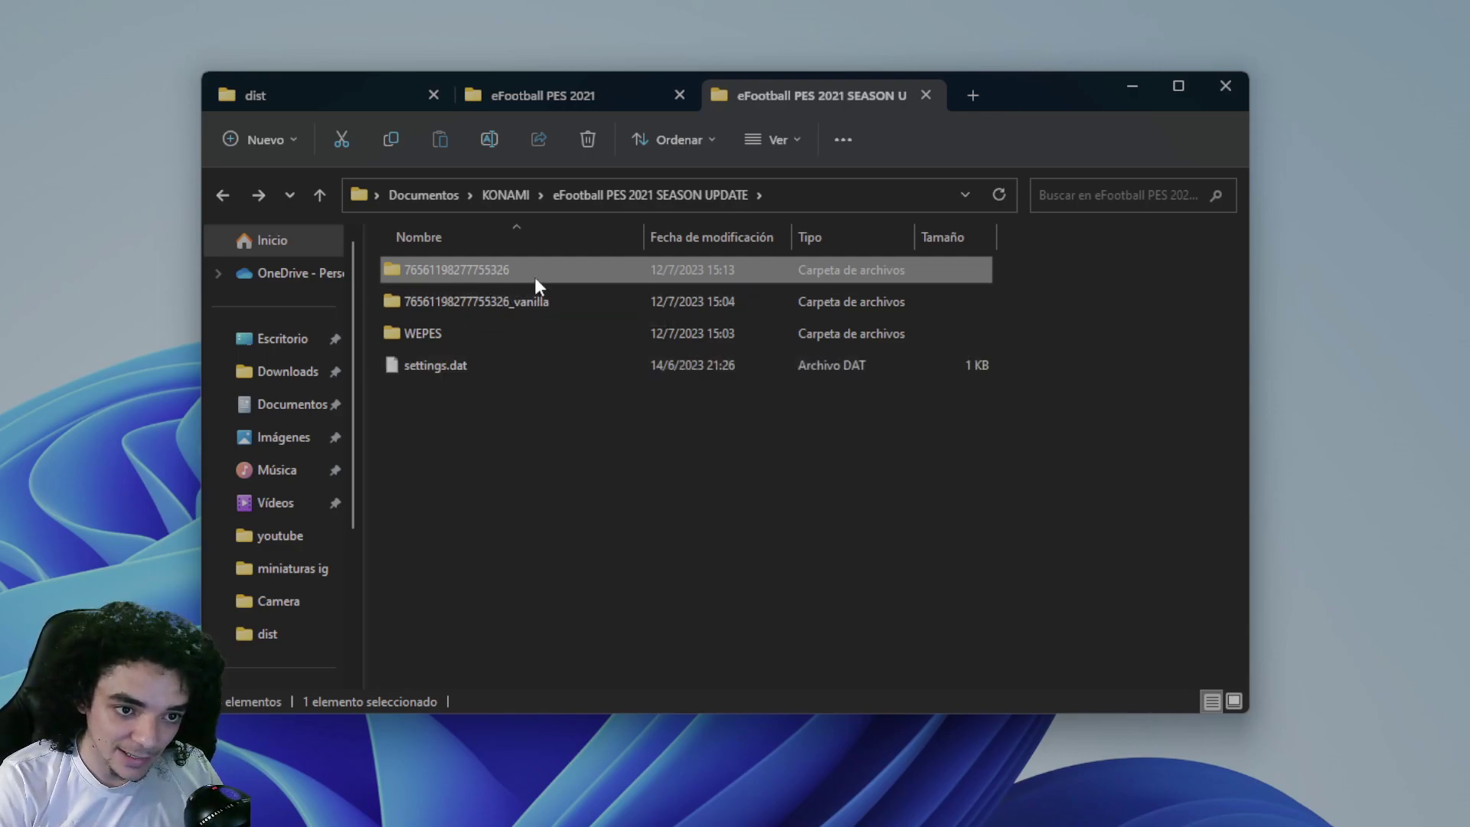
click(578, 93)
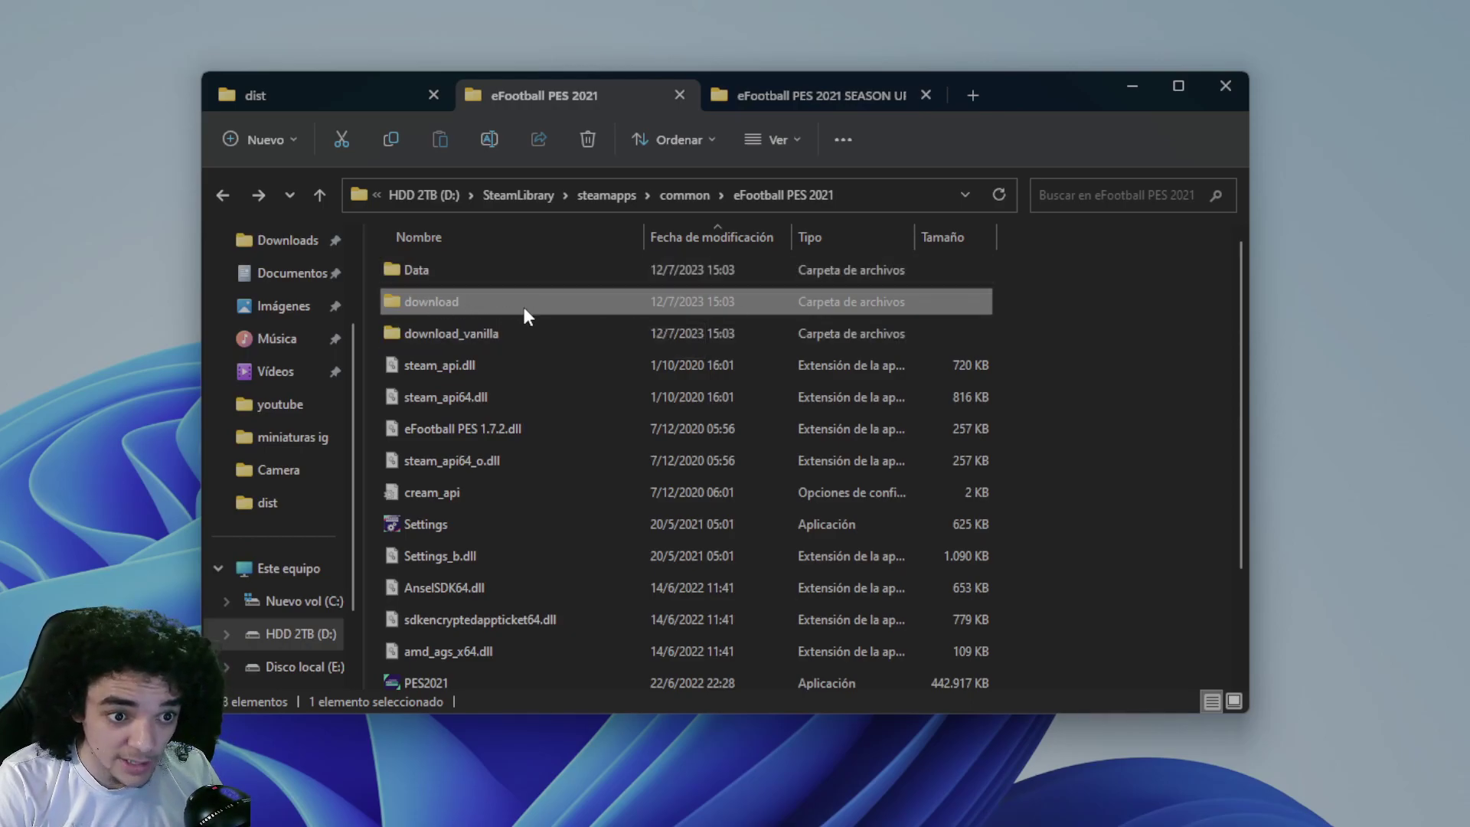
click(836, 104)
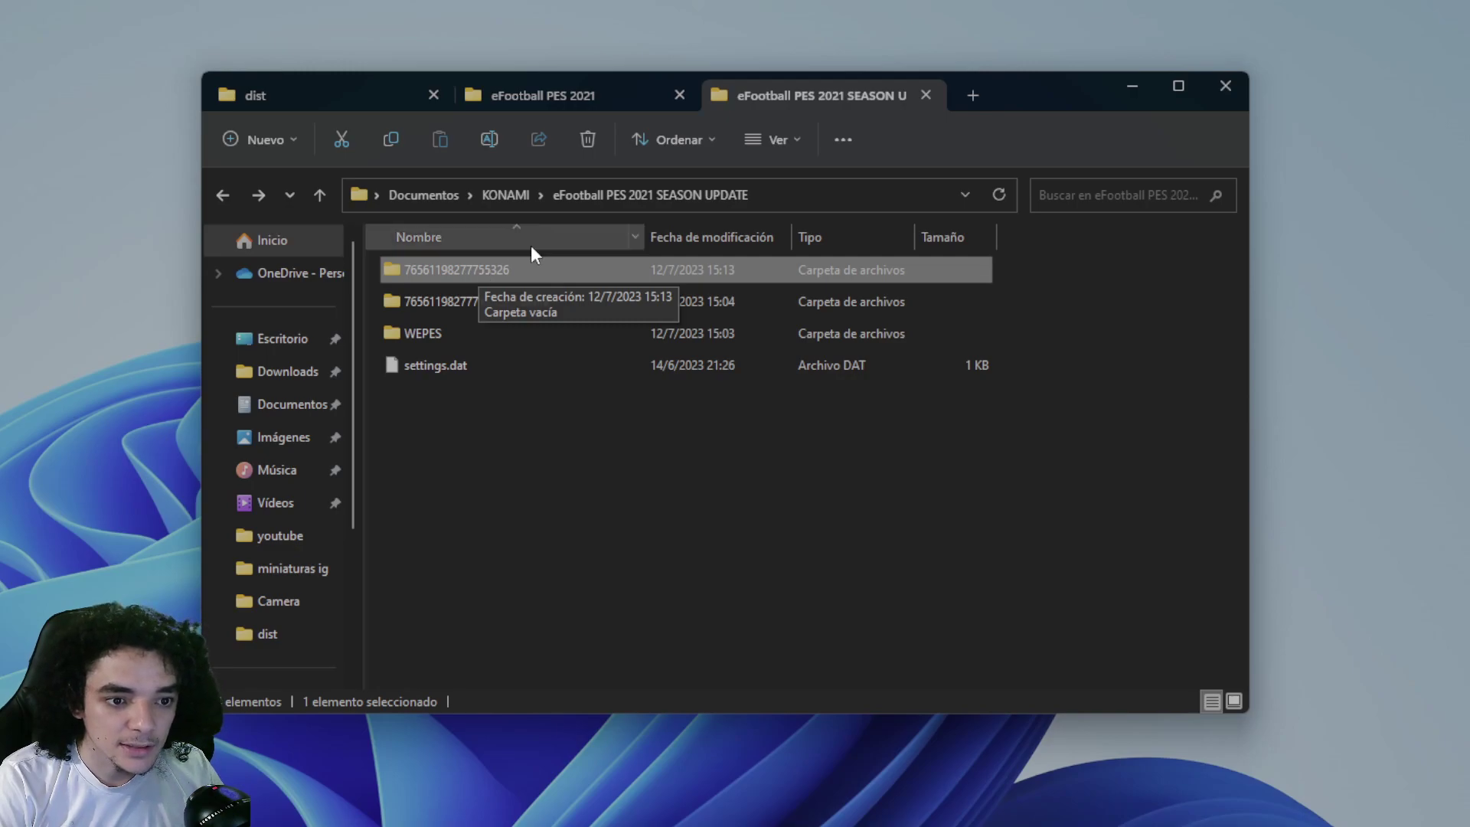
Step: In the eFootball PES 2021 SEASON UPDATE folder, append _sider to the name of the unsuffixed numeric user ID folder
right_click(474, 273)
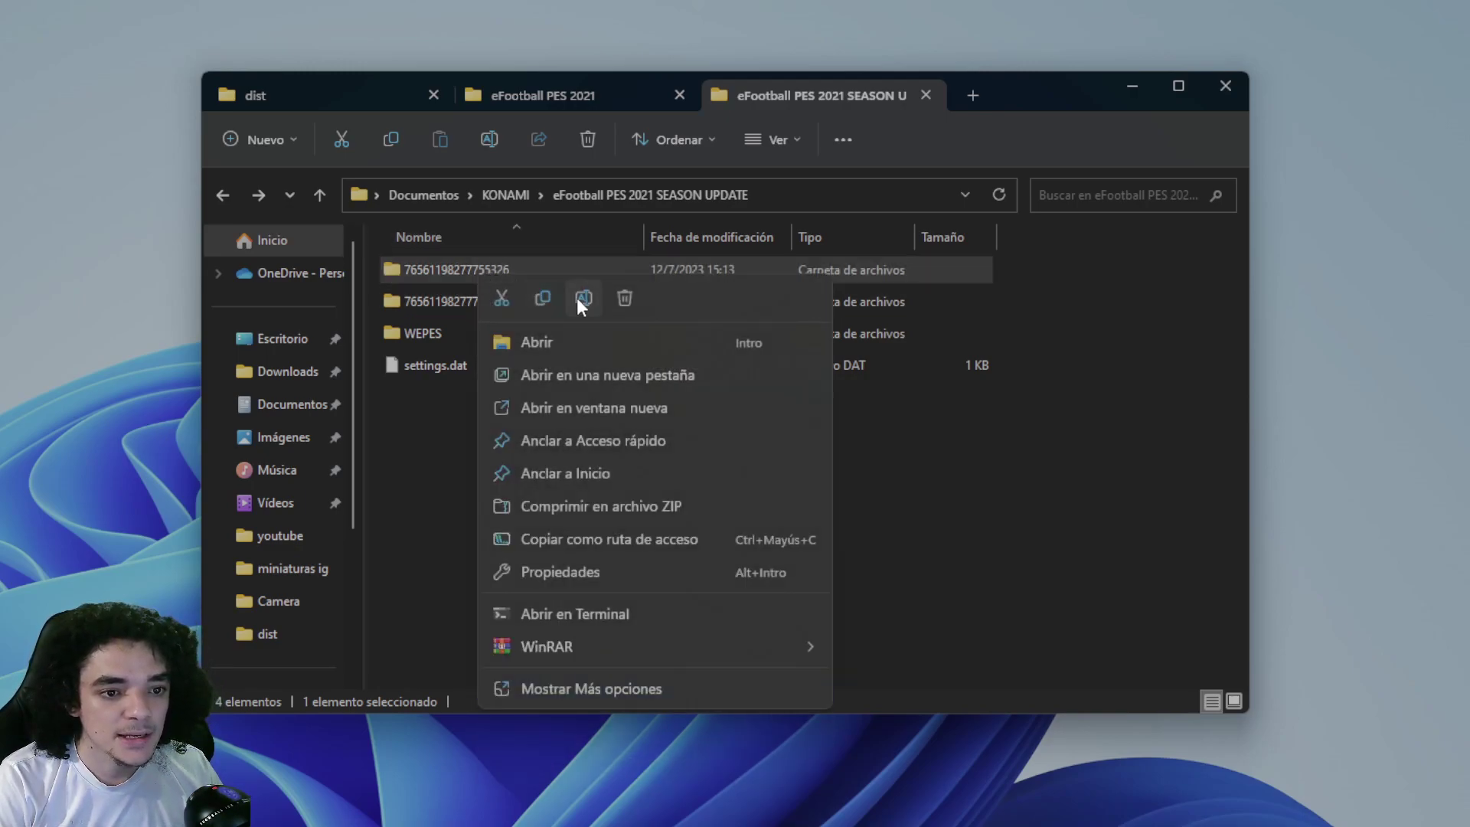
click(582, 298)
click(533, 270)
text(-sider)
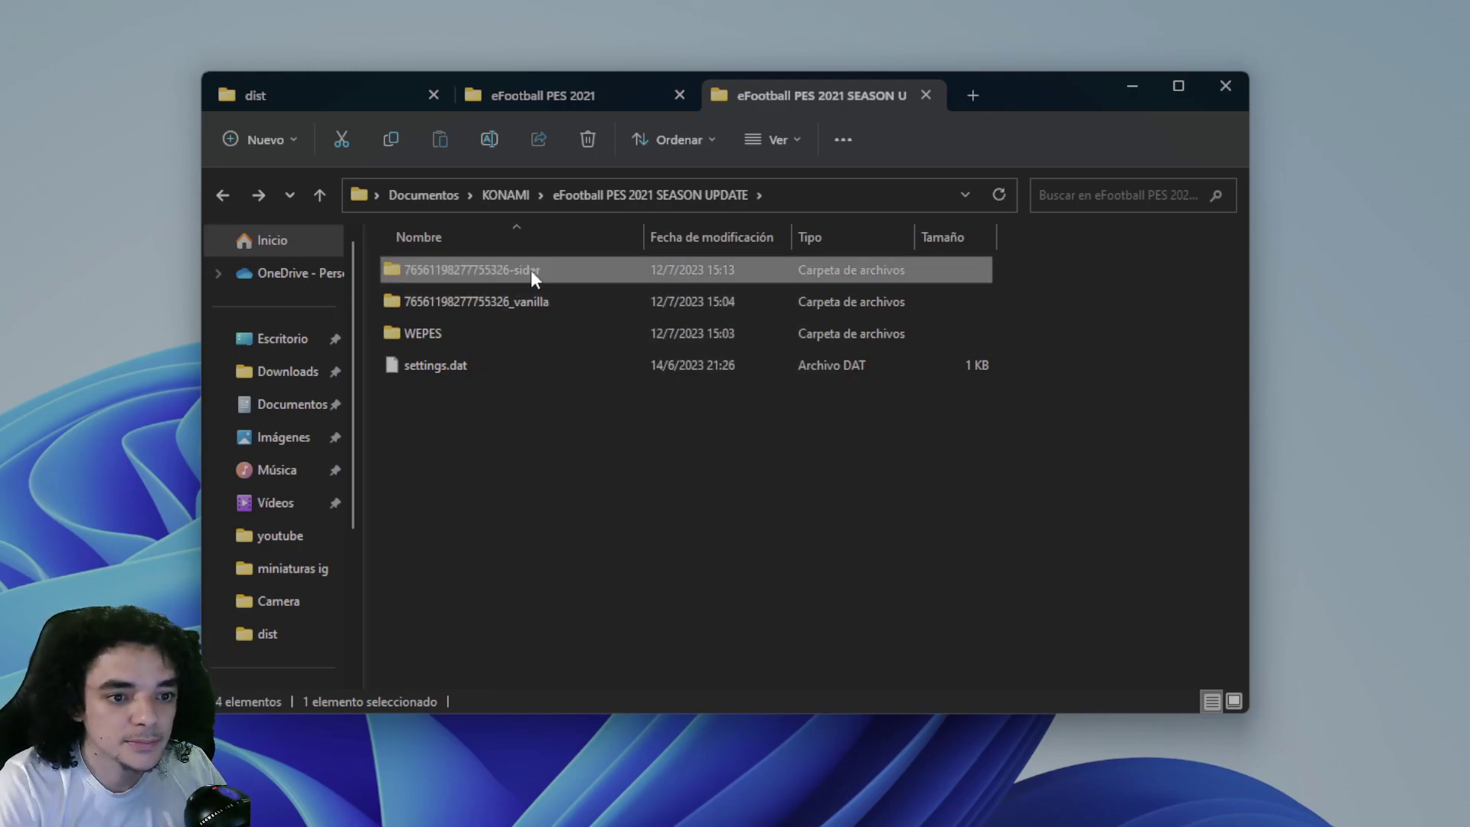
right_click(531, 269)
key(Escape)
click(514, 269)
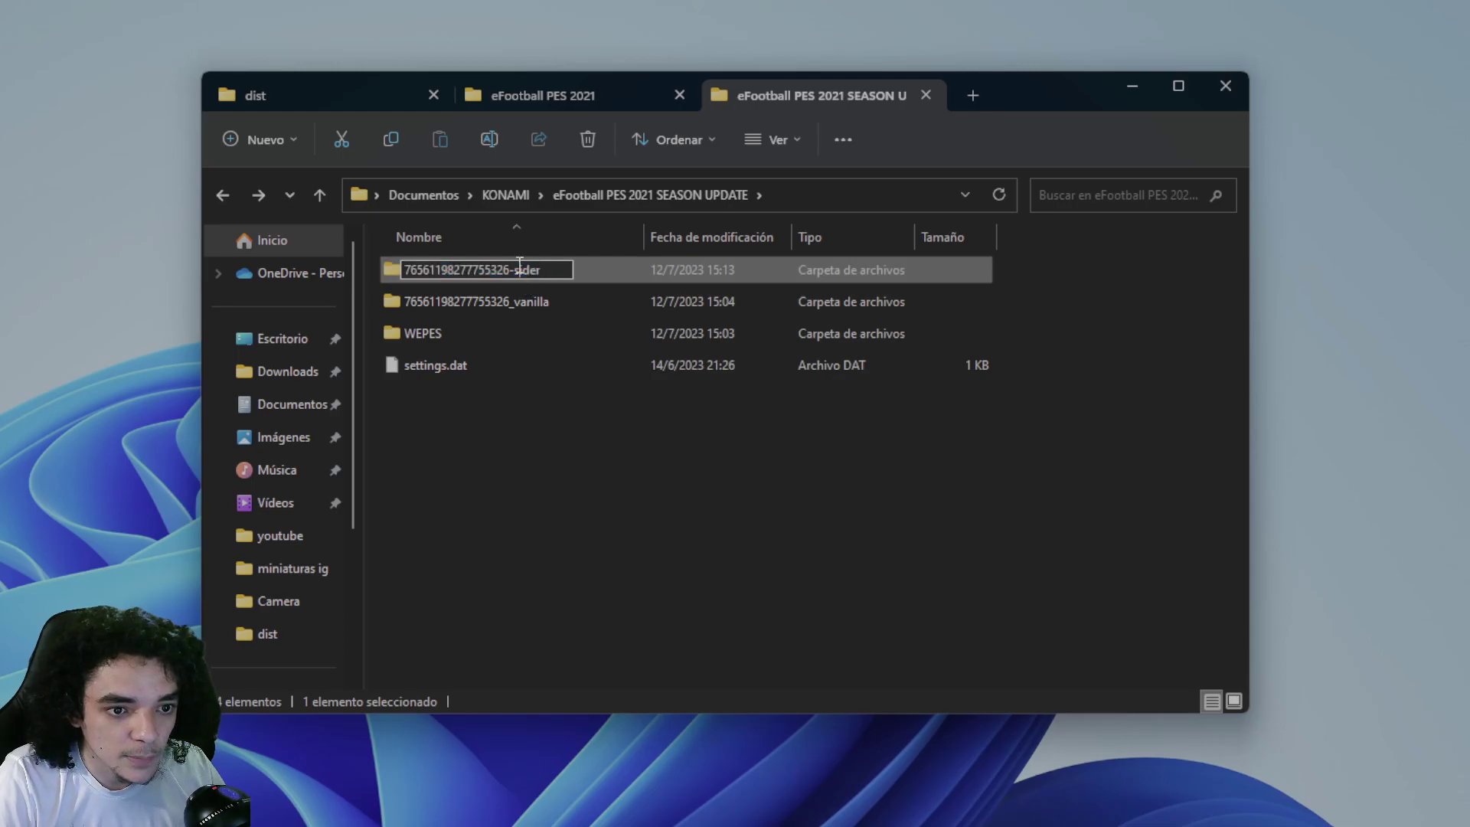
key(BackSpace)
text(_)
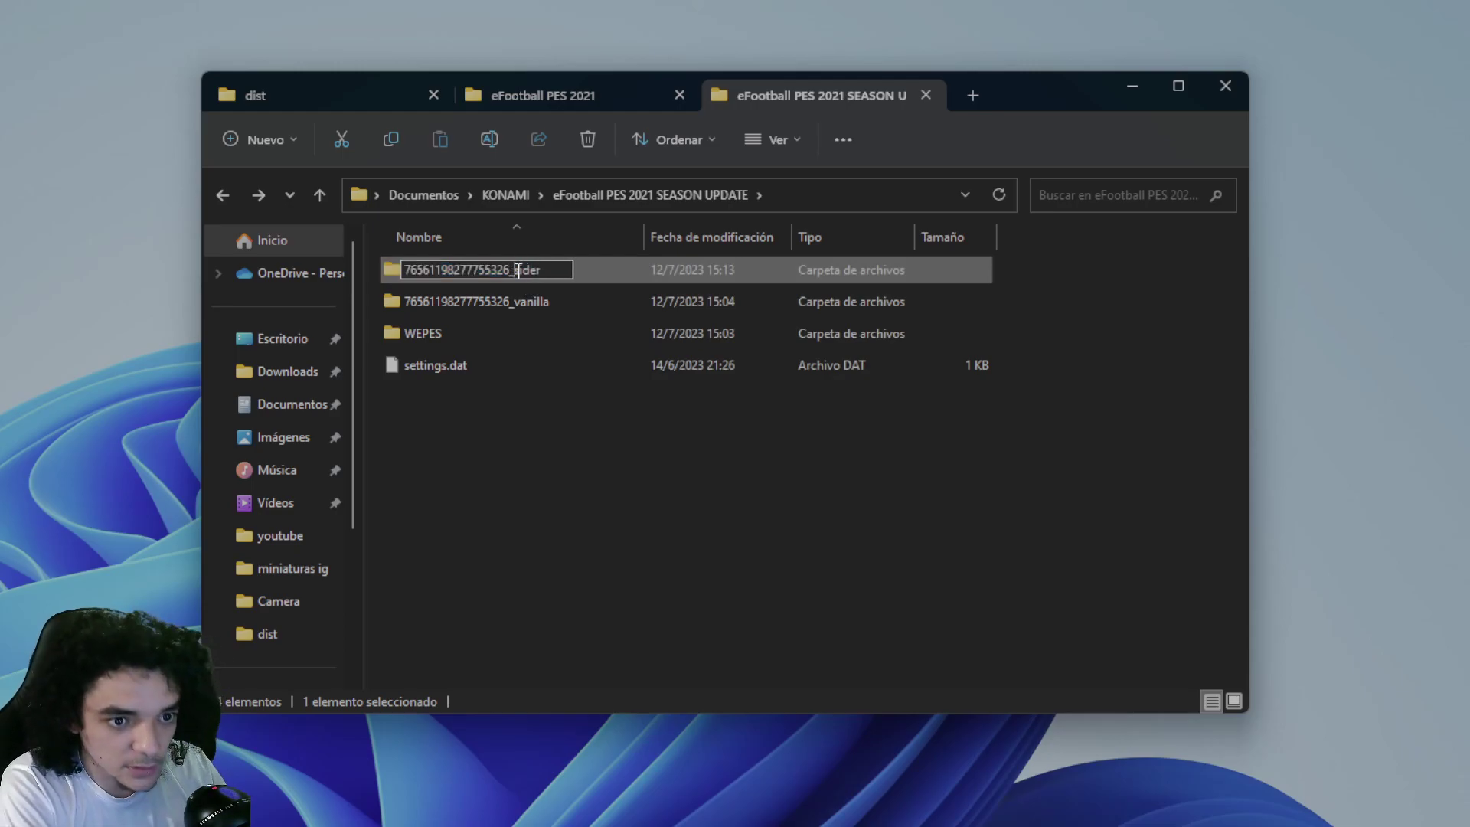
key(Return)
Step: In the eFootball PES 2021 installation folder, rename the download folder beside download_vanilla as download_sider
click(577, 89)
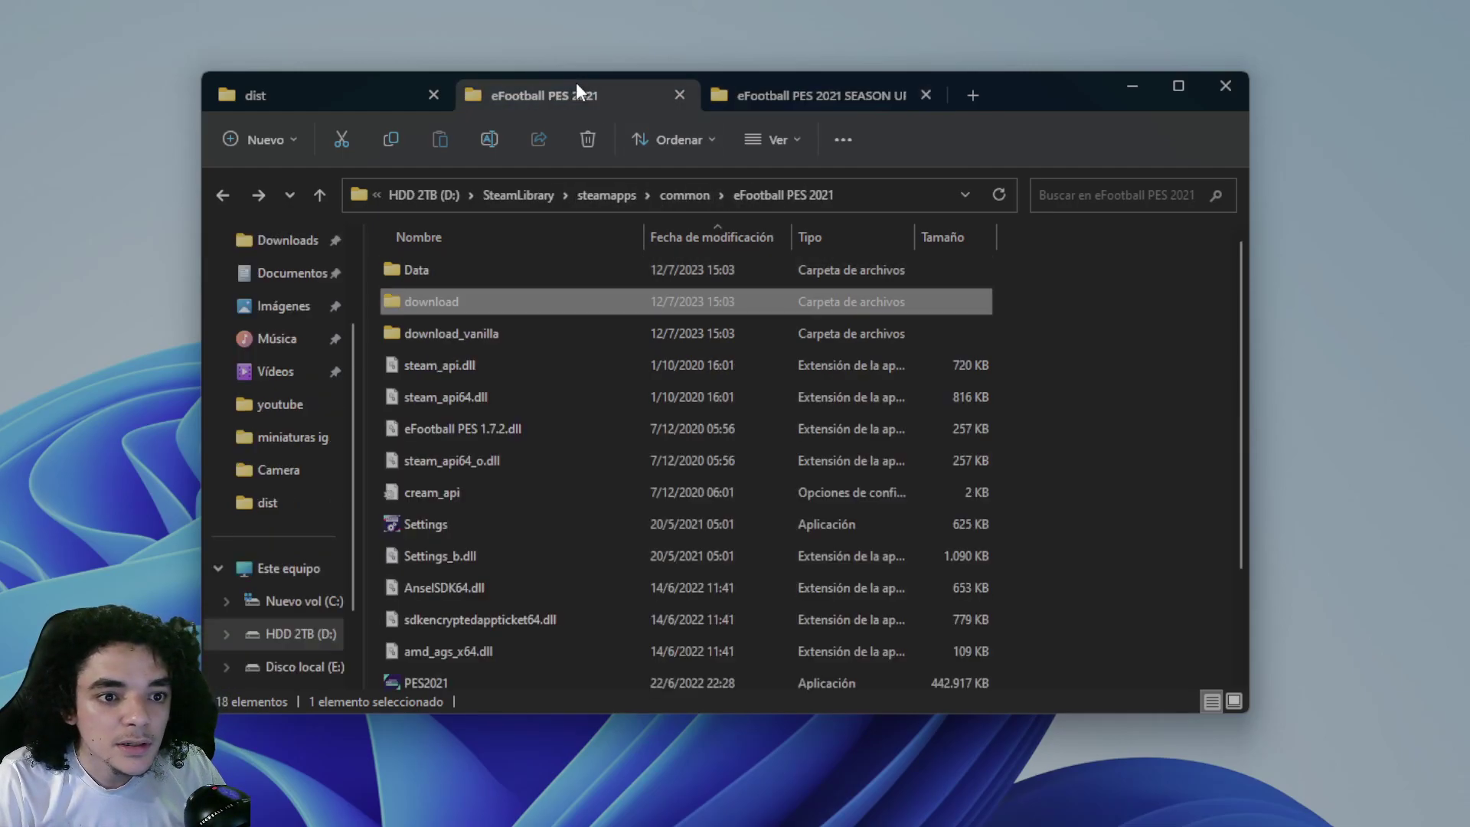
right_click(443, 305)
click(549, 337)
click(486, 302)
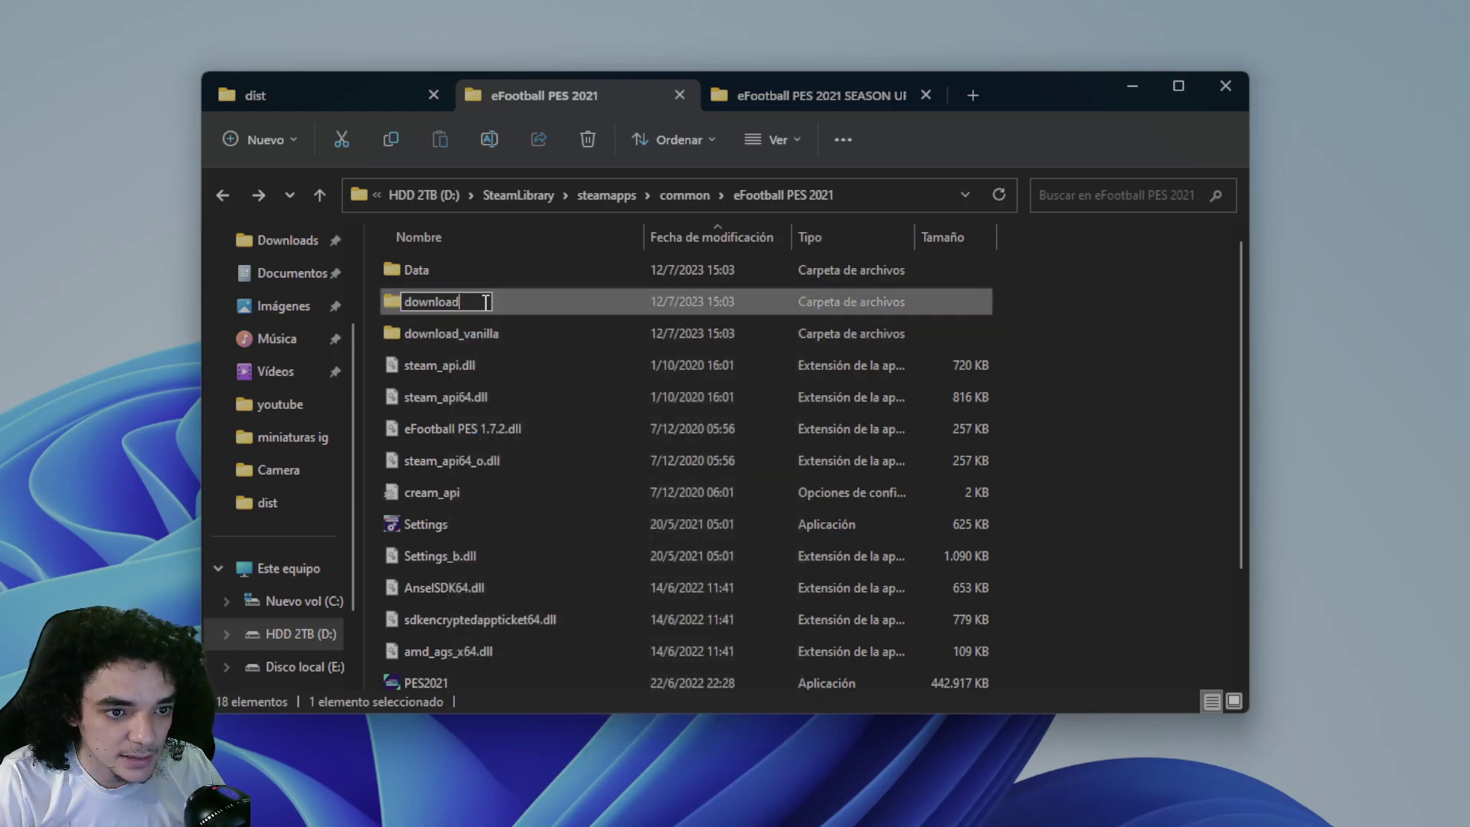
text(_sider)
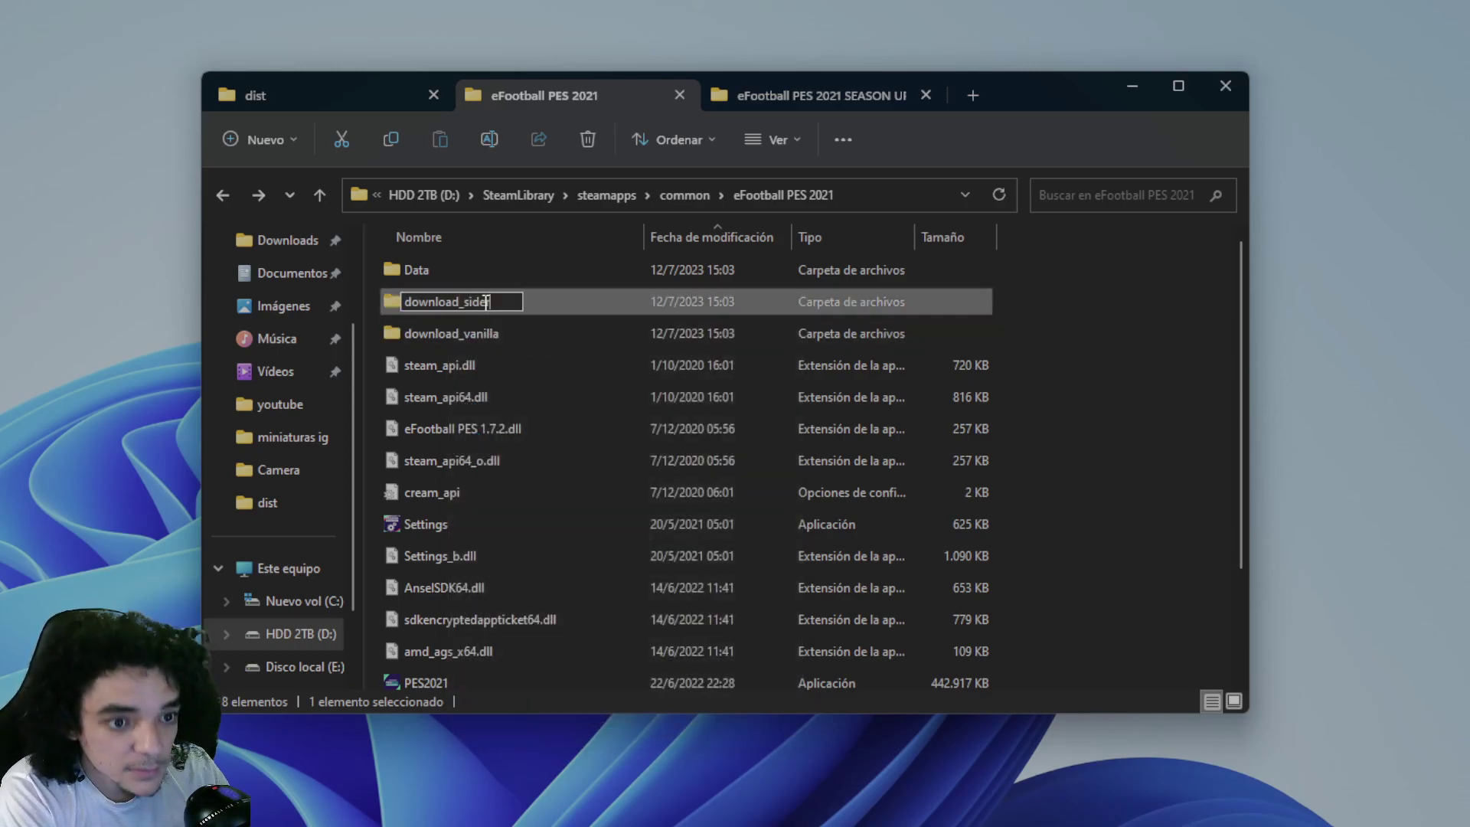
key(Return)
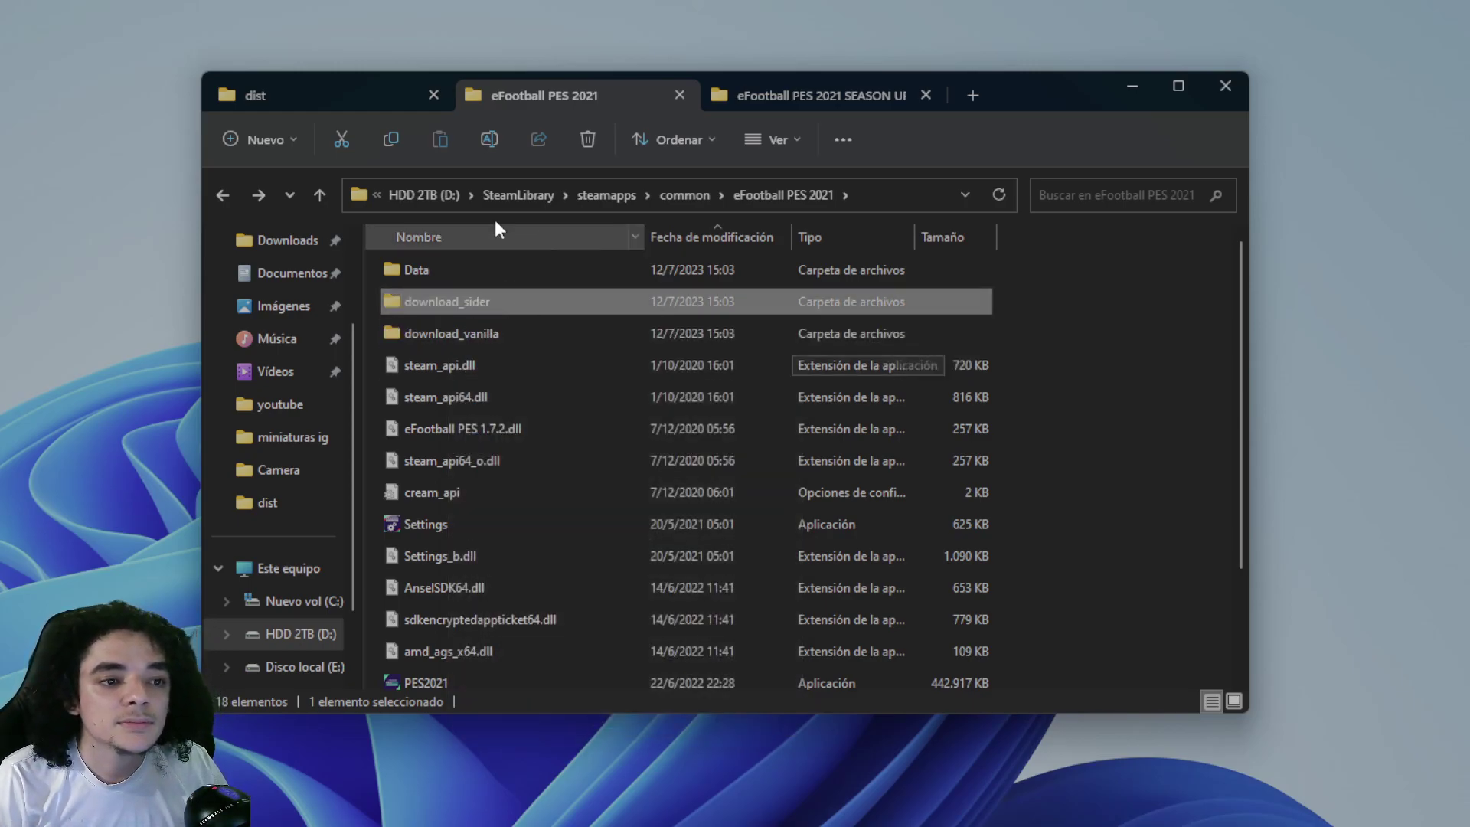
Step: Review the PES_SIDER and PES_VANILLA executables in dist alongside the suffixed folders in the installation and SEASON UPDATE folders
click(282, 90)
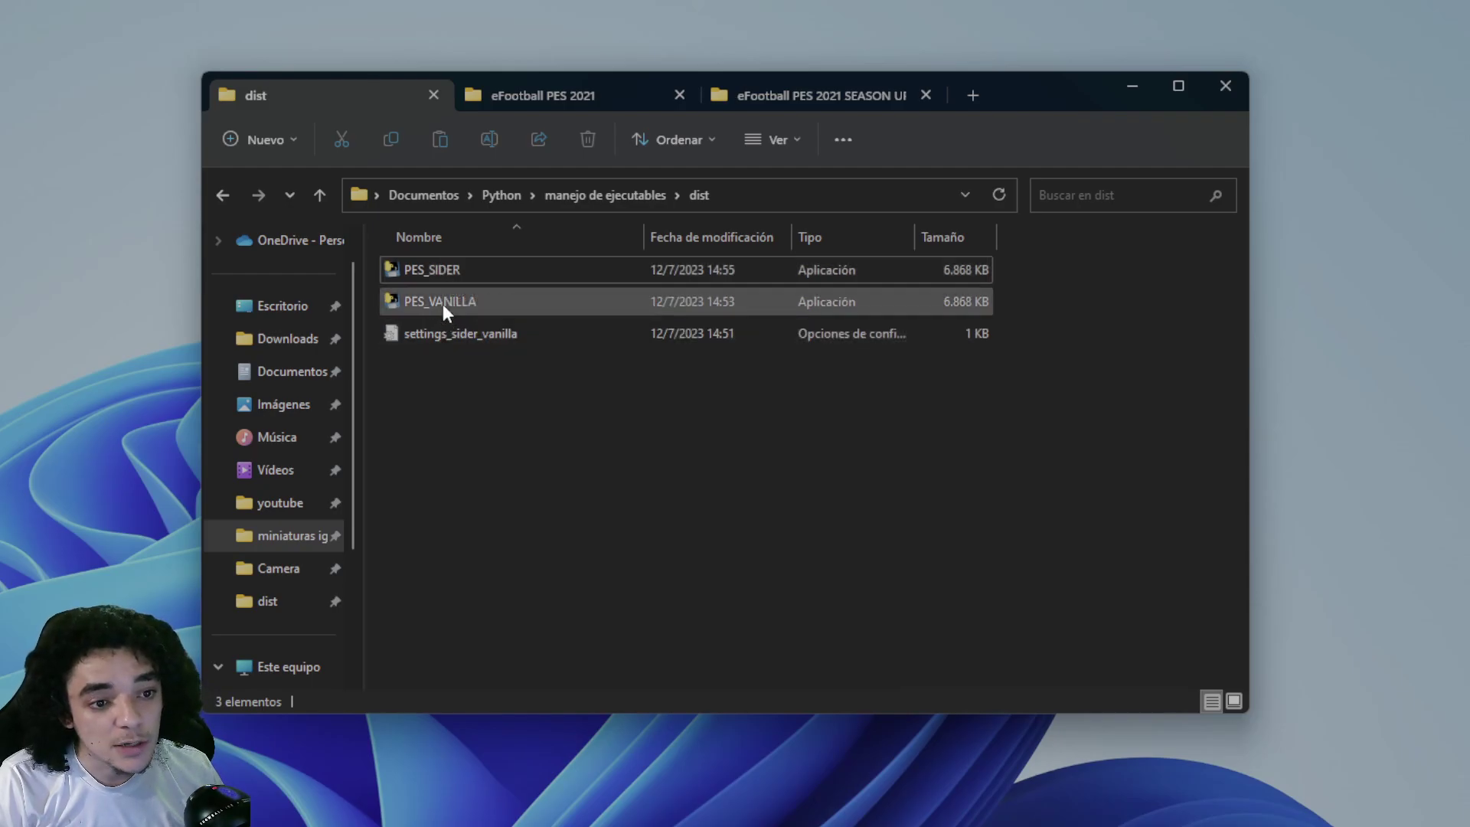
click(576, 99)
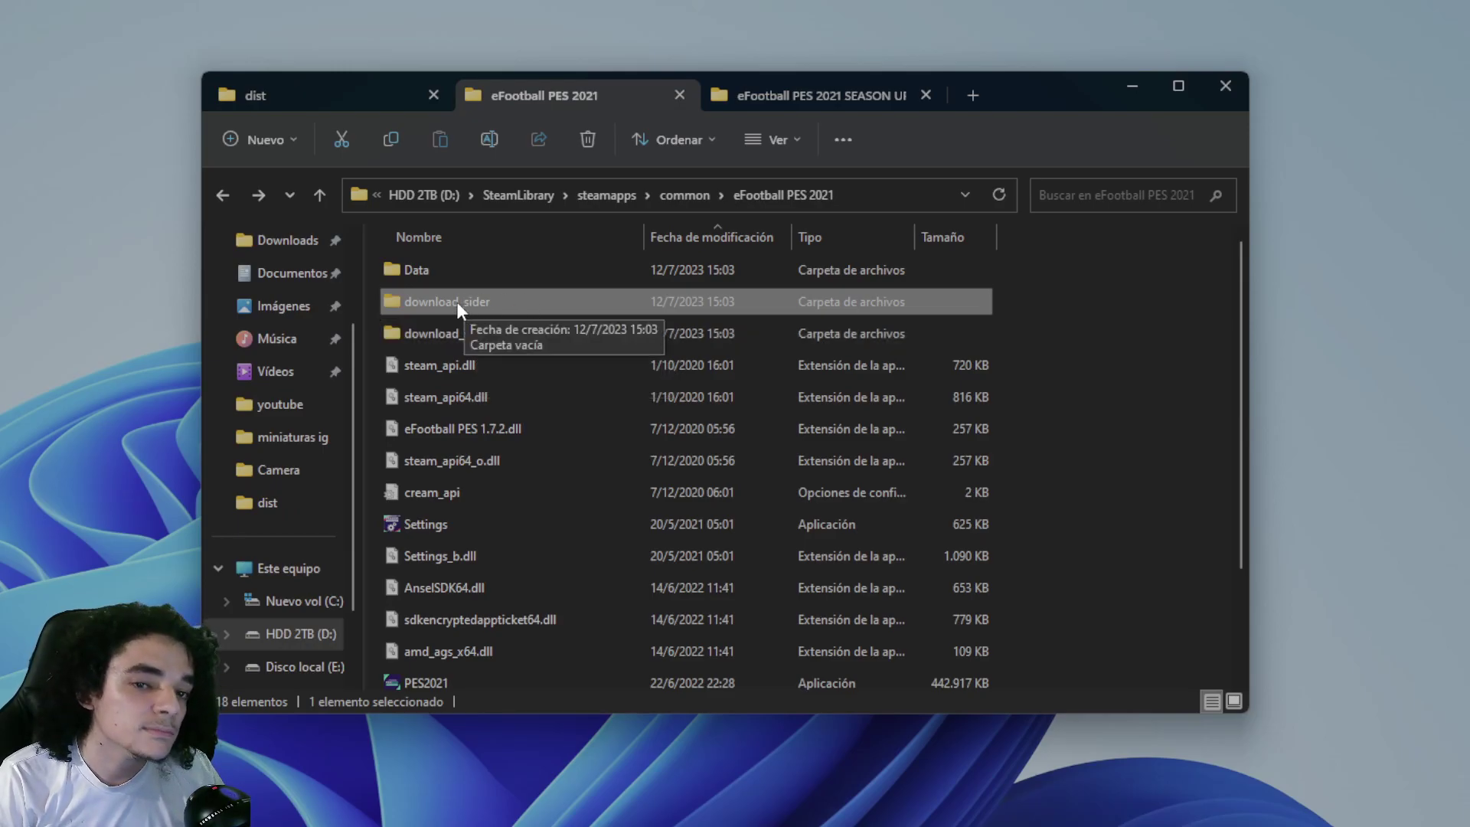
click(330, 92)
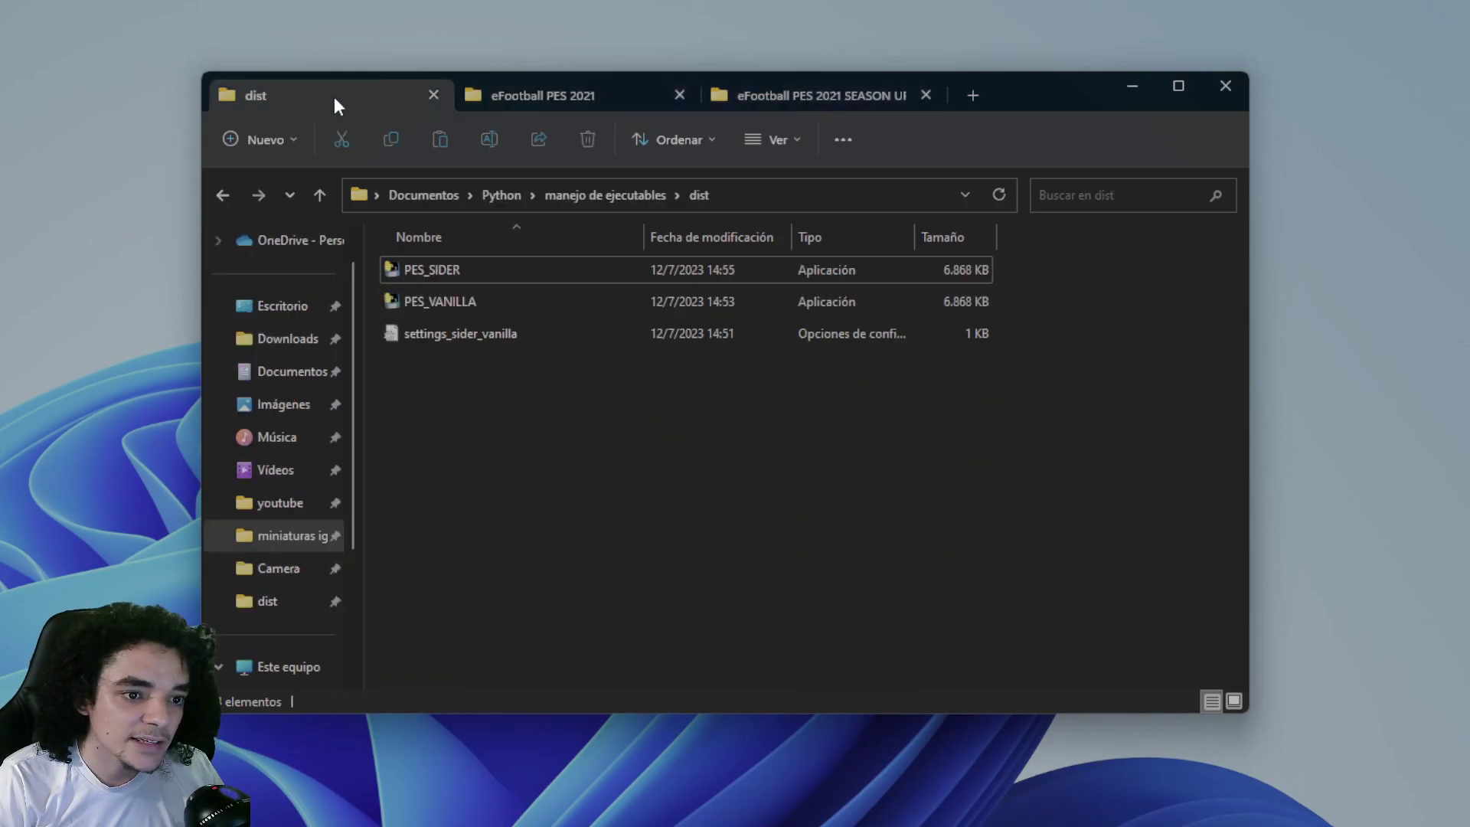
click(439, 272)
click(543, 94)
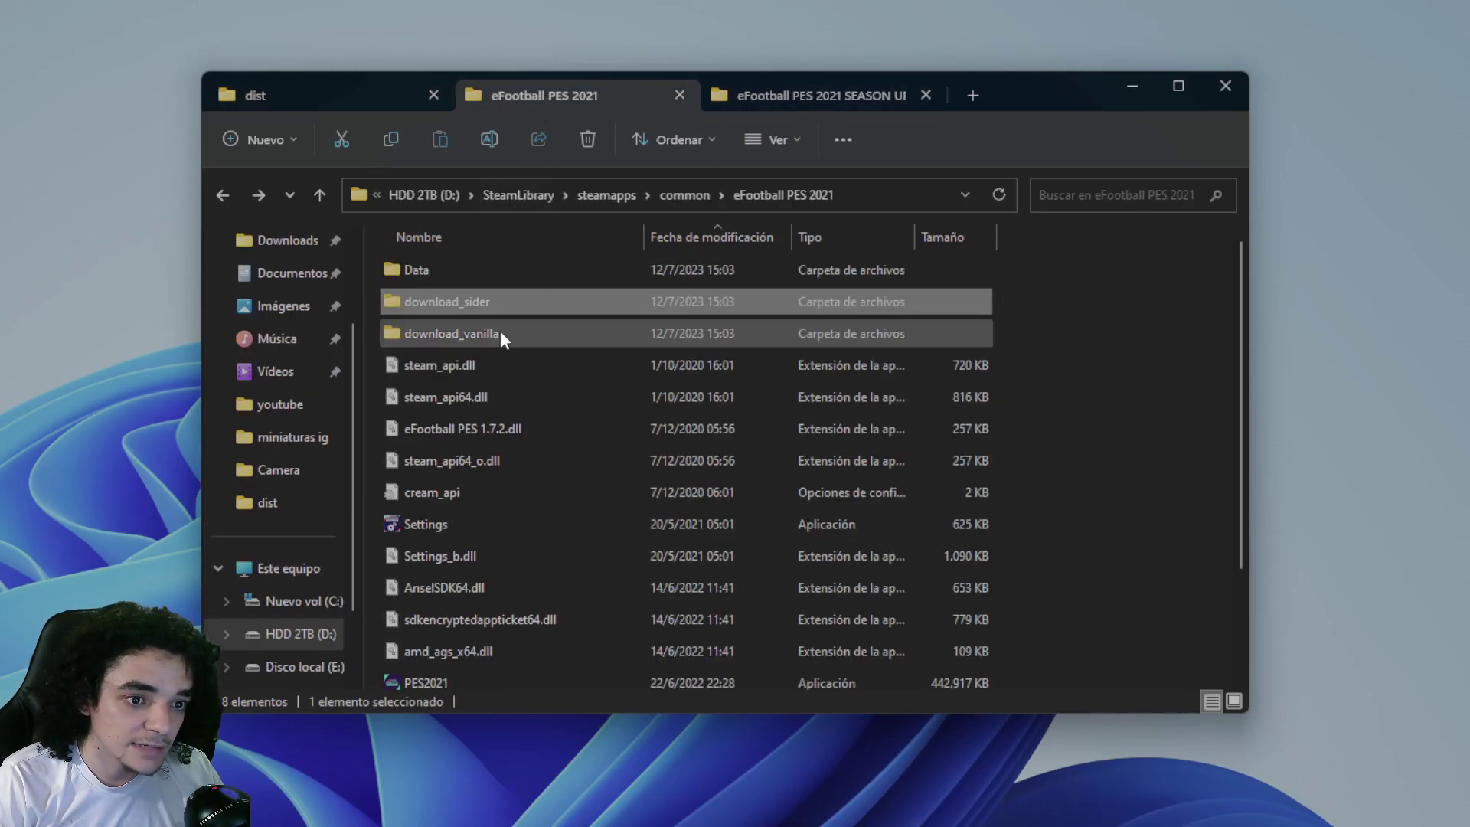
click(821, 104)
click(346, 105)
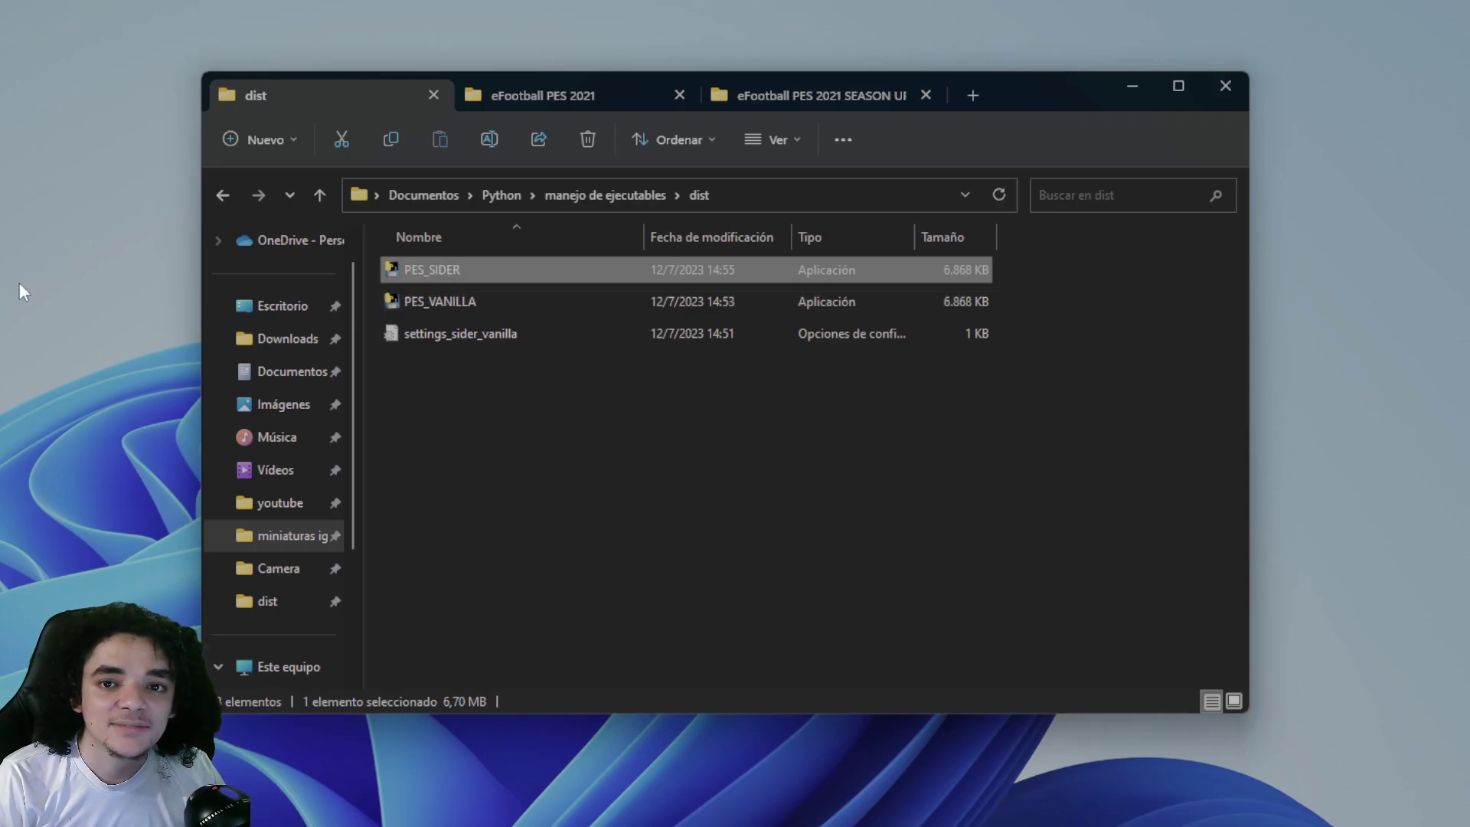
Step: For an installation with only one download folder, rename it as download_sider in the eFootball PES 2021 folder
key(ctrl+Tab)
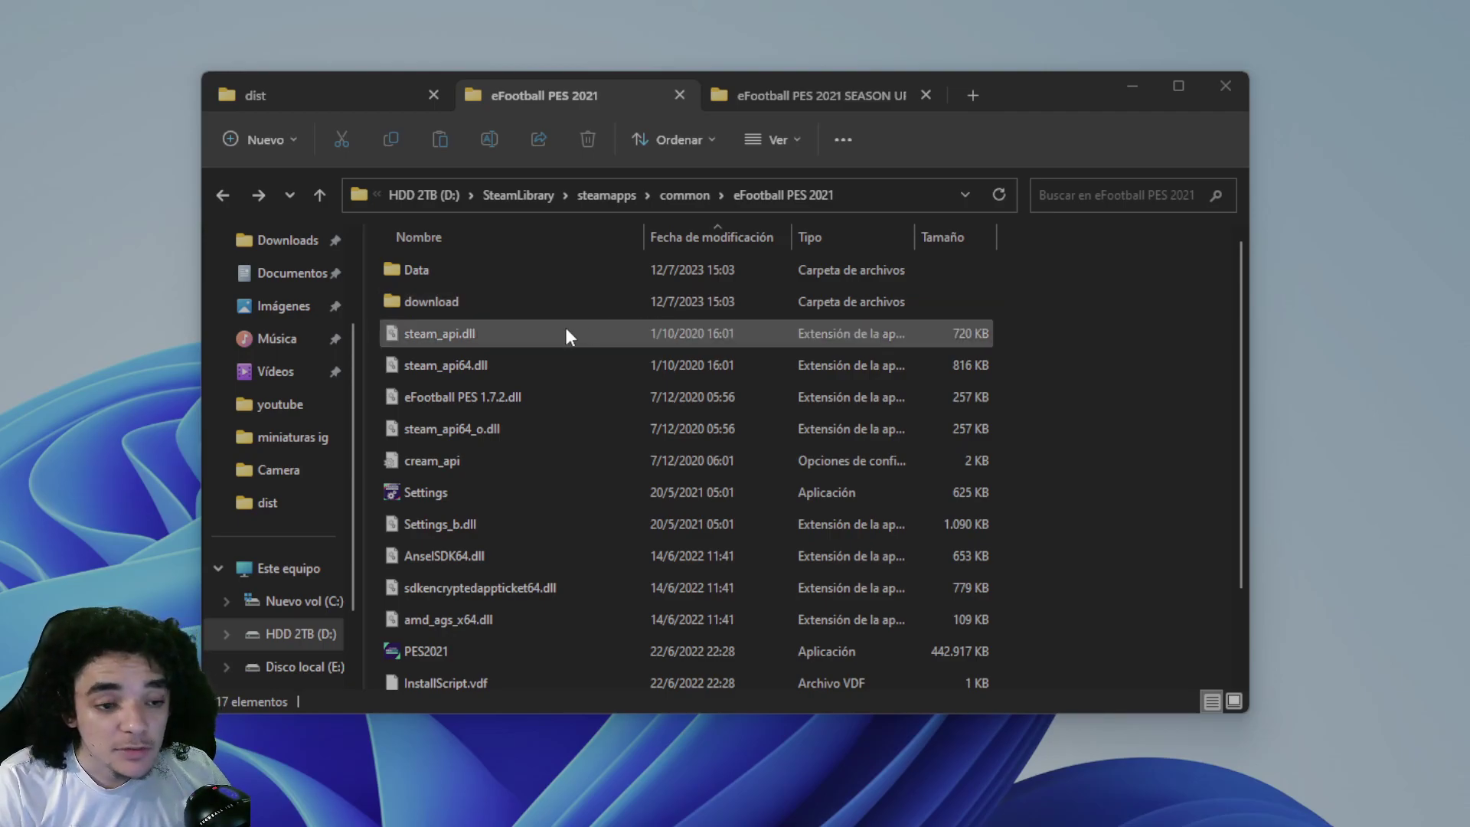
click(432, 300)
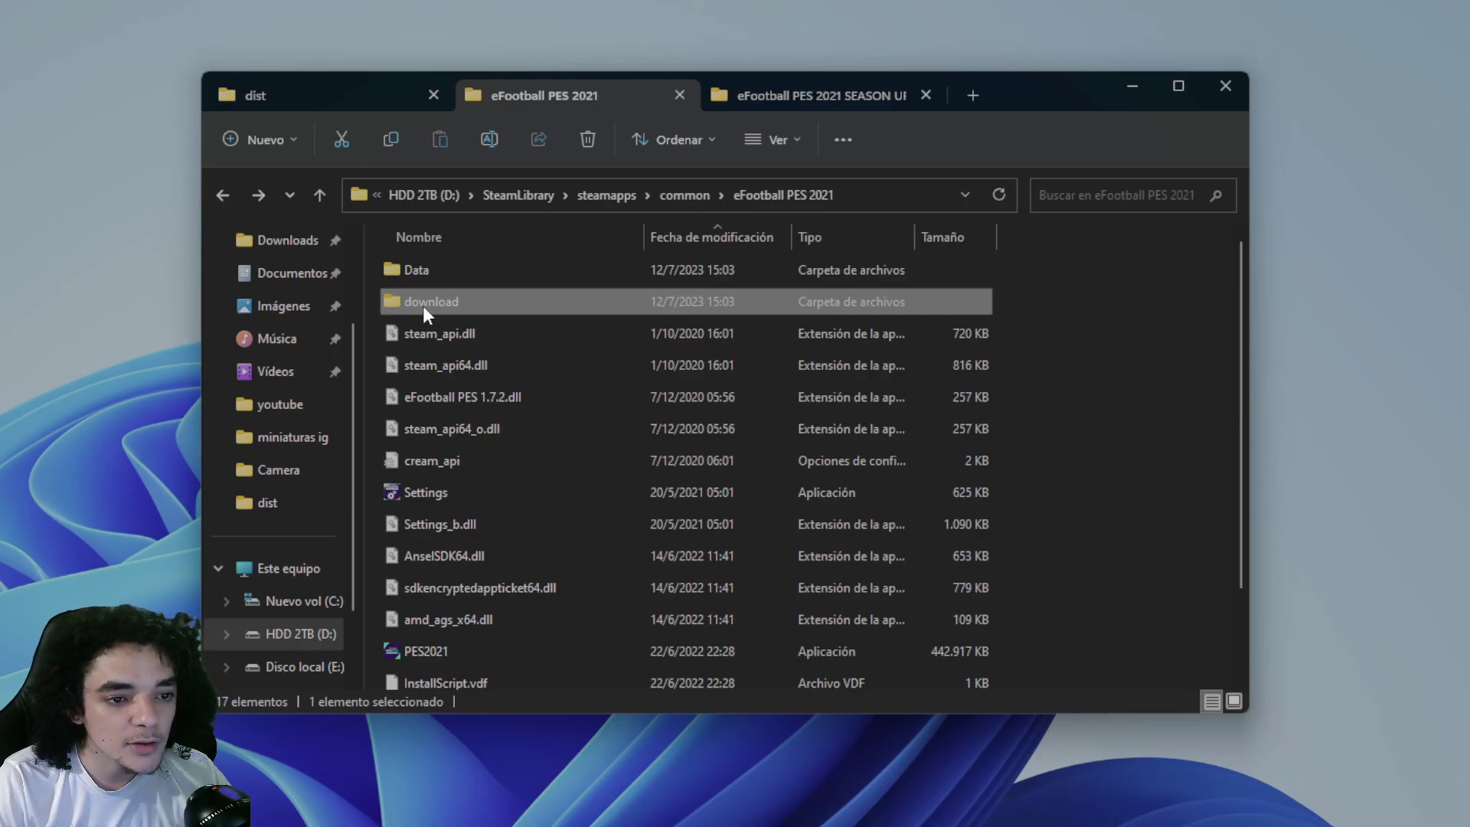
right_click(423, 305)
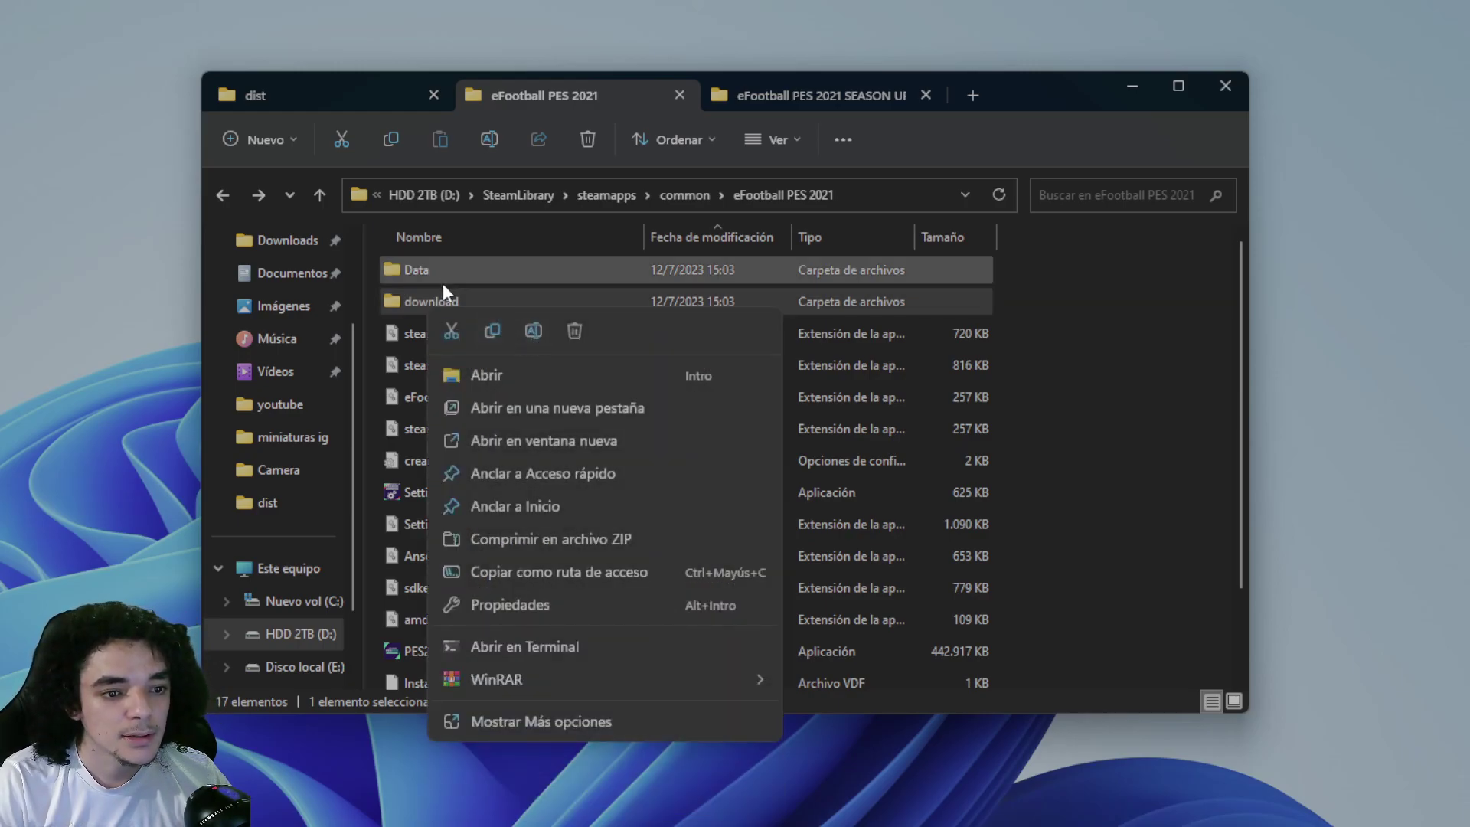
click(533, 333)
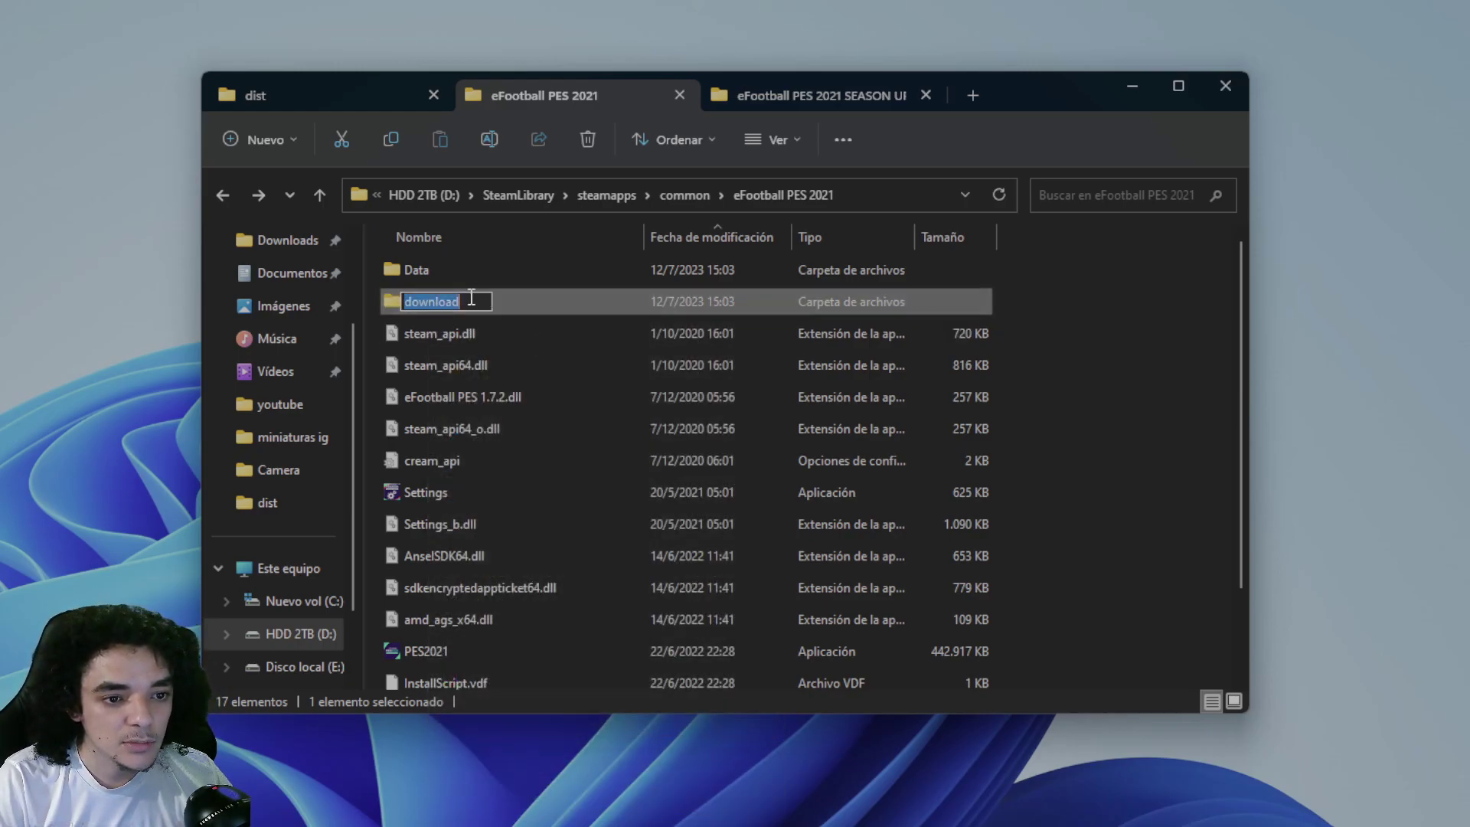
click(471, 301)
text(_sider)
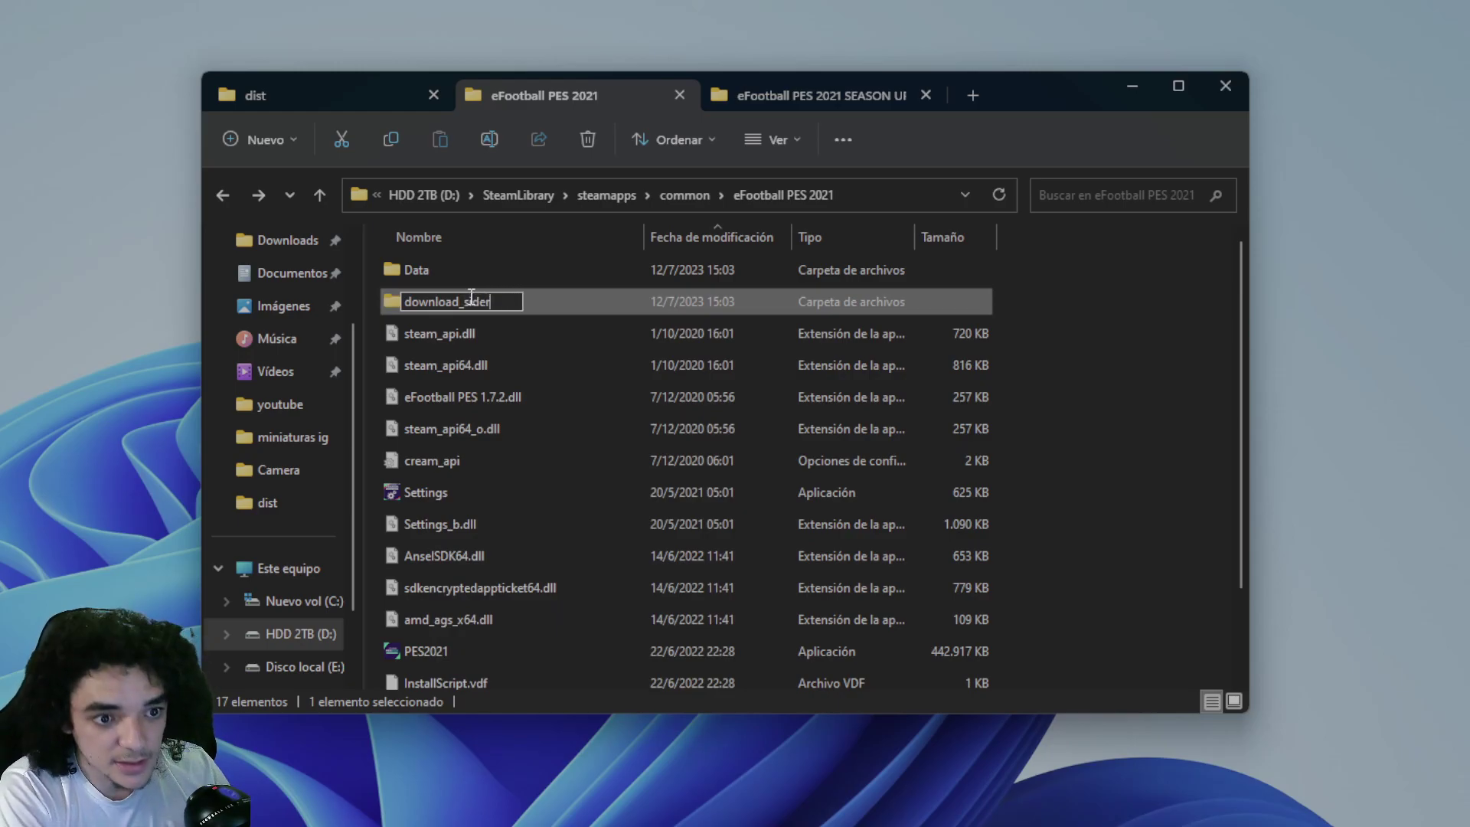
key(Return)
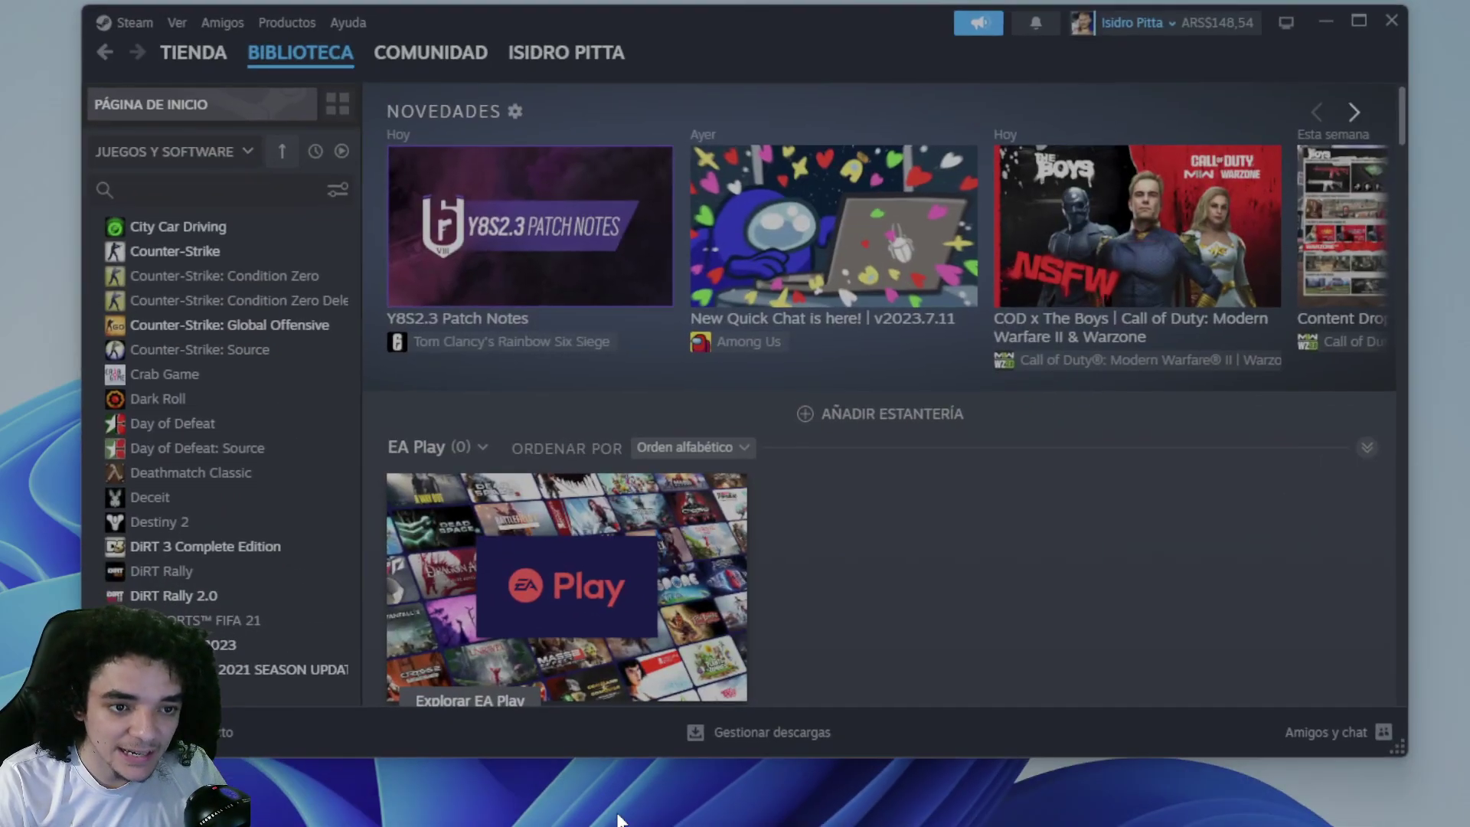
Step: Switch to Steam, examine the installed-files properties of eFootball PES 2021 SEASON UPDATE for the integrity verification option, and return to File Explorer
mouse_move(287, 42)
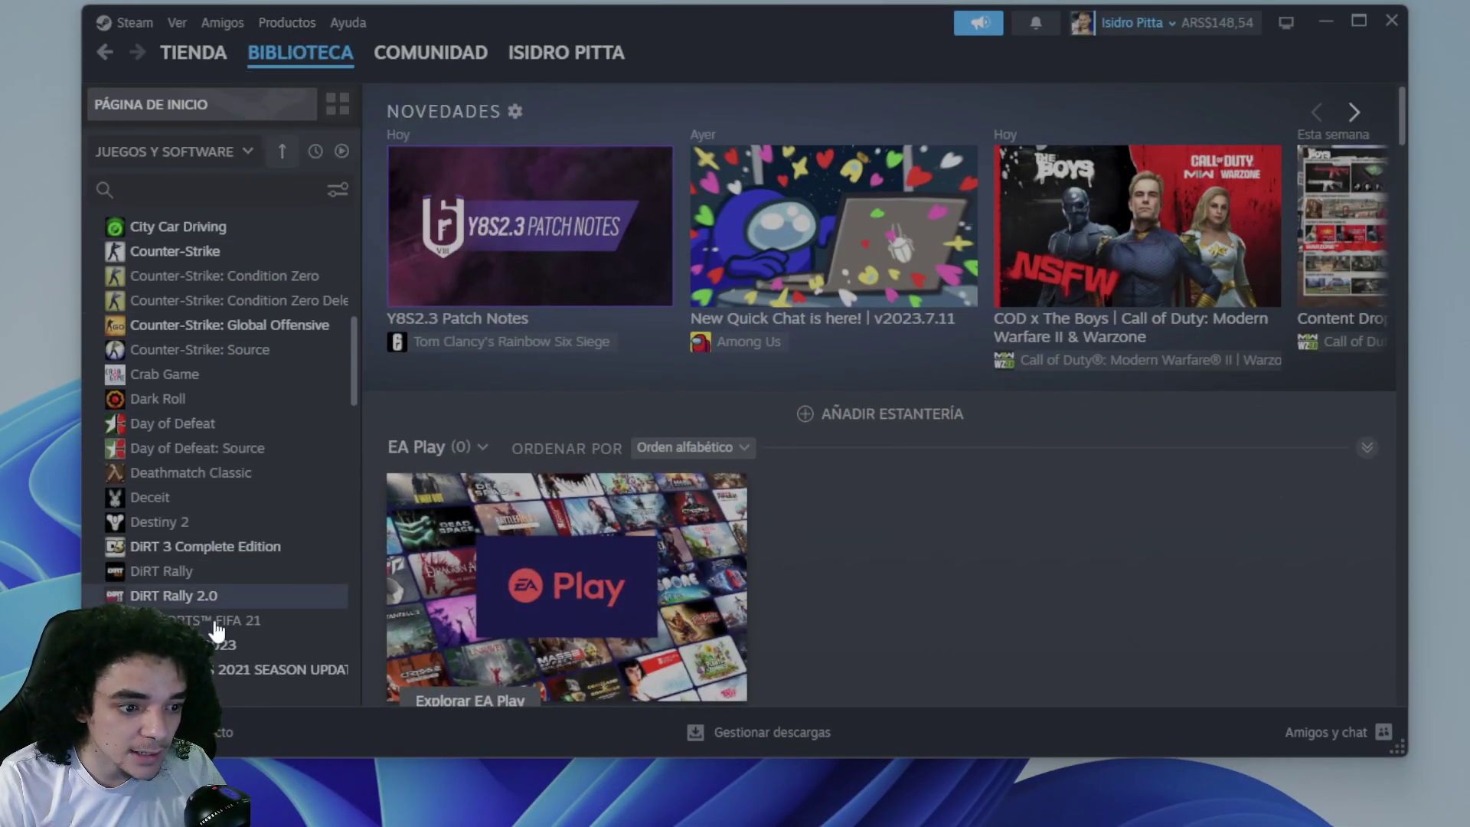
right_click(234, 671)
click(298, 651)
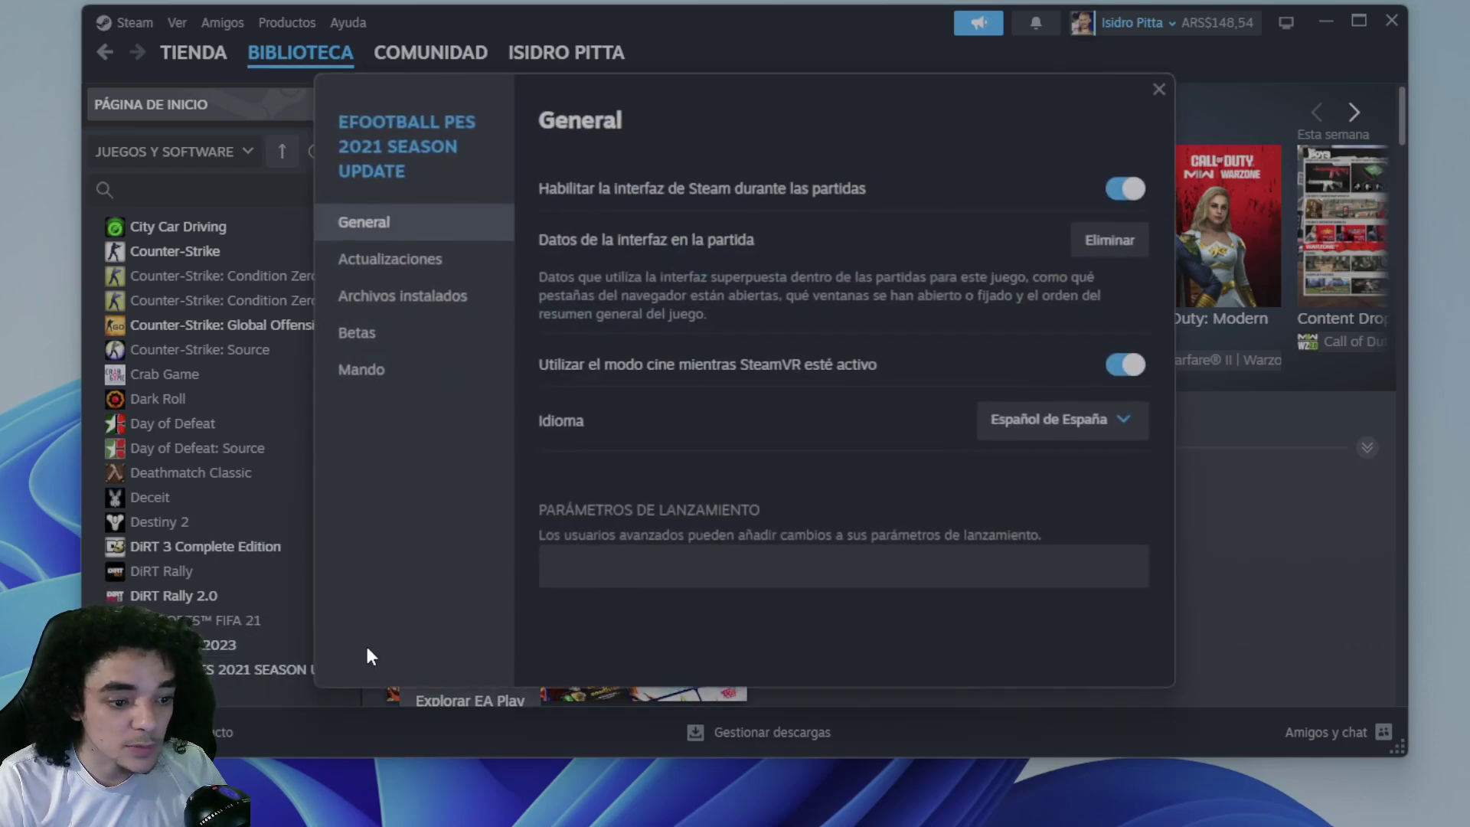
click(423, 296)
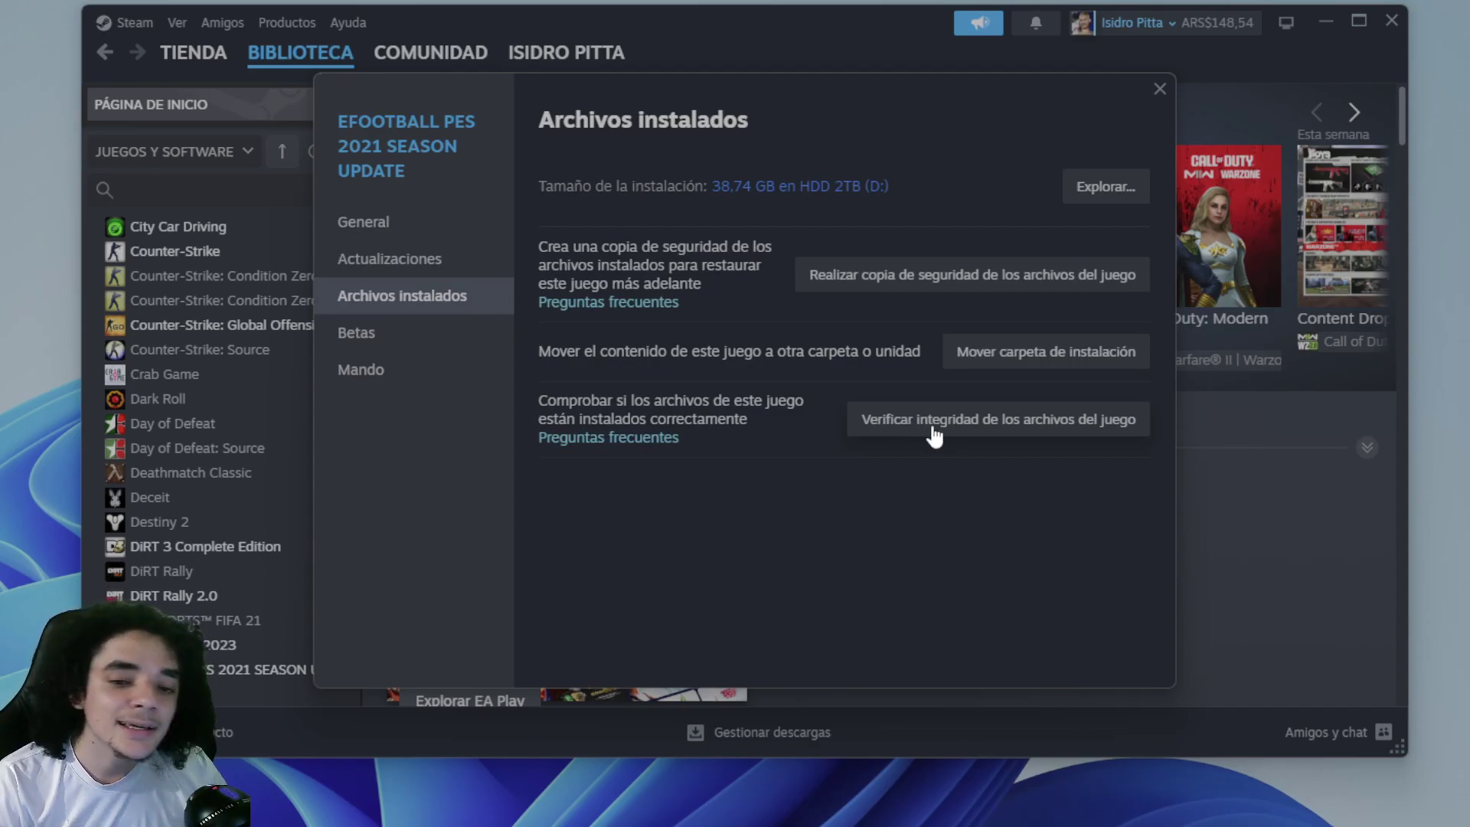
key(alt+Tab)
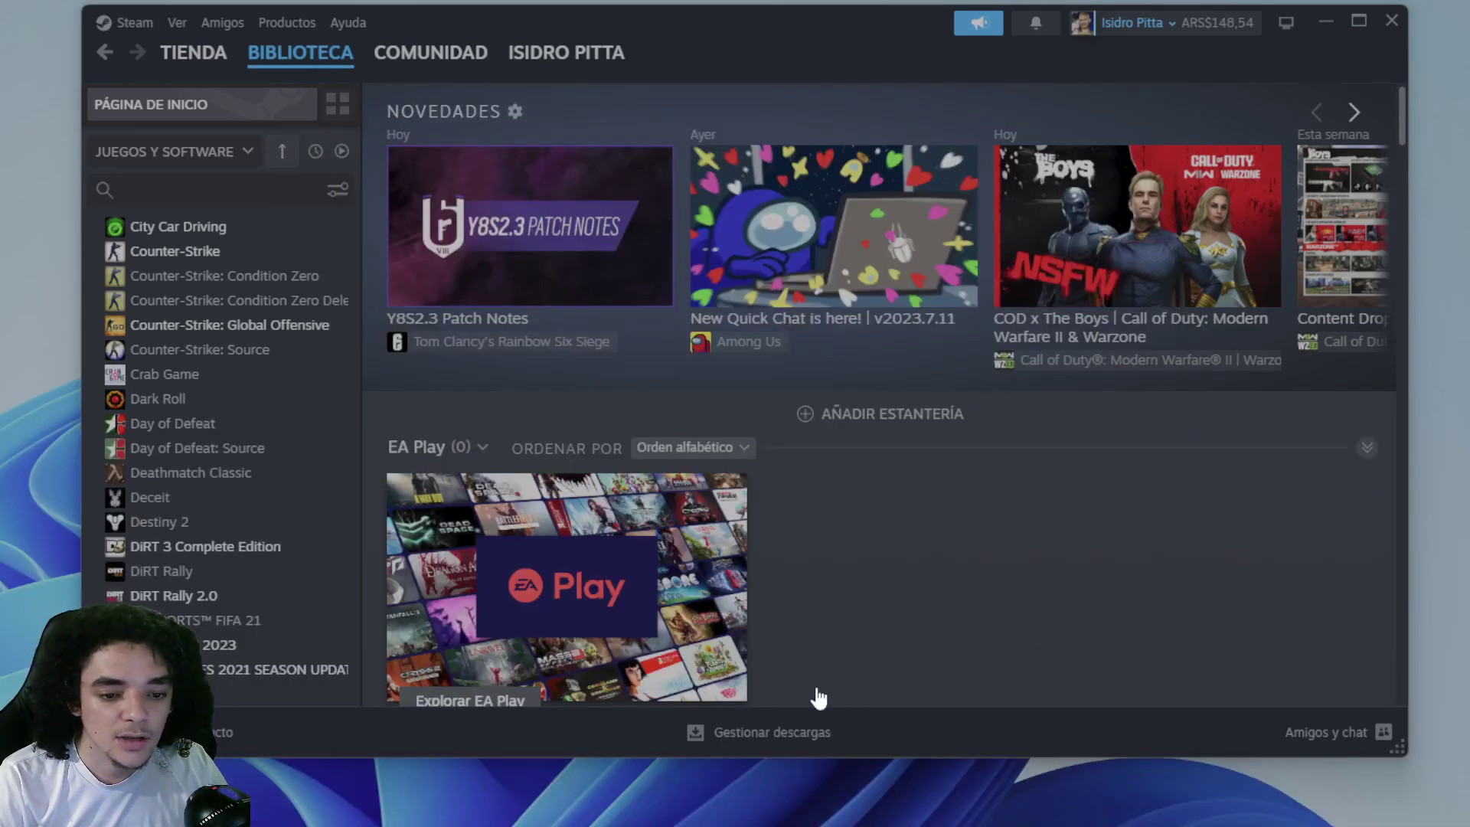
click(1326, 22)
click(1206, 329)
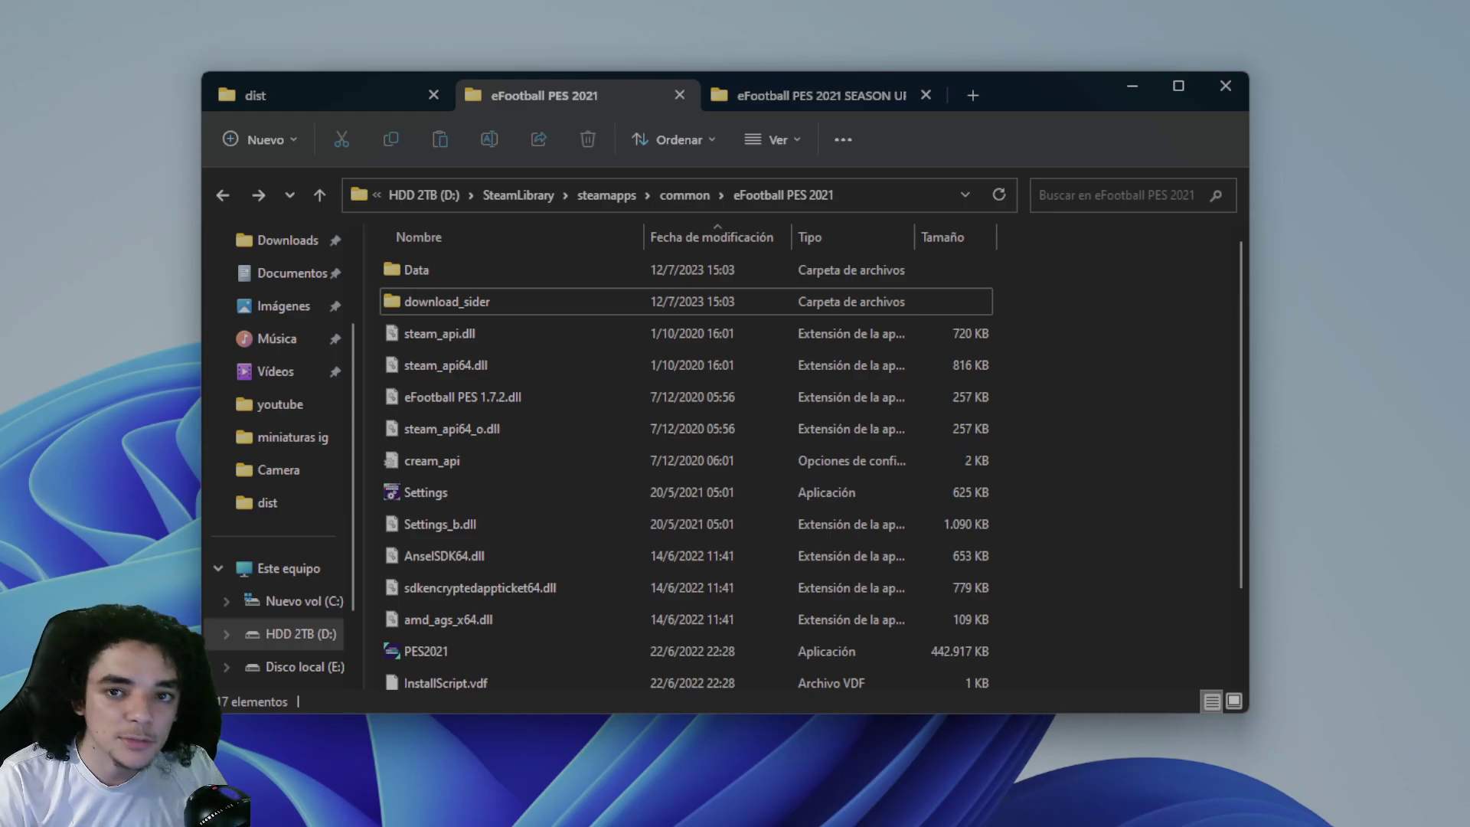
Step: Check the contents of the new download folder and return to the eFootball PES 2021 installation folder
drag(1469, 428, 767, 427)
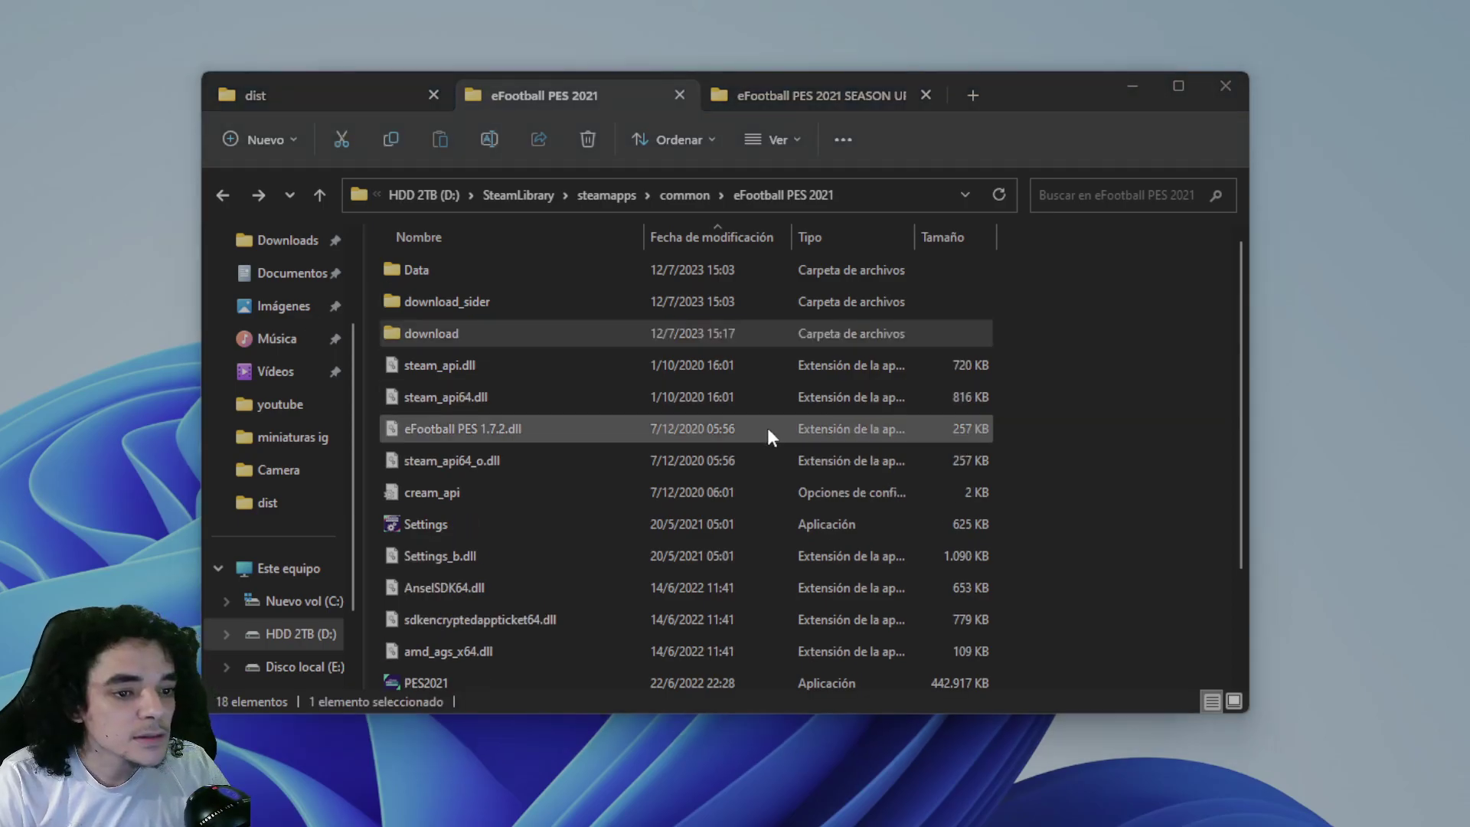
double_click(418, 325)
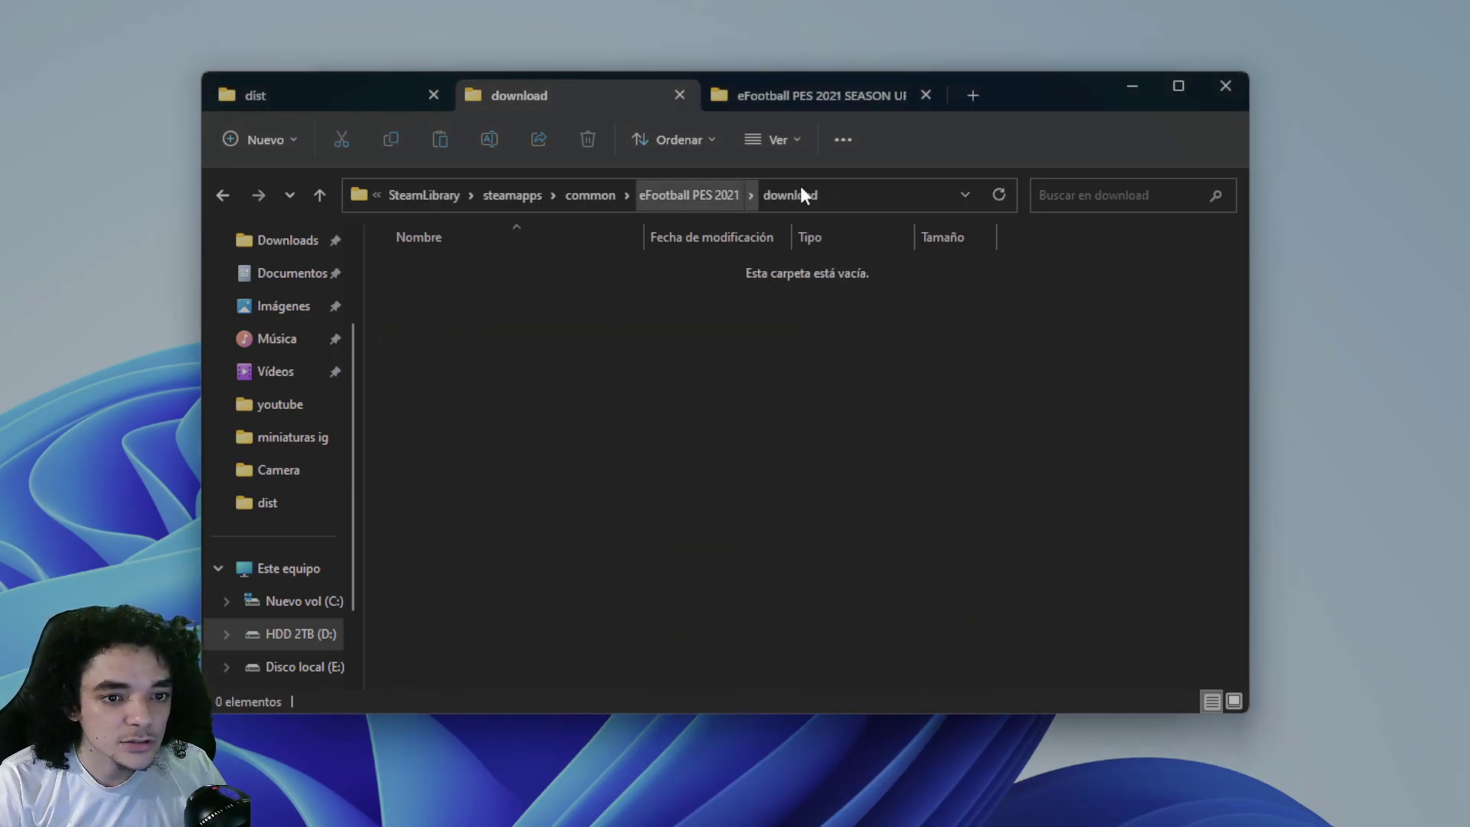
click(691, 196)
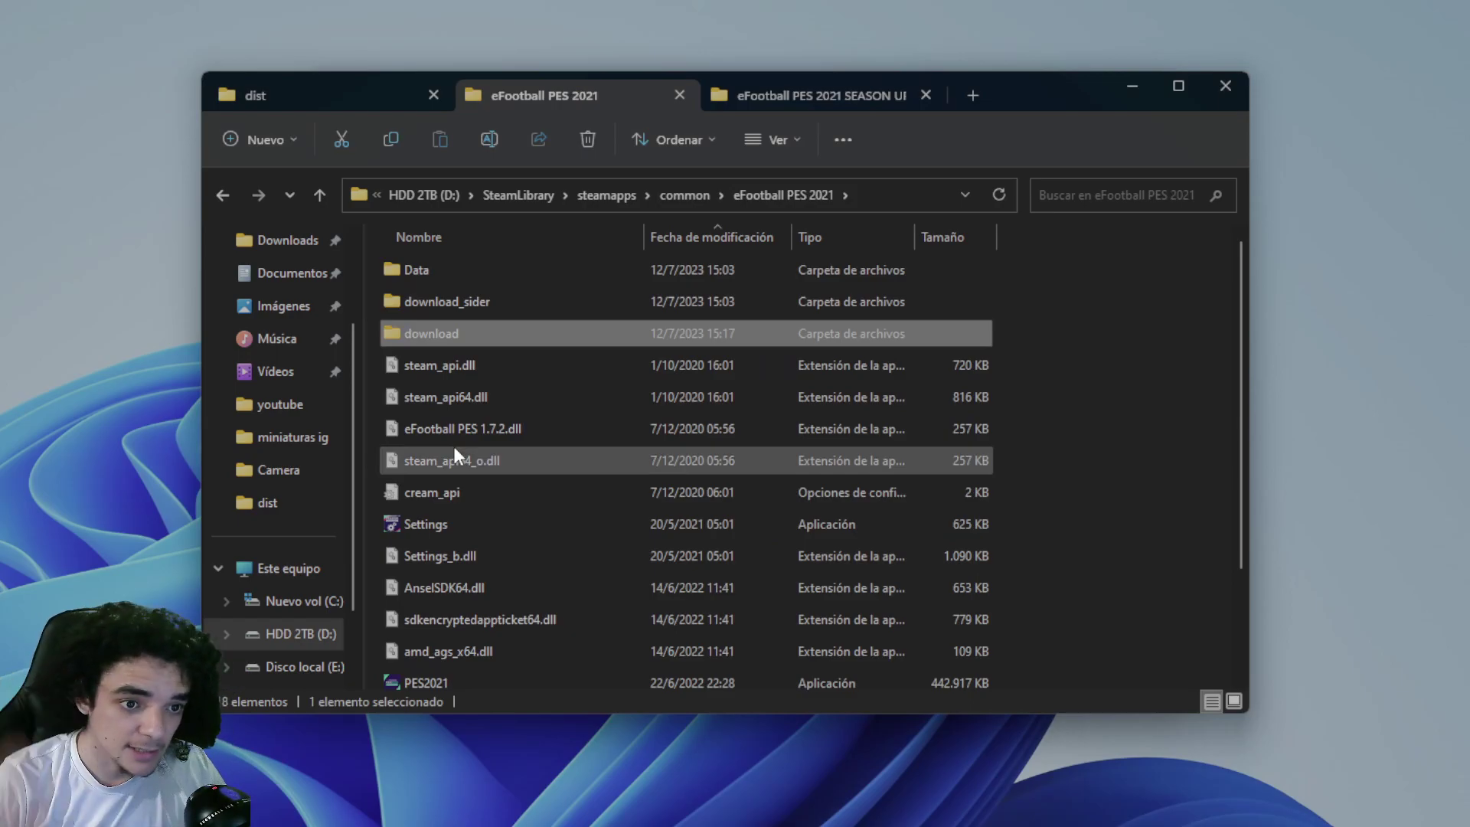
Step: Rename the new download folder in the eFootball PES 2021 installation folder as download_vanilla
right_click(447, 332)
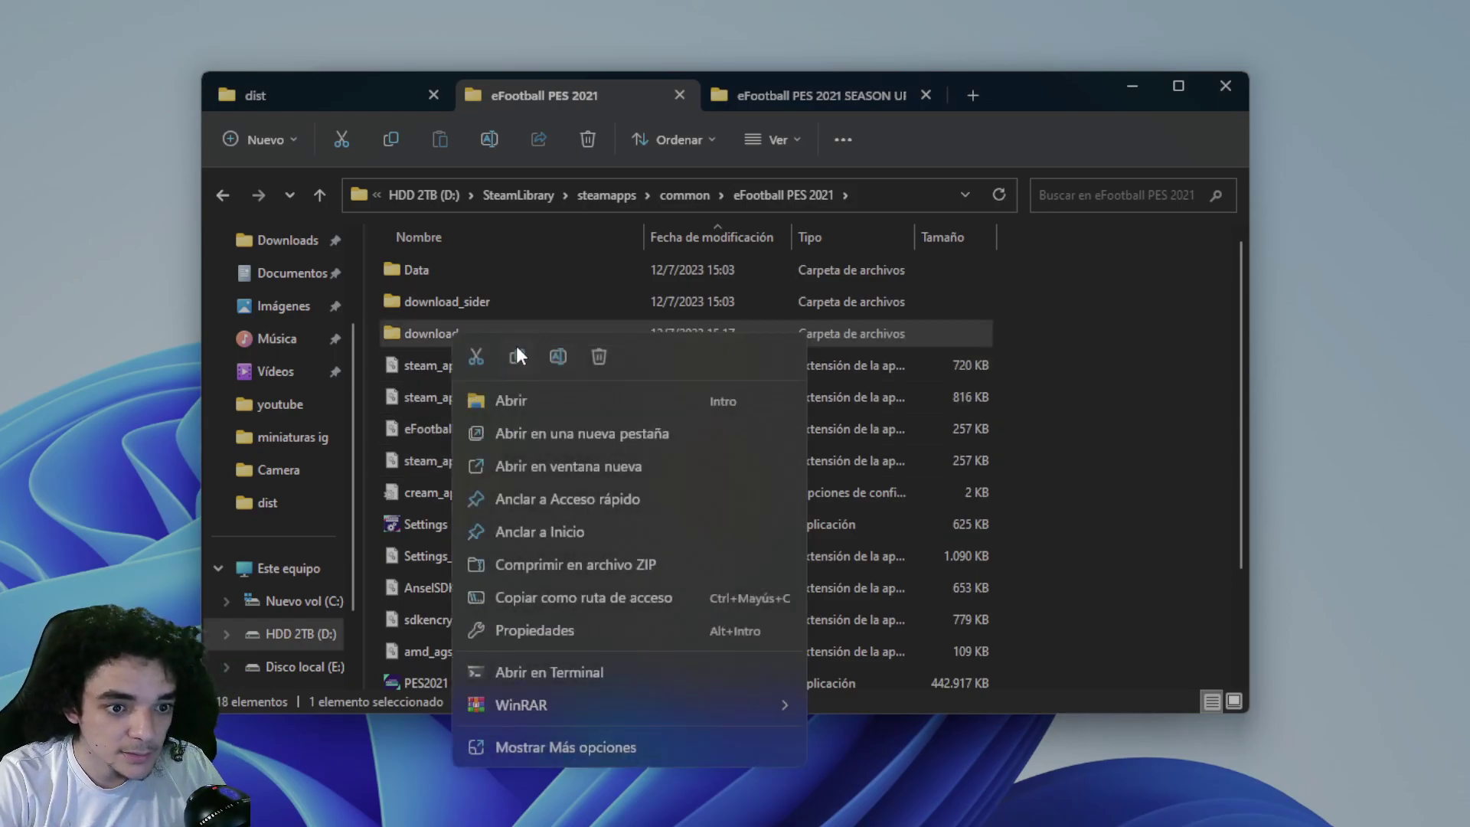
click(558, 356)
click(481, 329)
text(_vanilla)
key(Return)
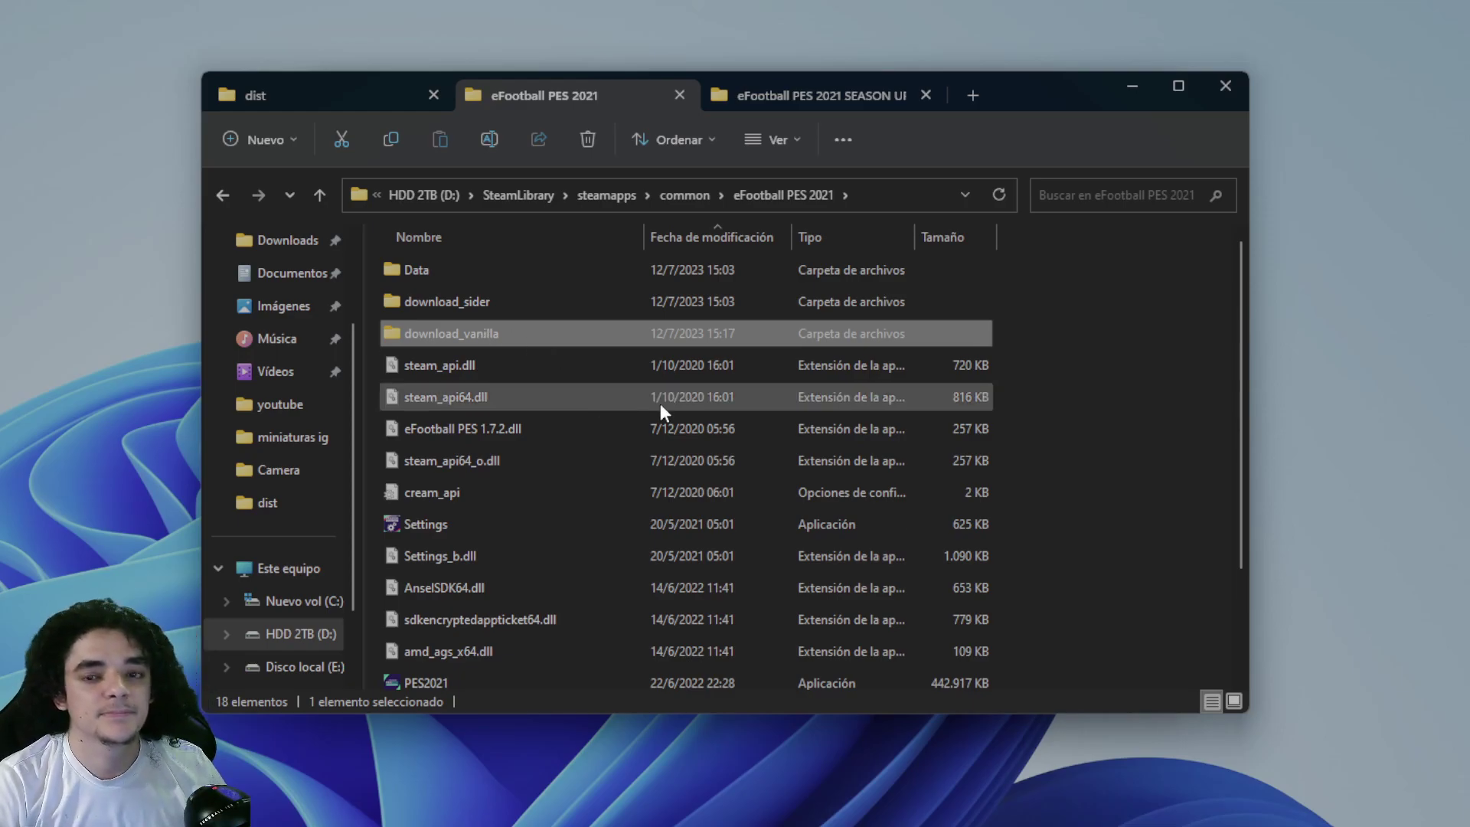
Step: In the eFootball PES 2021 SEASON UPDATE documents folder, append _sider to the name of the numeric user save folder
click(815, 94)
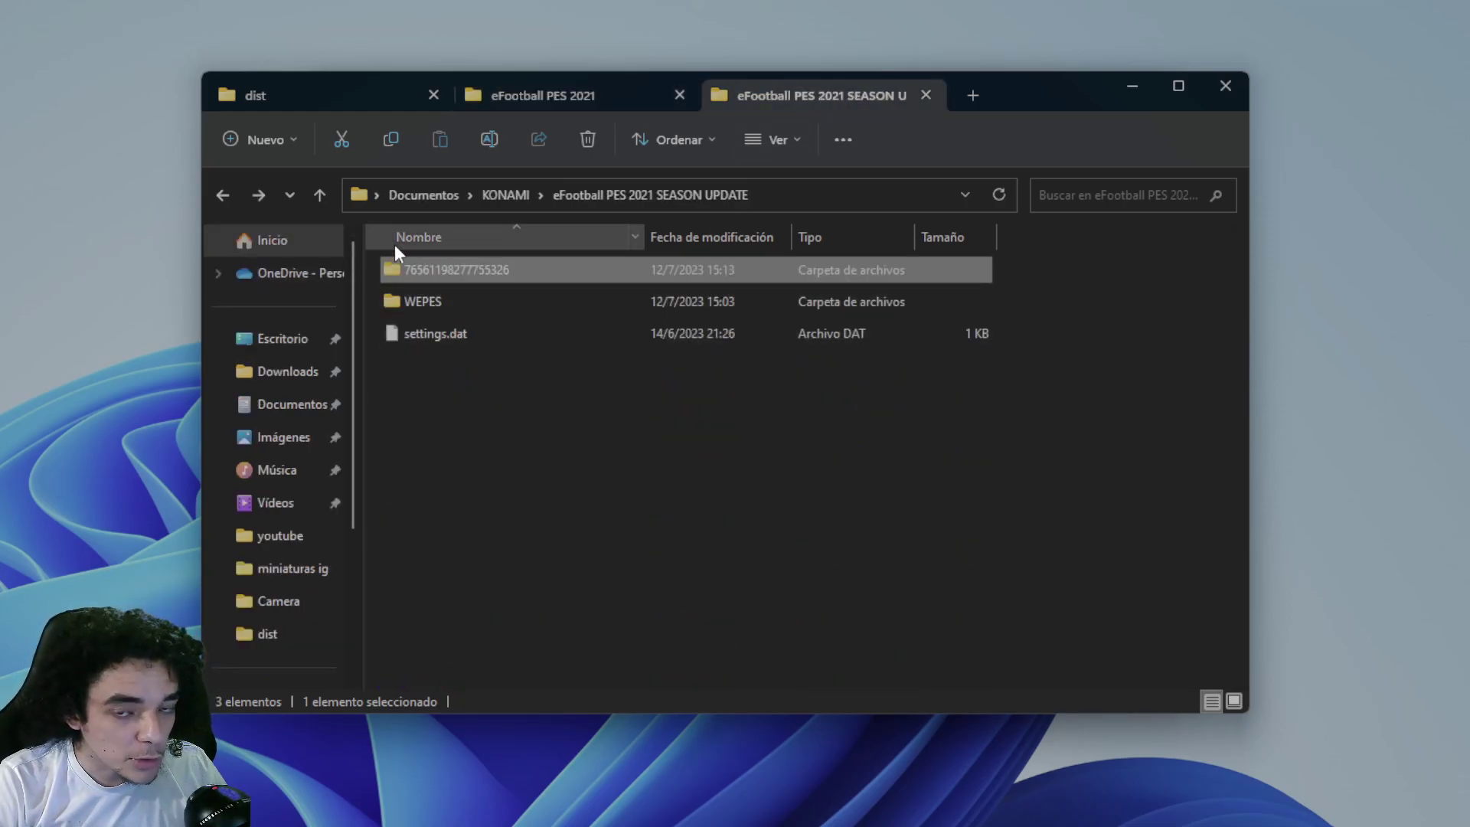
right_click(470, 273)
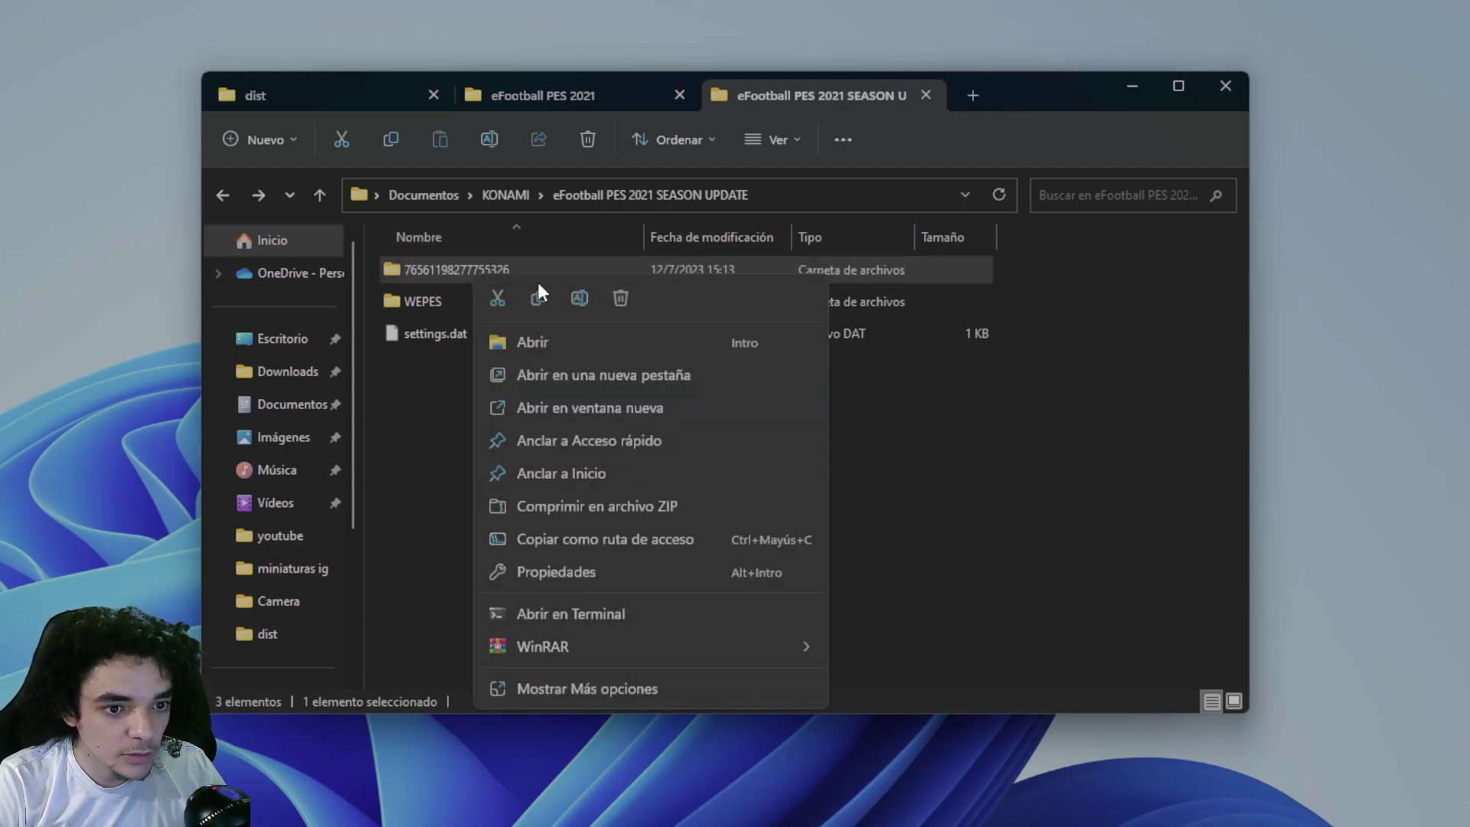
click(580, 299)
click(529, 270)
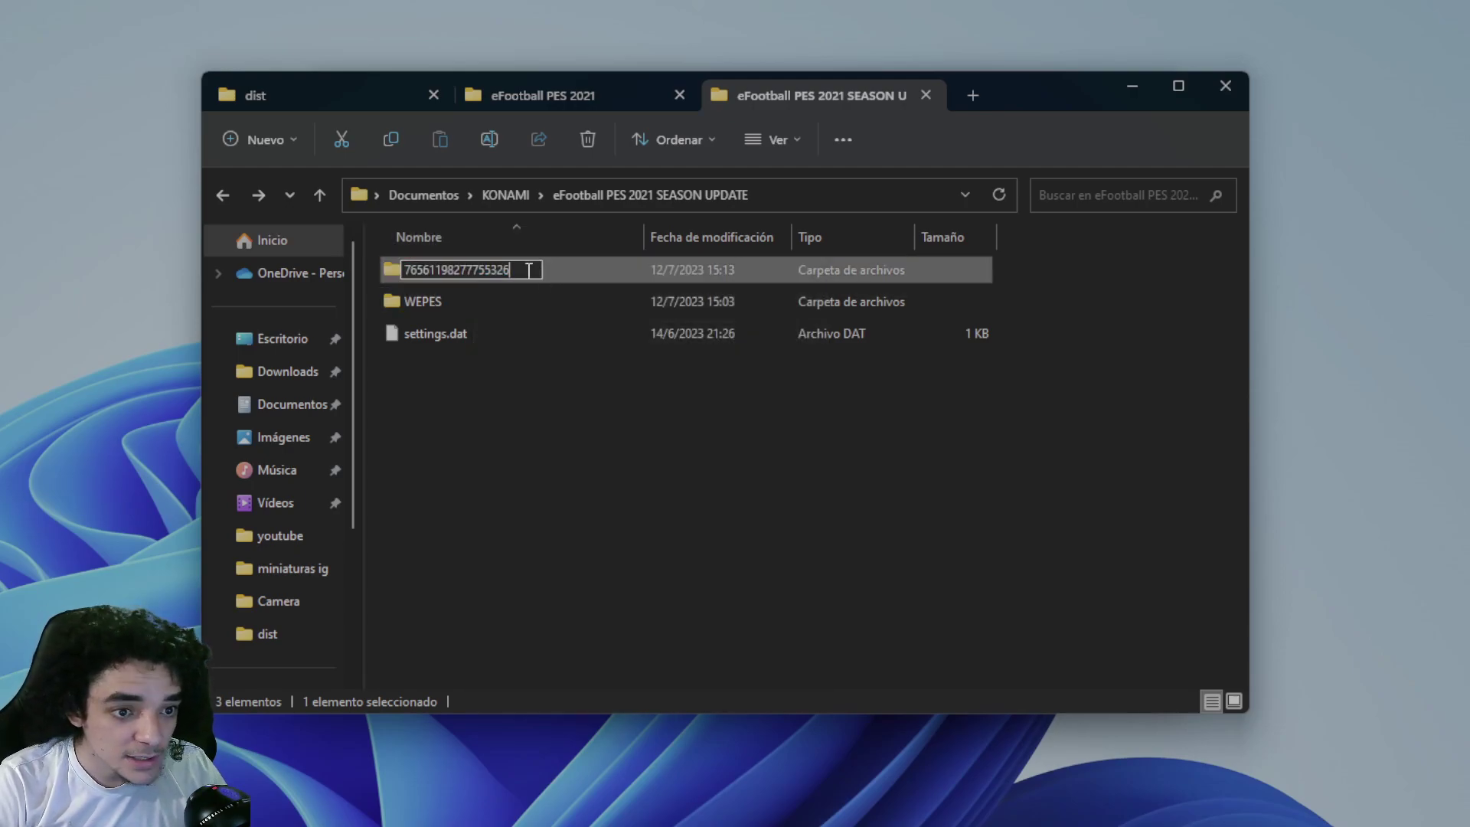
text(_)
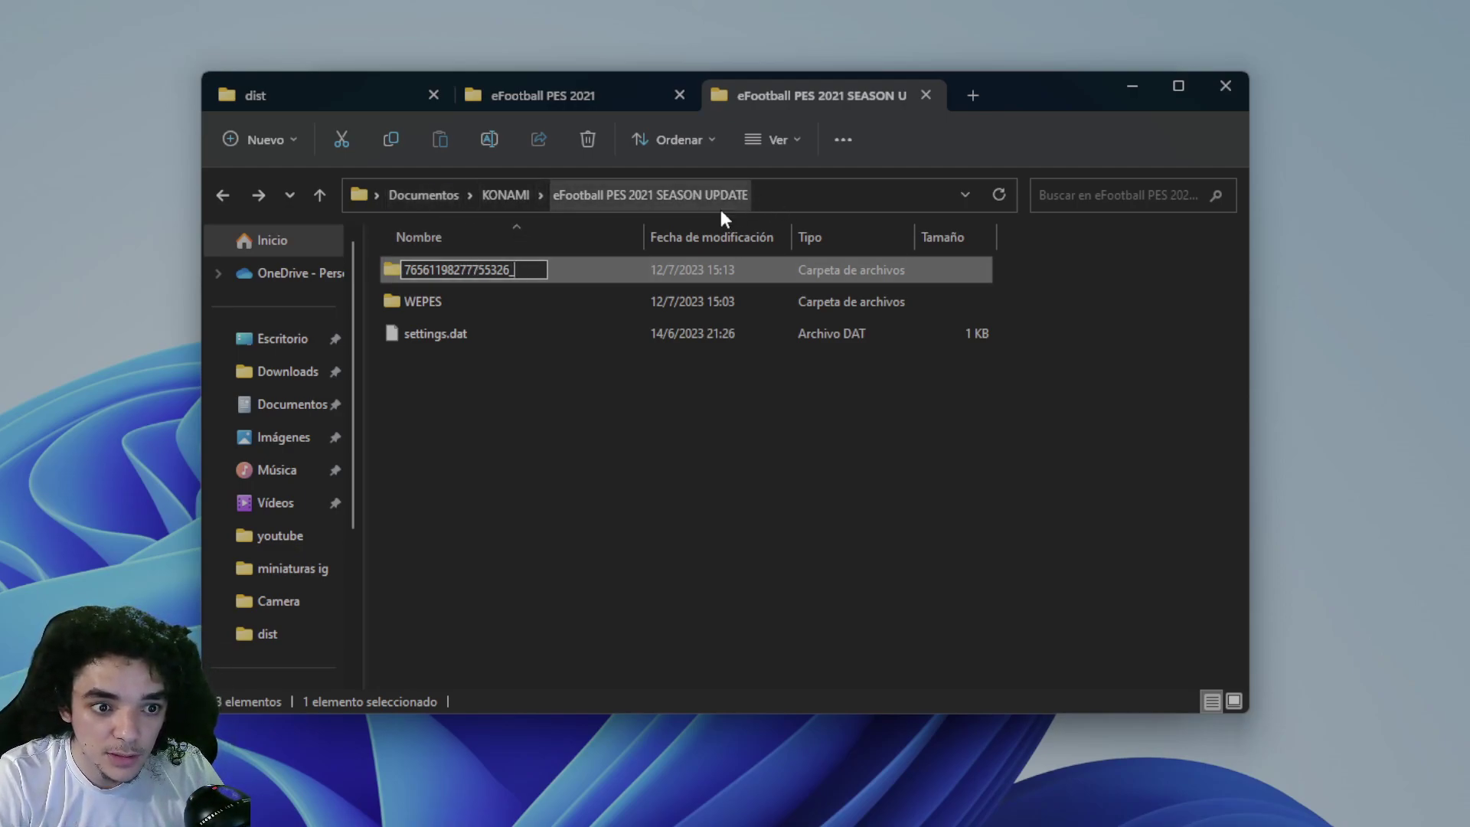
text(sider)
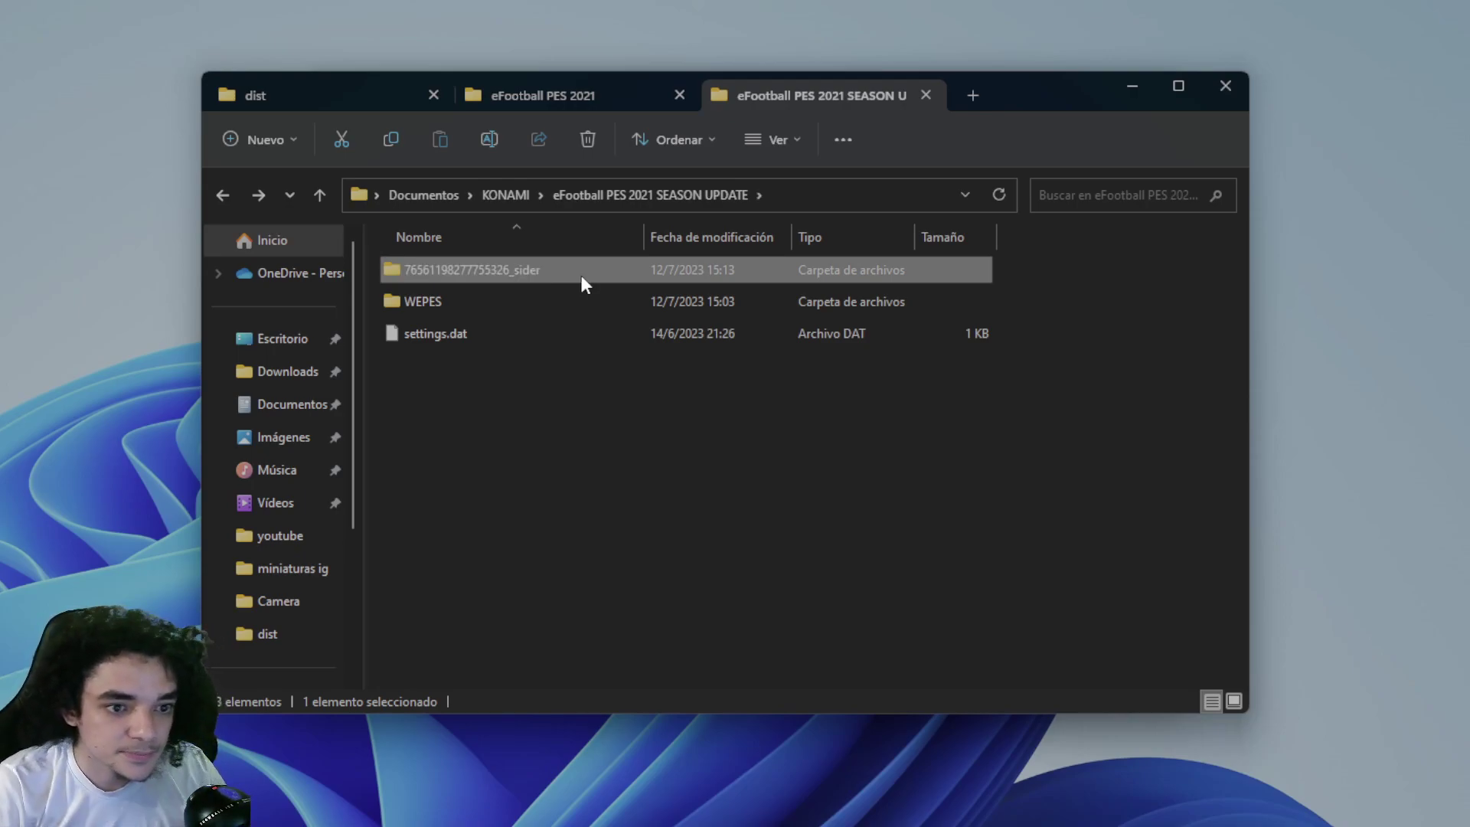
click(696, 404)
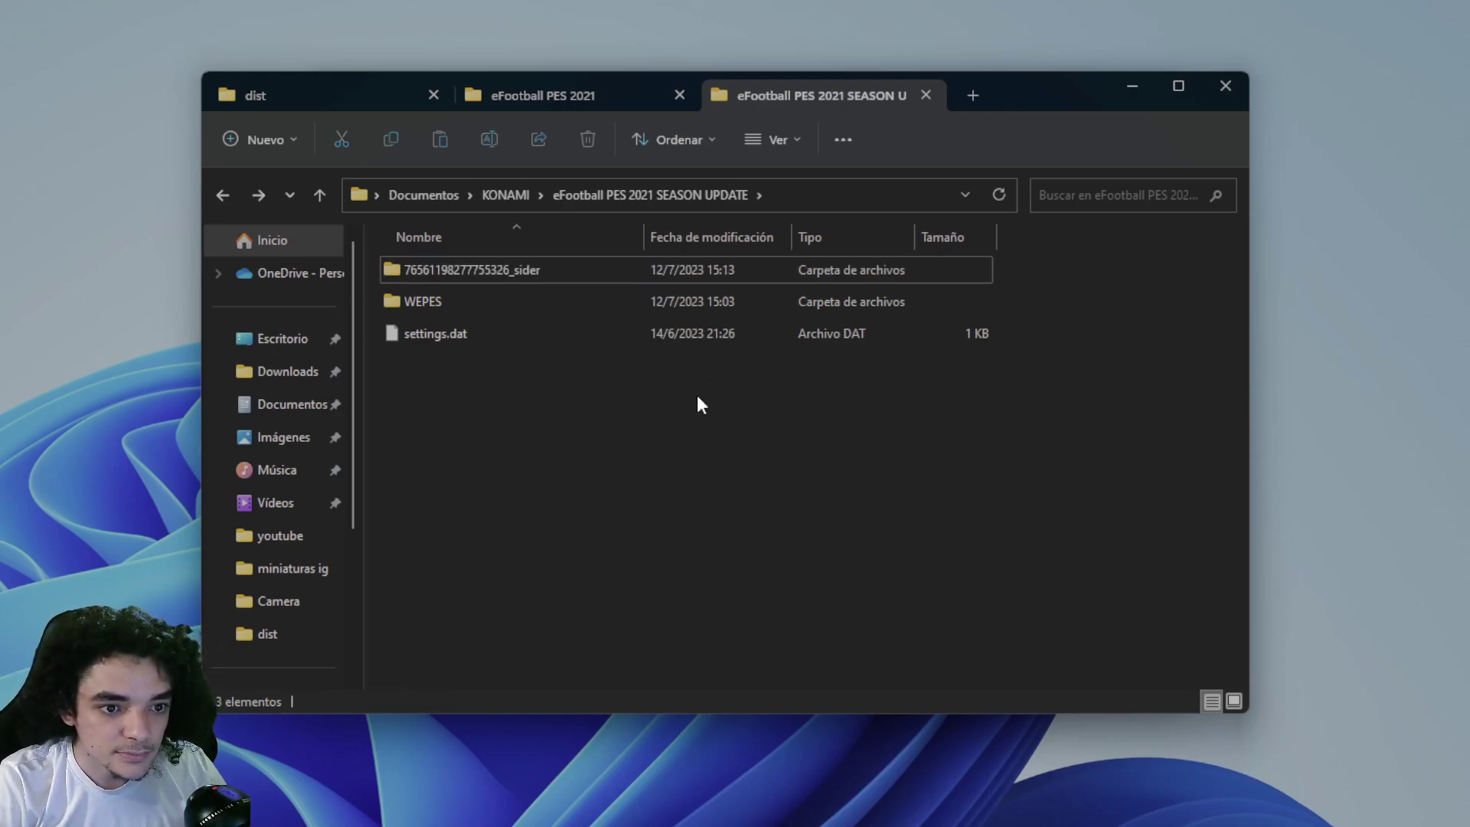
Step: Rename the download_vanilla folder in the eFootball PES 2021 installation folder back to download
click(594, 95)
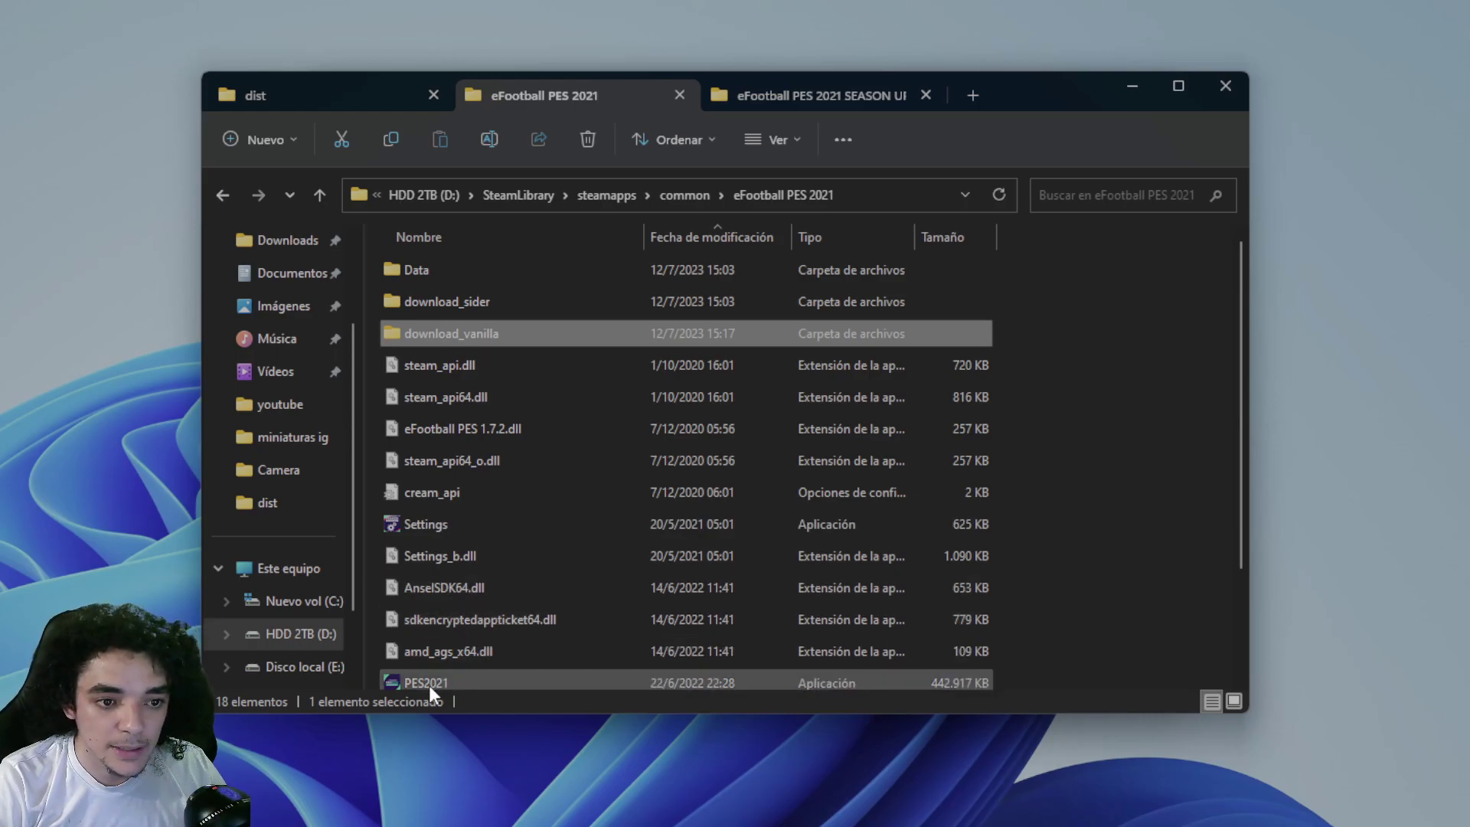
mouse_move(429, 686)
click(772, 96)
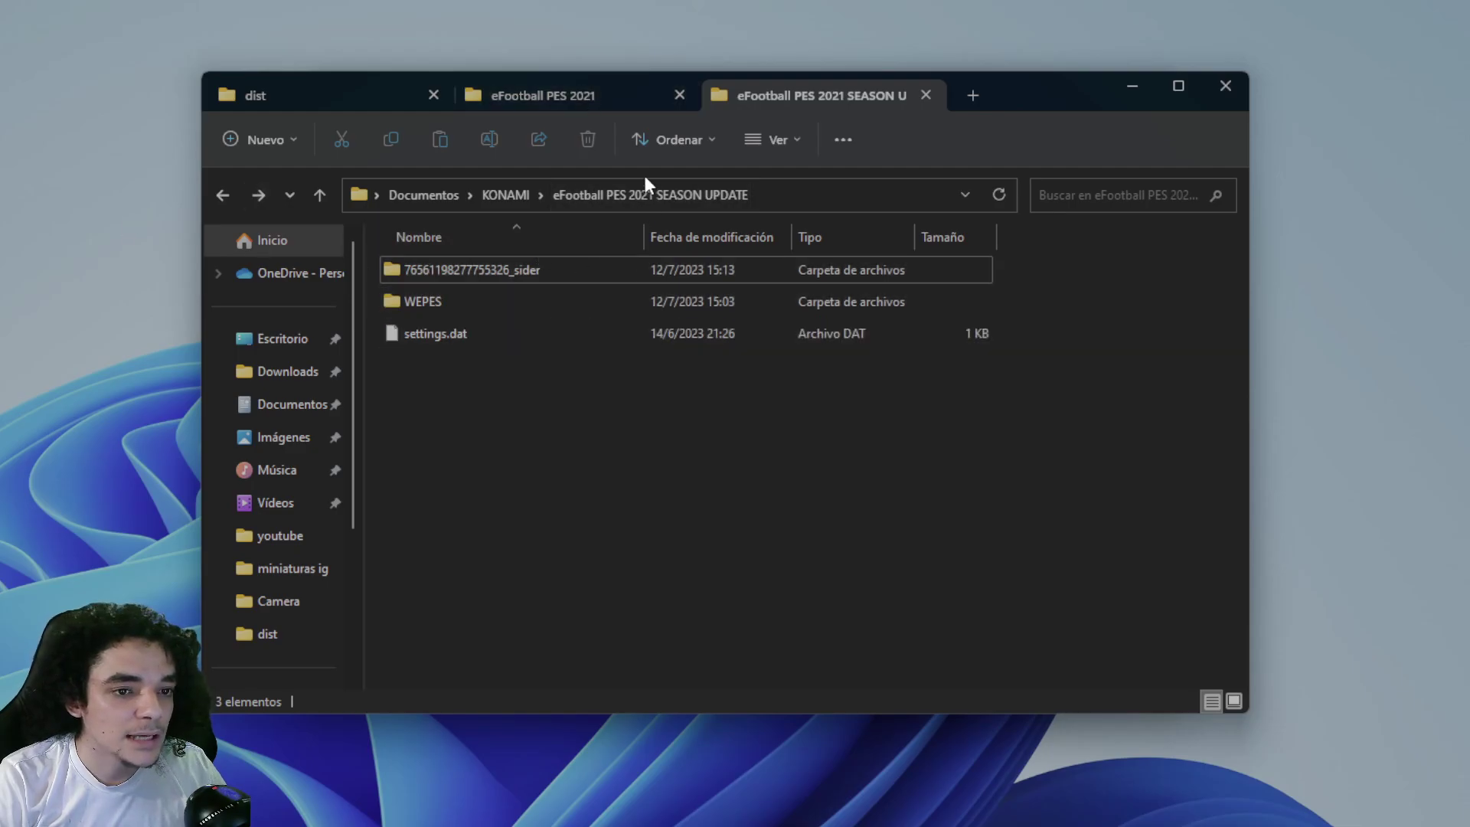
click(585, 97)
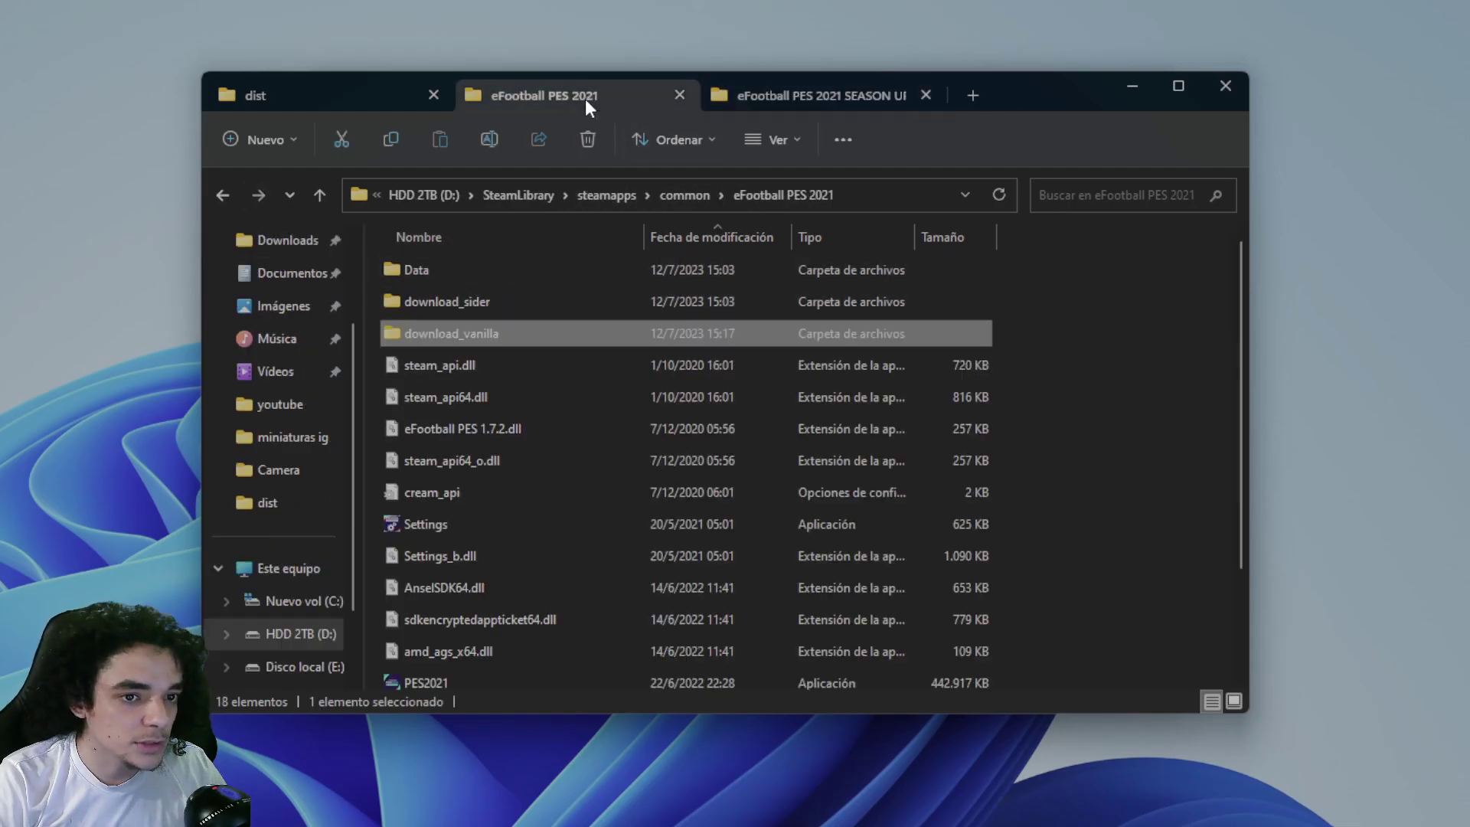
right_click(457, 334)
click(559, 357)
drag(512, 334, 461, 341)
key(BackSpace)
key(Return)
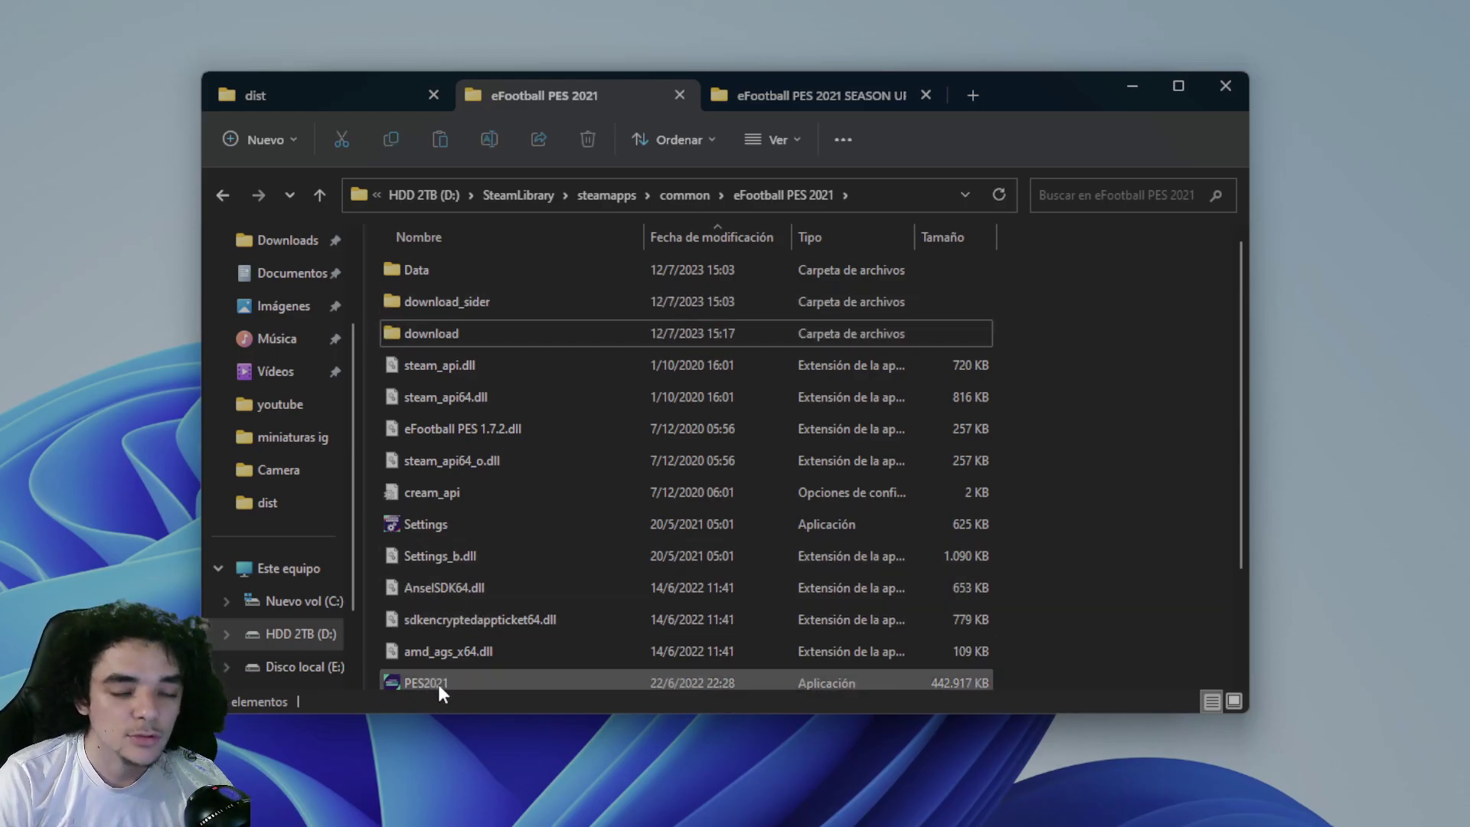
mouse_move(559, 580)
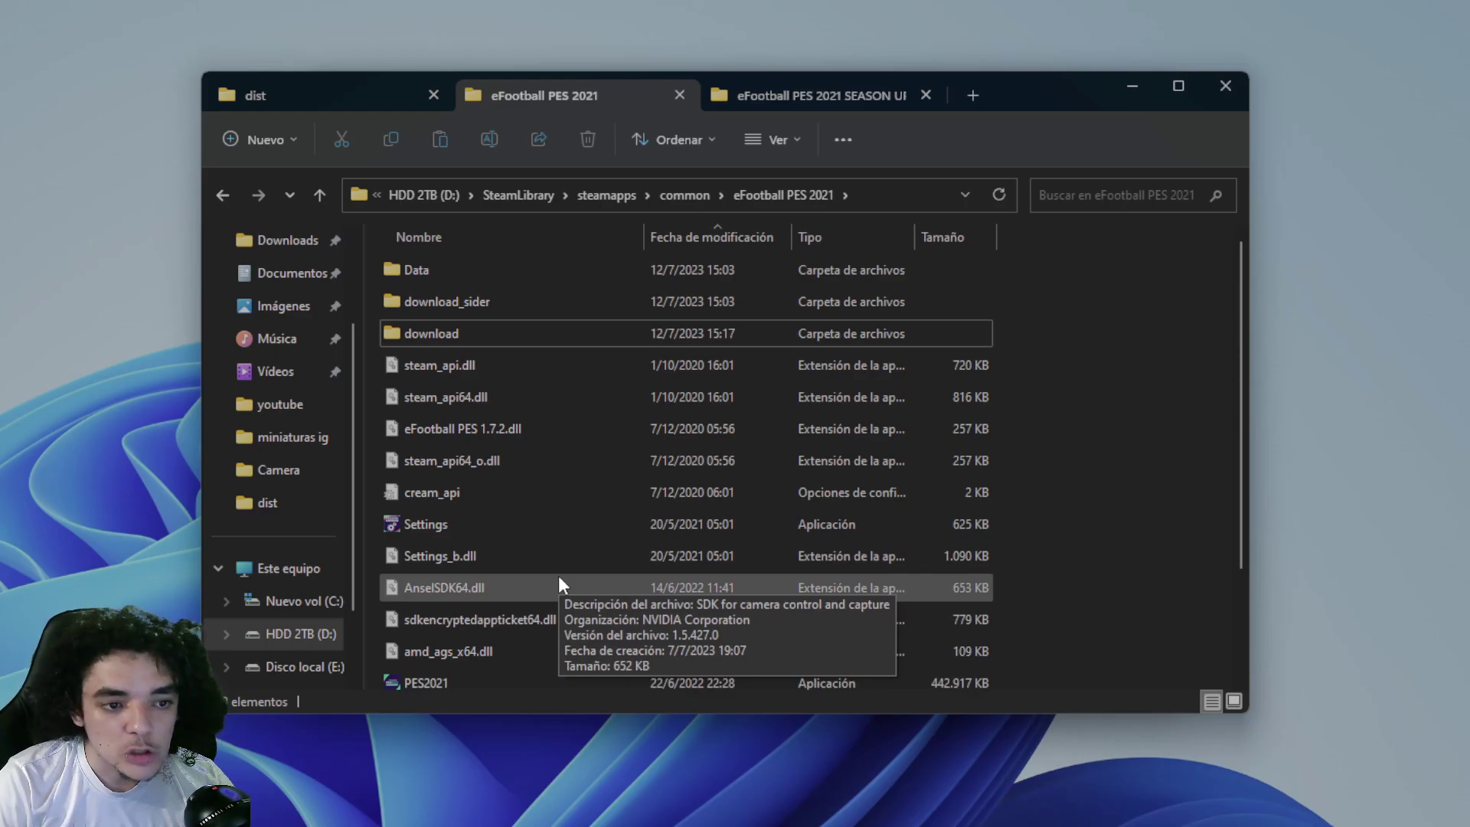
Step: Add a copy of the _sider user save folder, named without the suffix, in the eFootball PES 2021 SEASON UPDATE folder
click(810, 98)
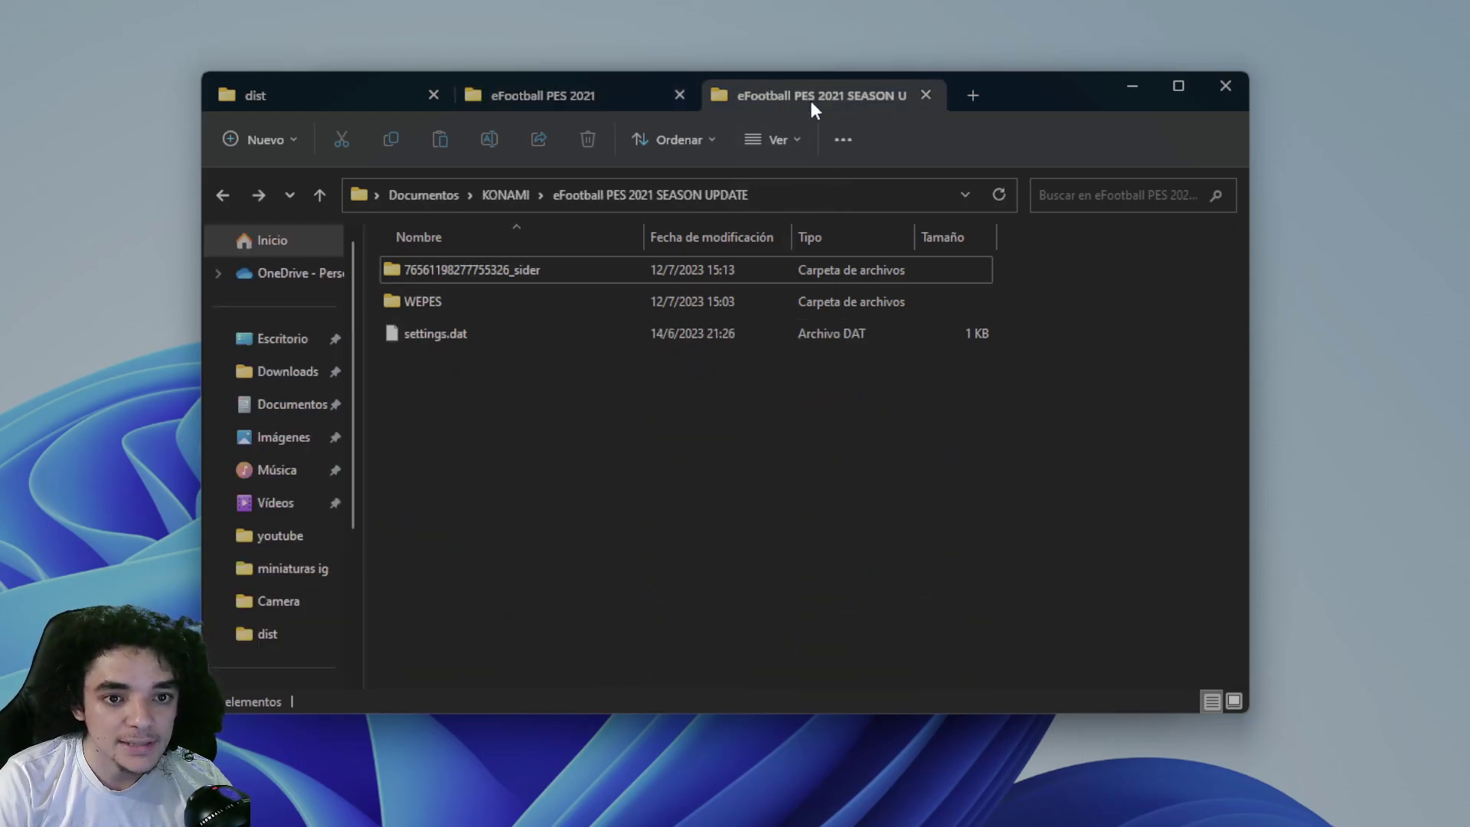
right_click(497, 265)
click(567, 291)
right_click(505, 463)
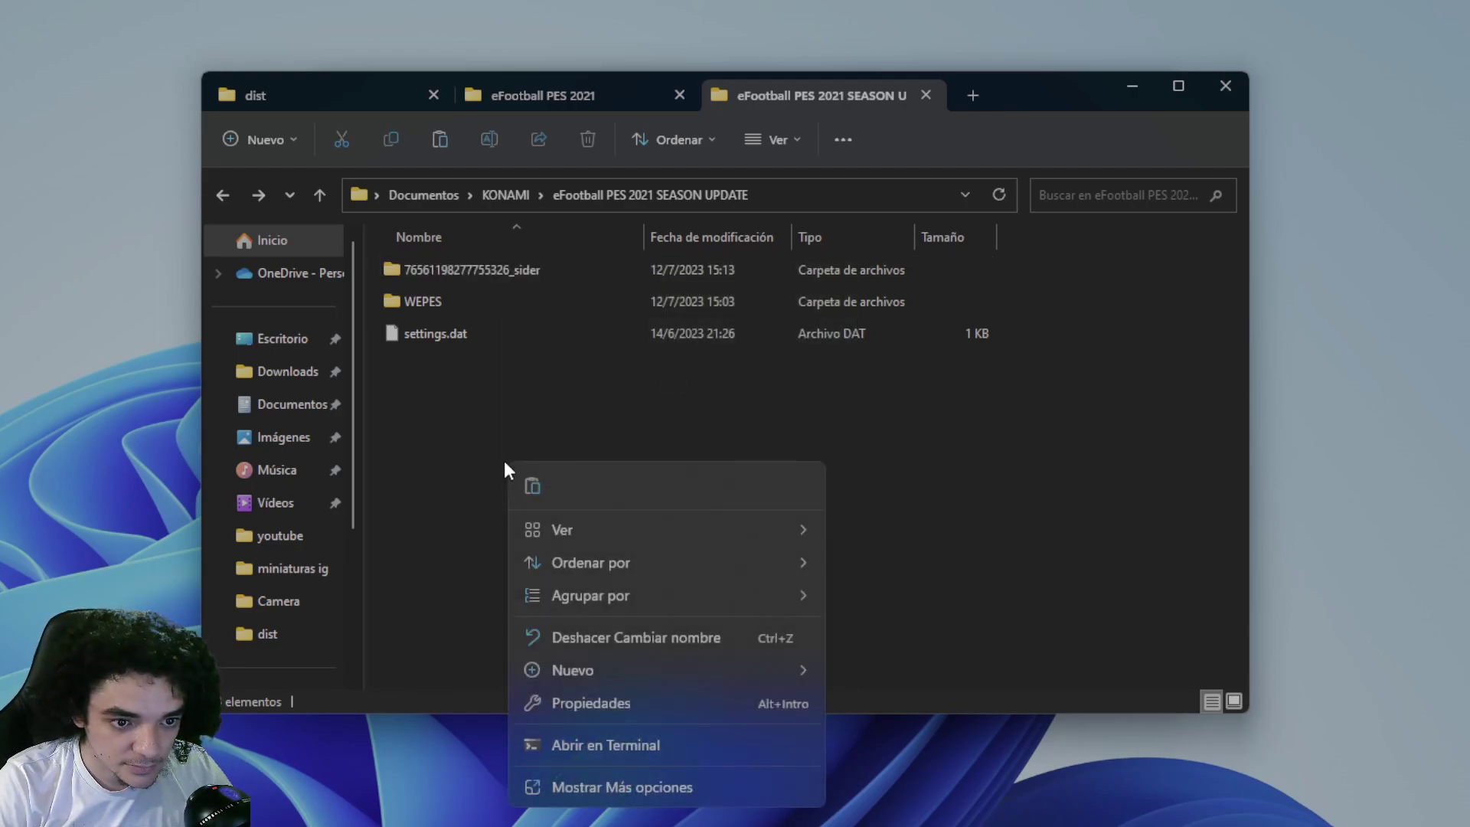
key(Escape)
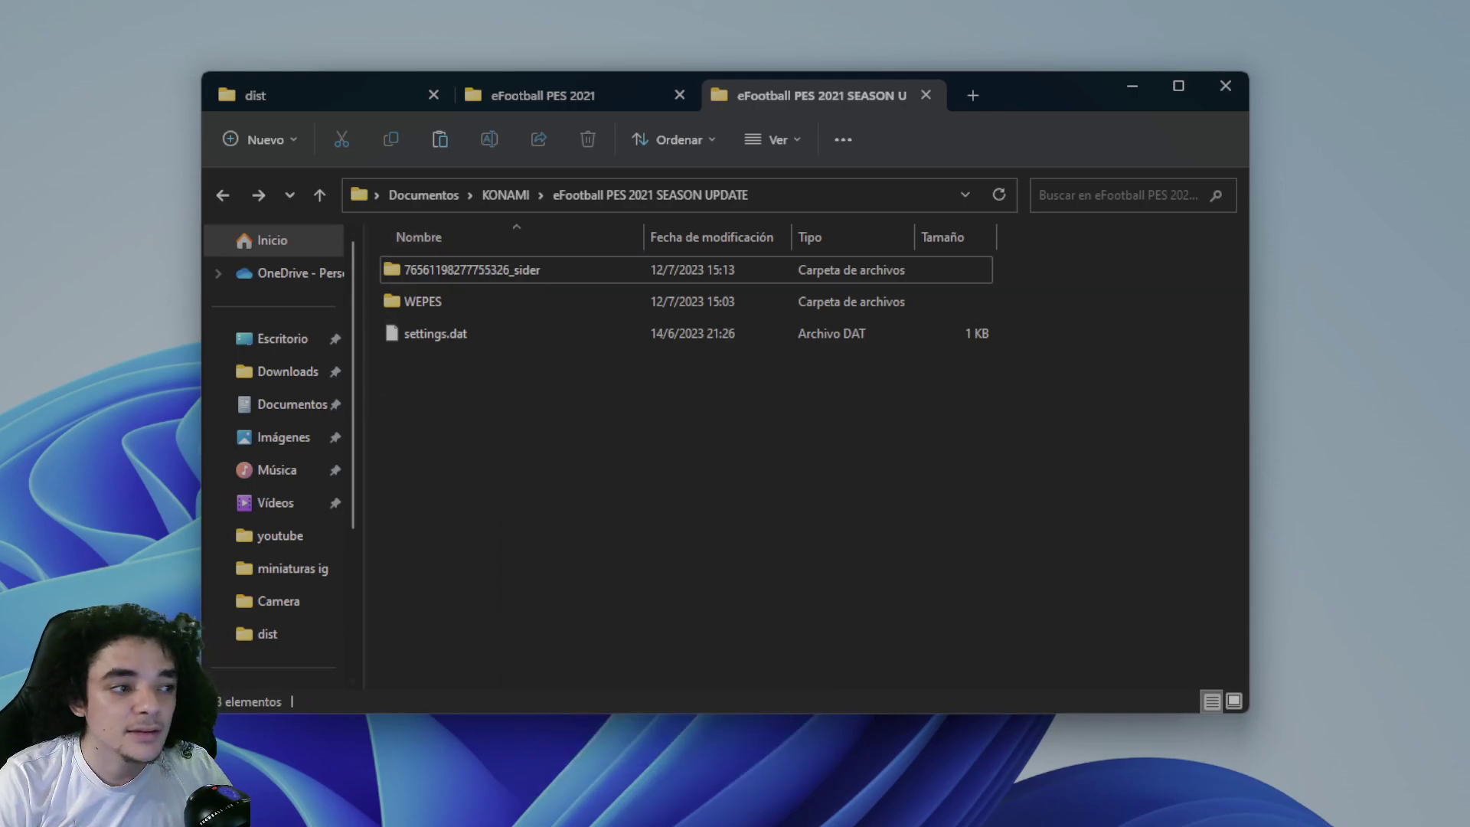
key(ctrl+v)
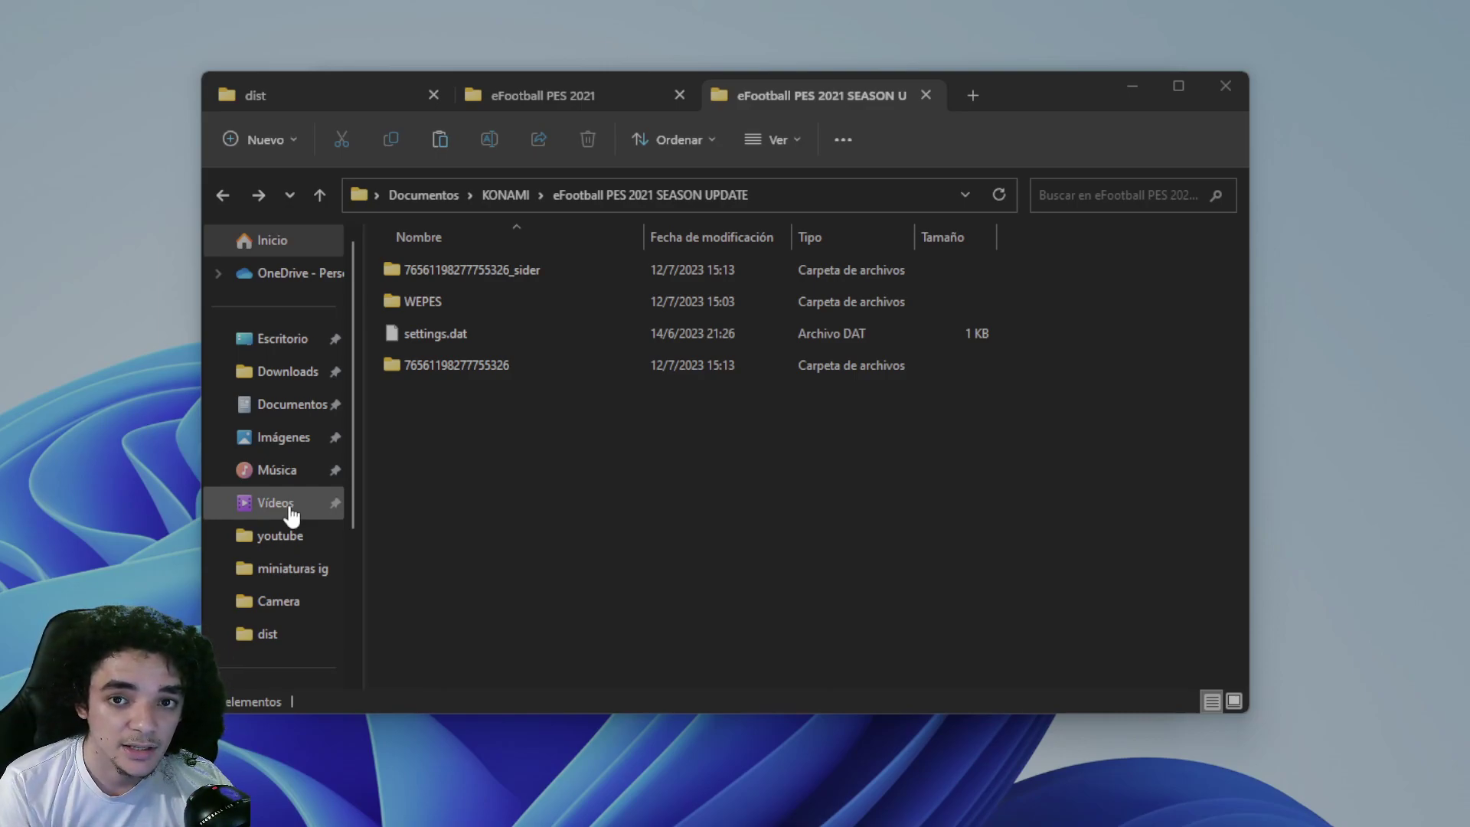
Step: Append _vanilla to the name of the unsuffixed user save folder in the eFootball PES 2021 SEASON UPDATE folder
click(490, 364)
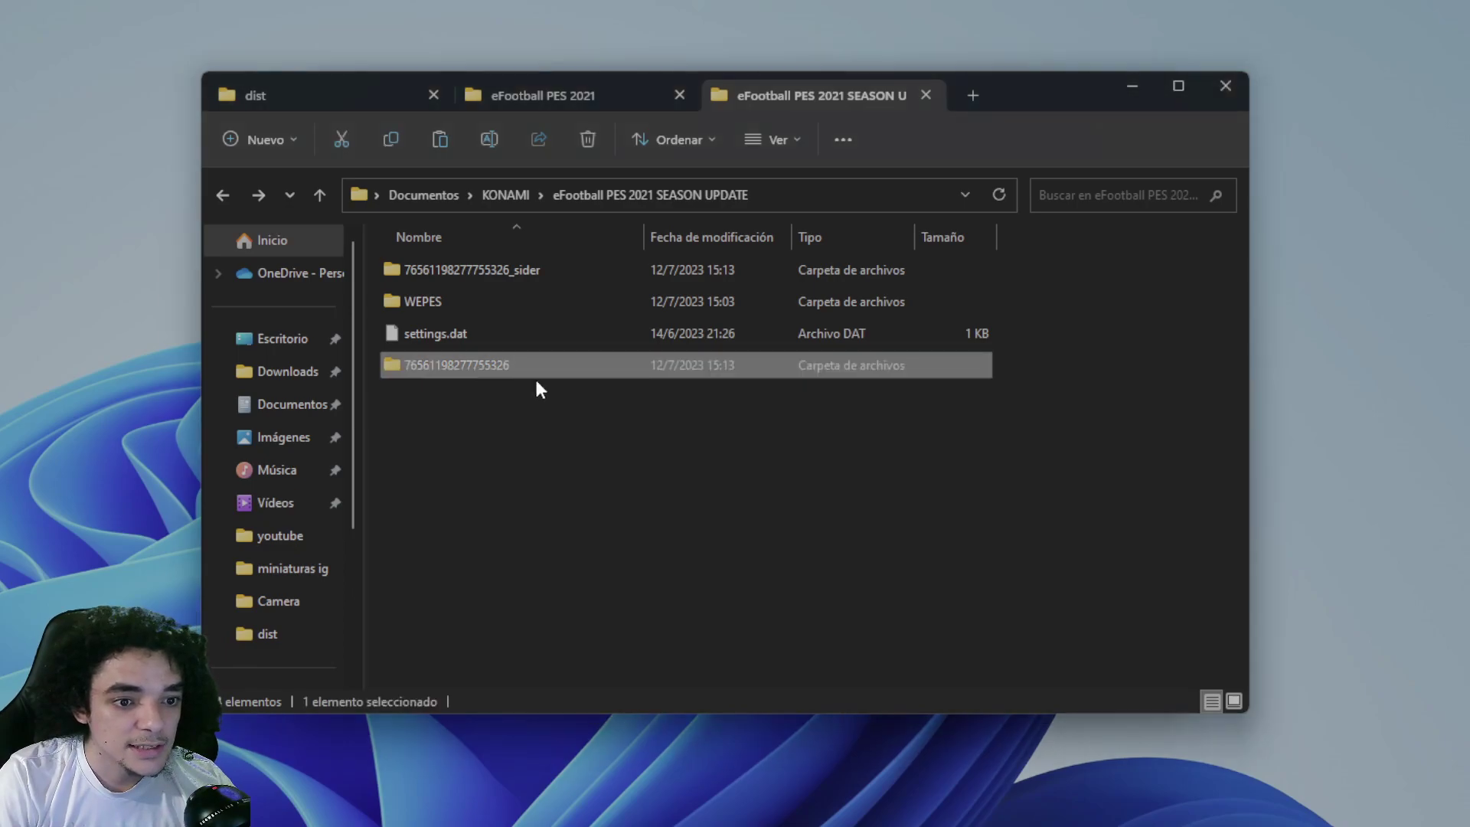
click(441, 371)
click(434, 423)
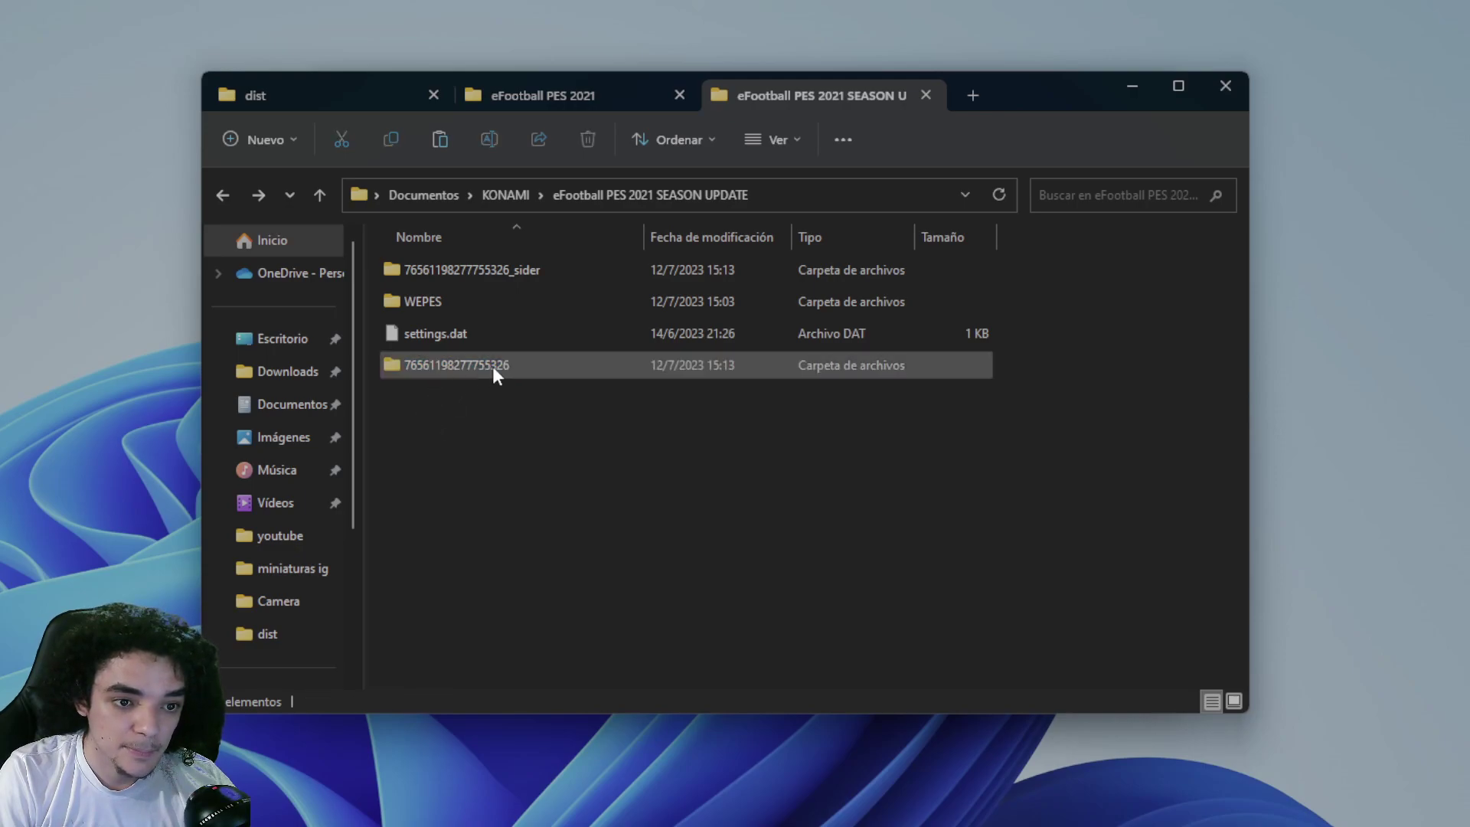
right_click(483, 372)
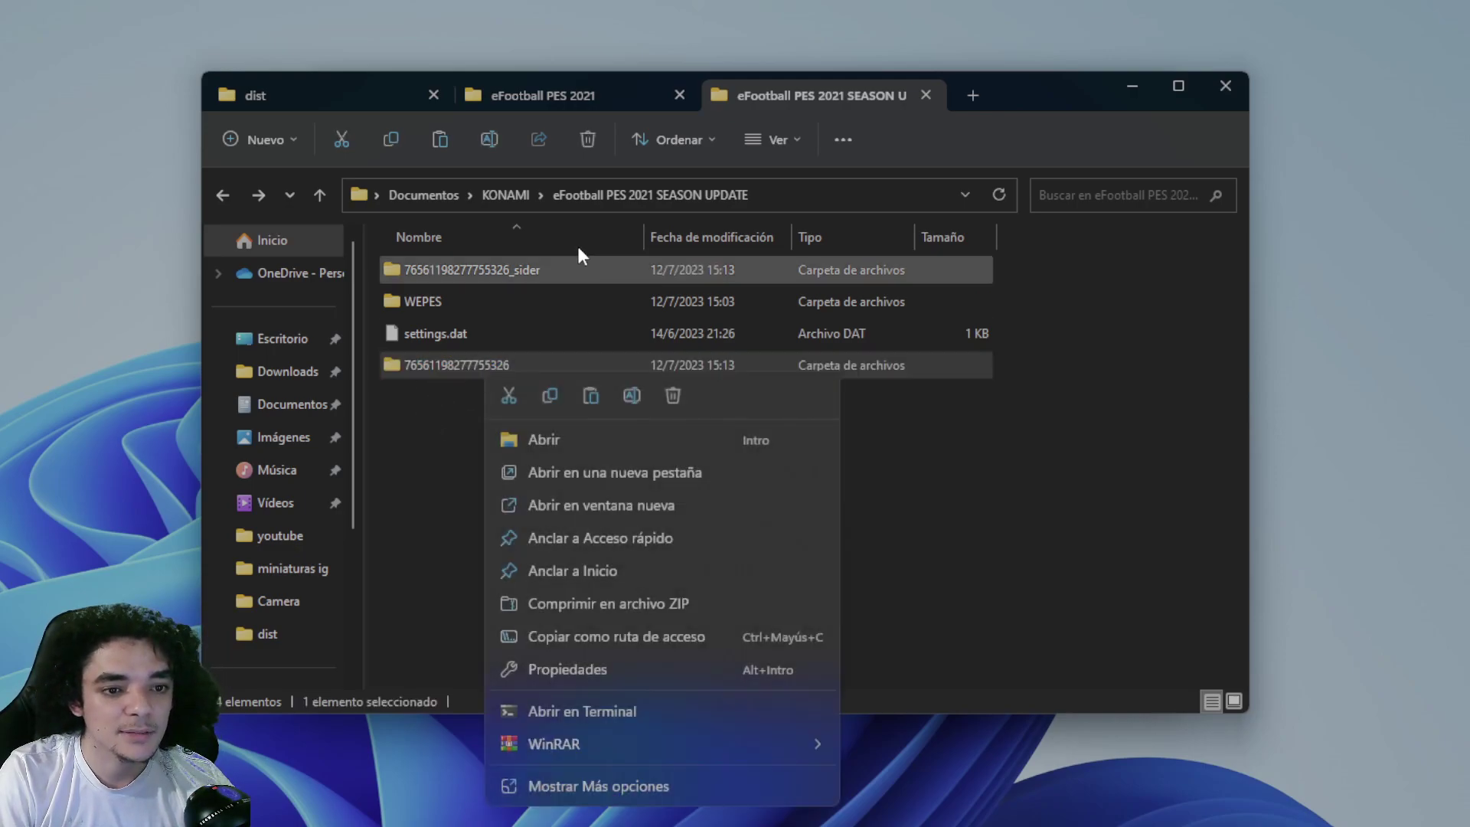
click(623, 409)
click(528, 365)
text(_vanilla)
key(Return)
click(710, 474)
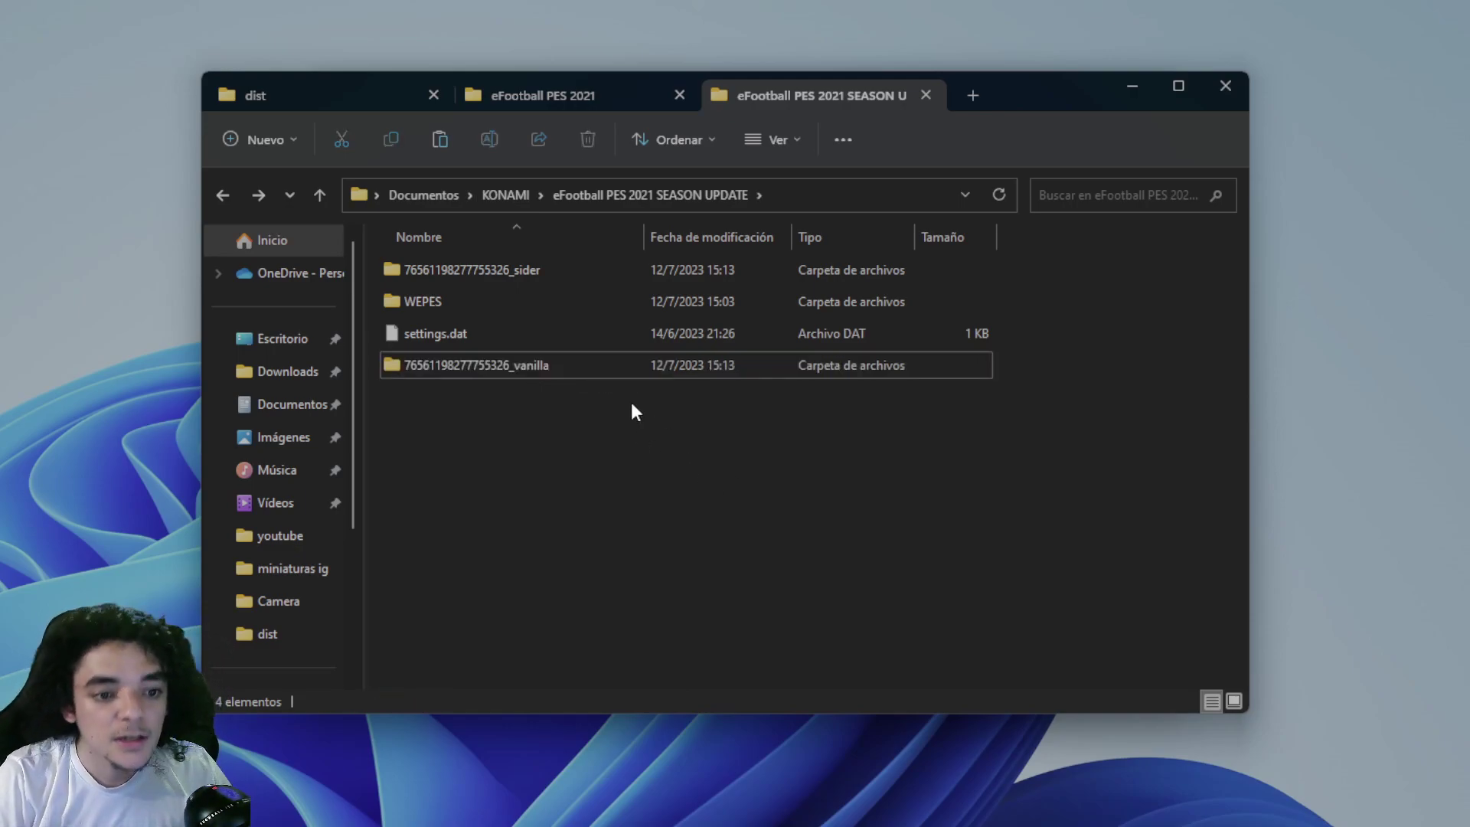
Step: Rename the download folder in the eFootball PES 2021 installation folder as download_vanilla
click(605, 95)
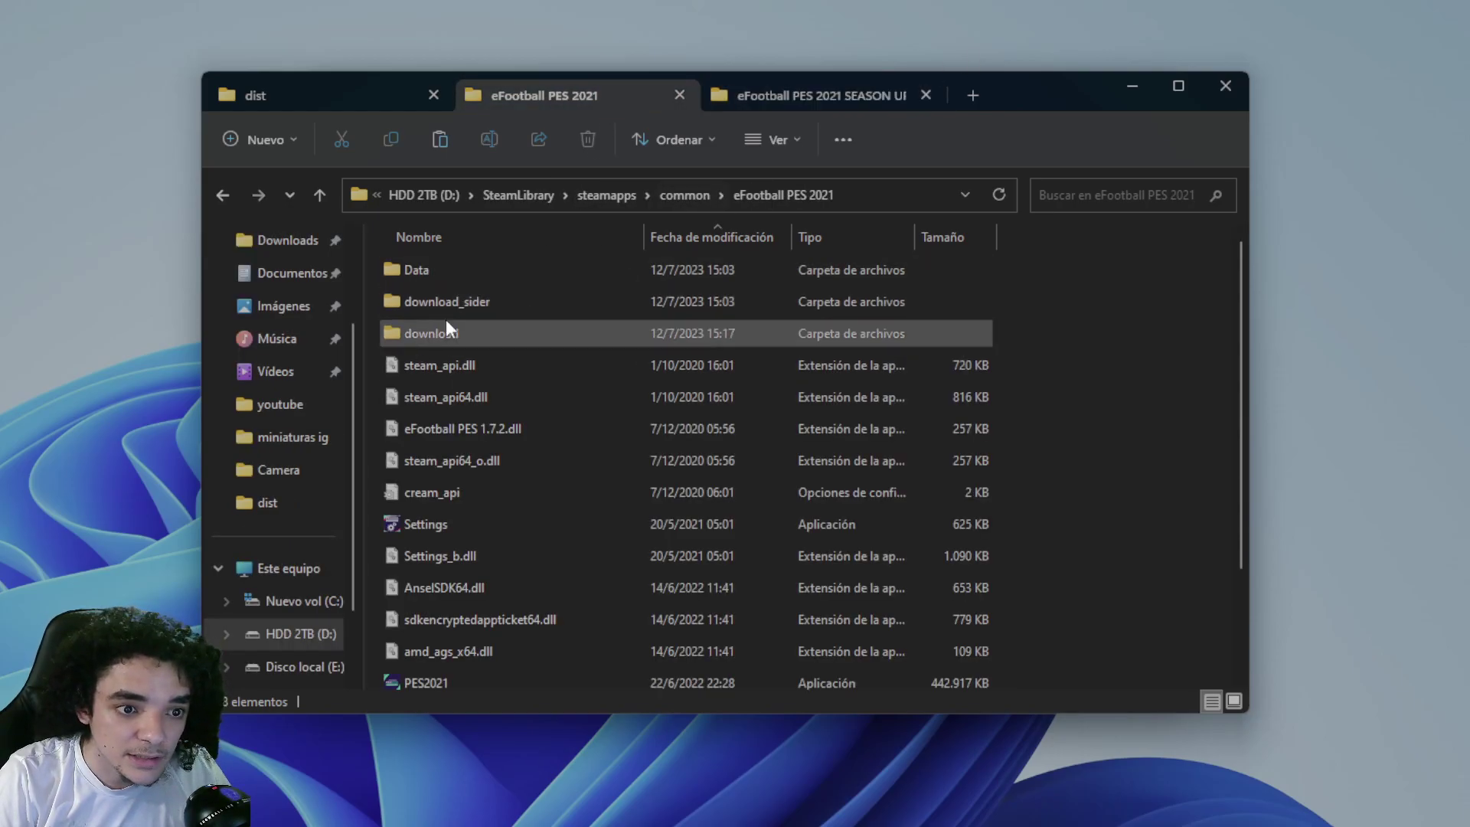
right_click(439, 321)
right_click(420, 335)
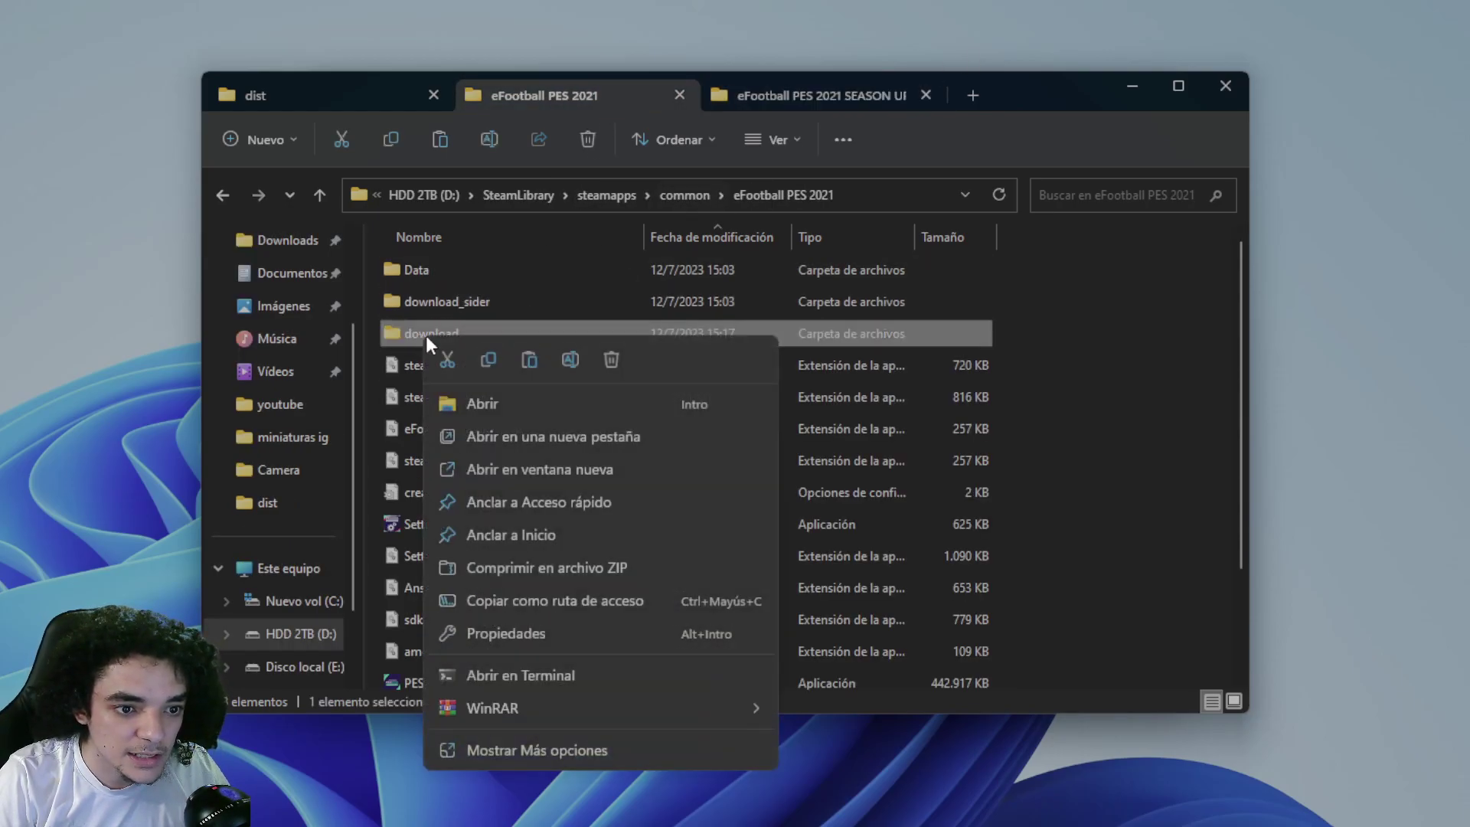
click(570, 360)
click(478, 334)
text(_vanilla)
key(Return)
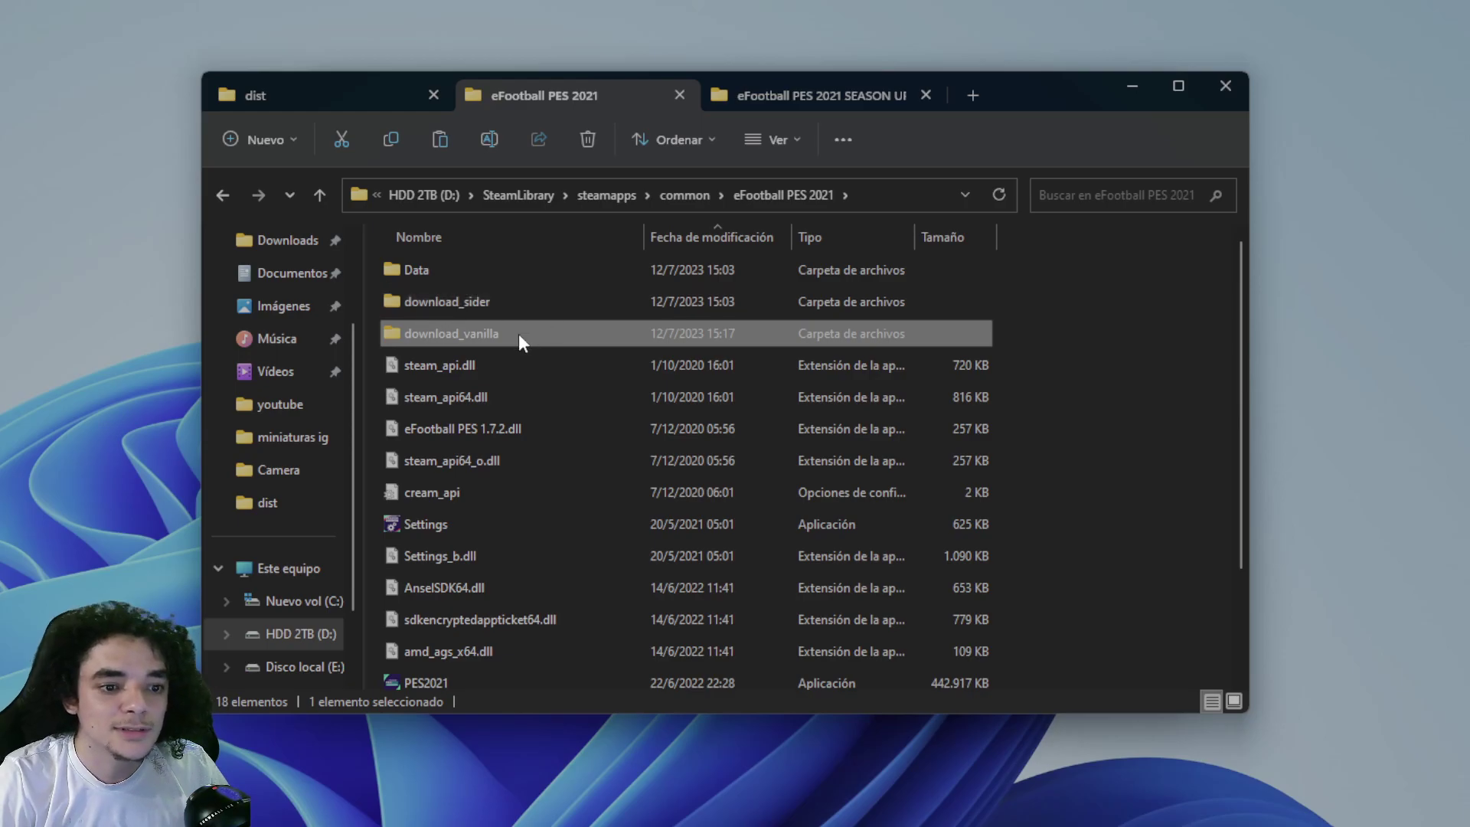
Step: Check the renamed save folders, then open settings_sider_vanilla from the dist folder and examine its name_sv entry
click(821, 88)
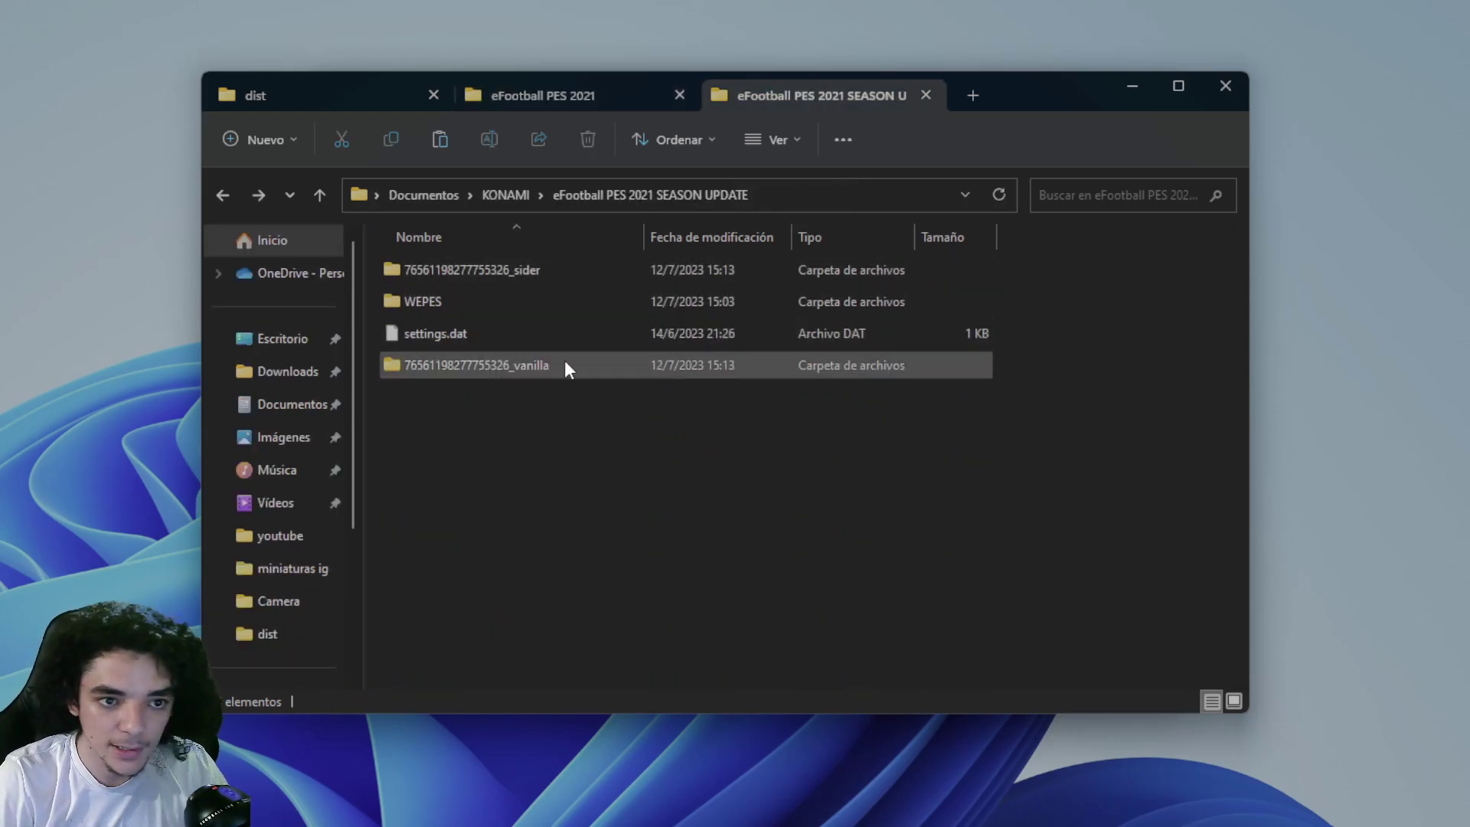
click(374, 92)
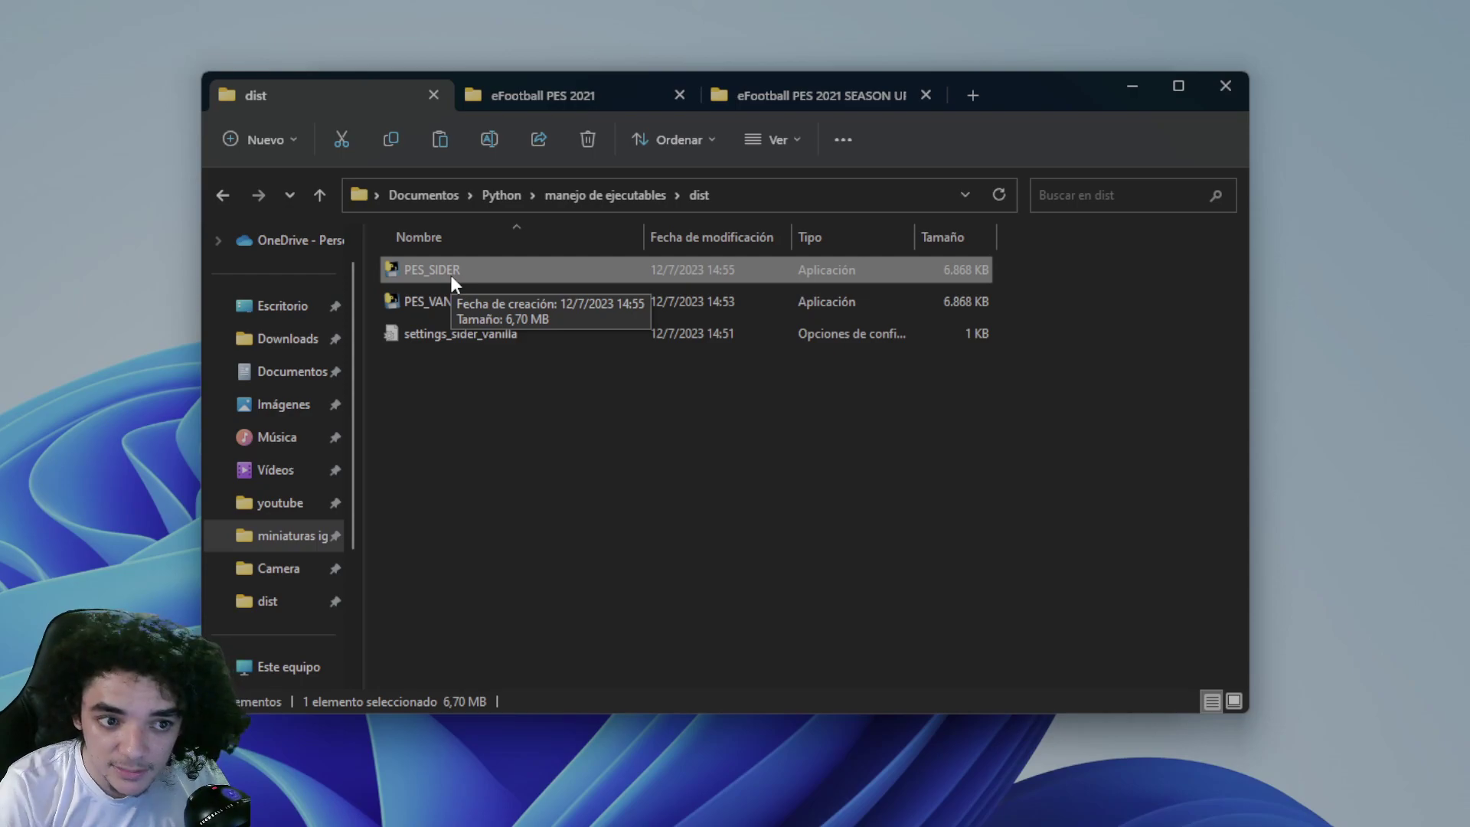
click(423, 303)
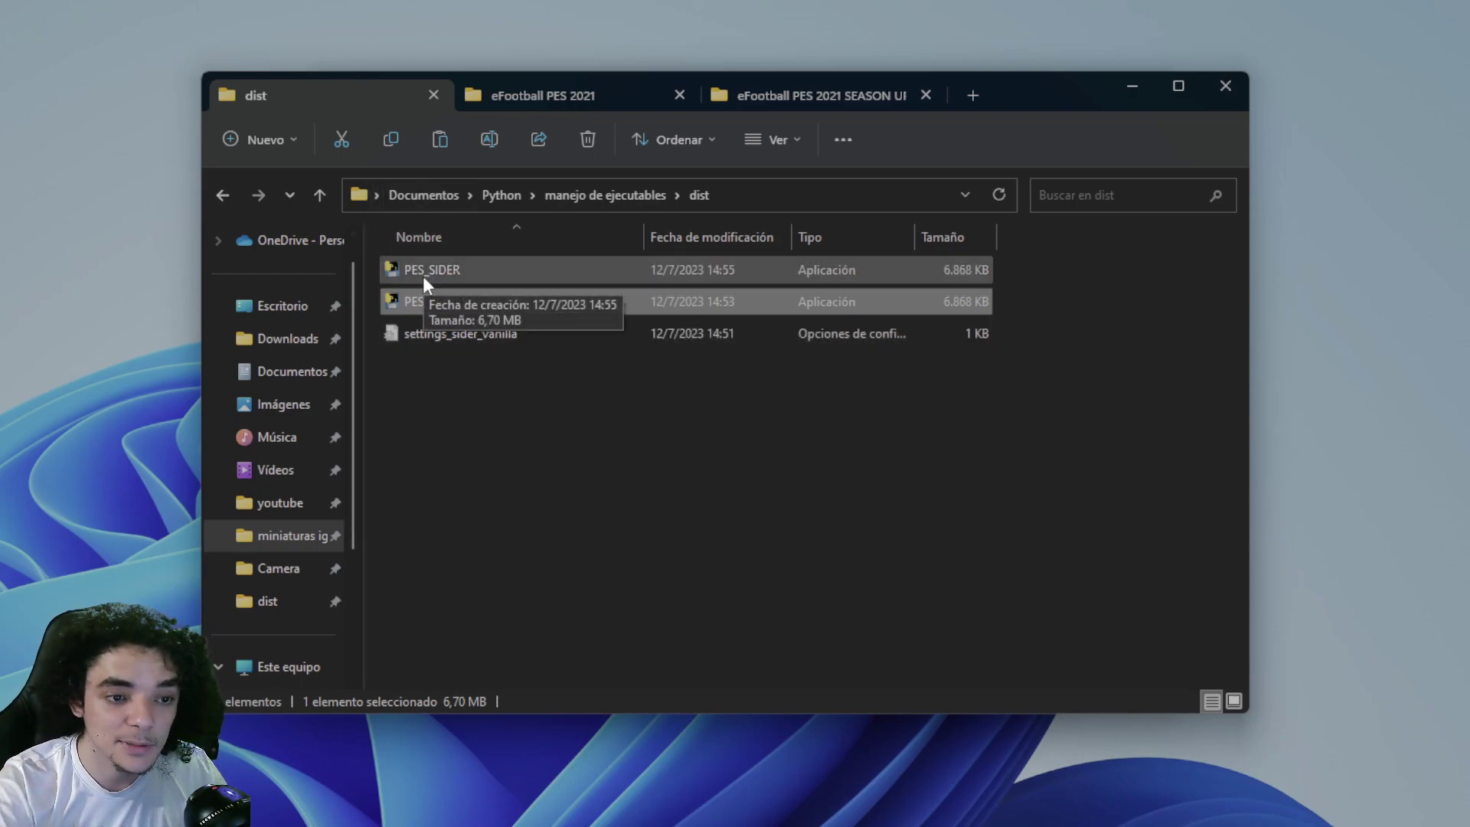
click(441, 385)
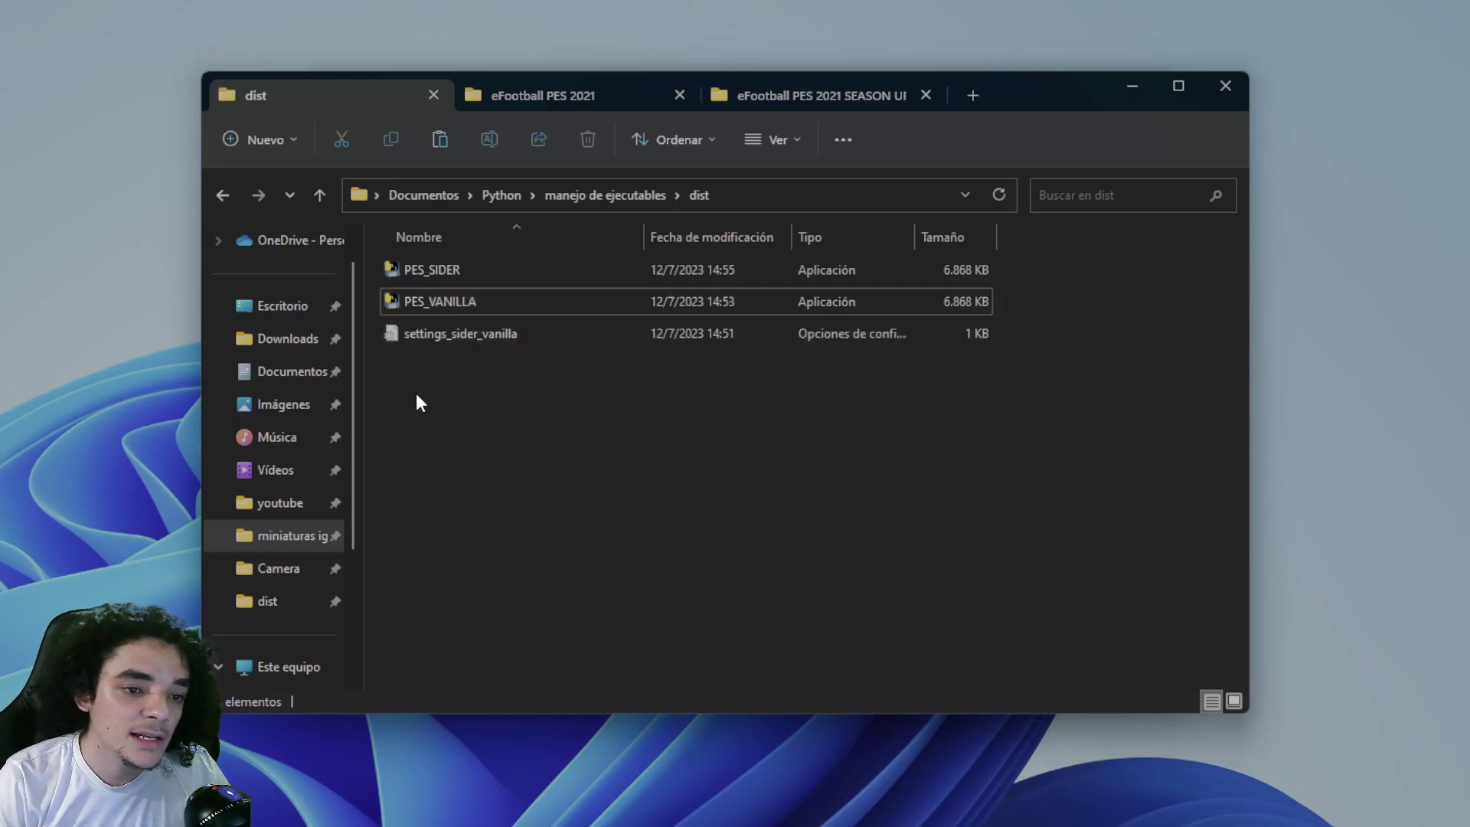
double_click(463, 333)
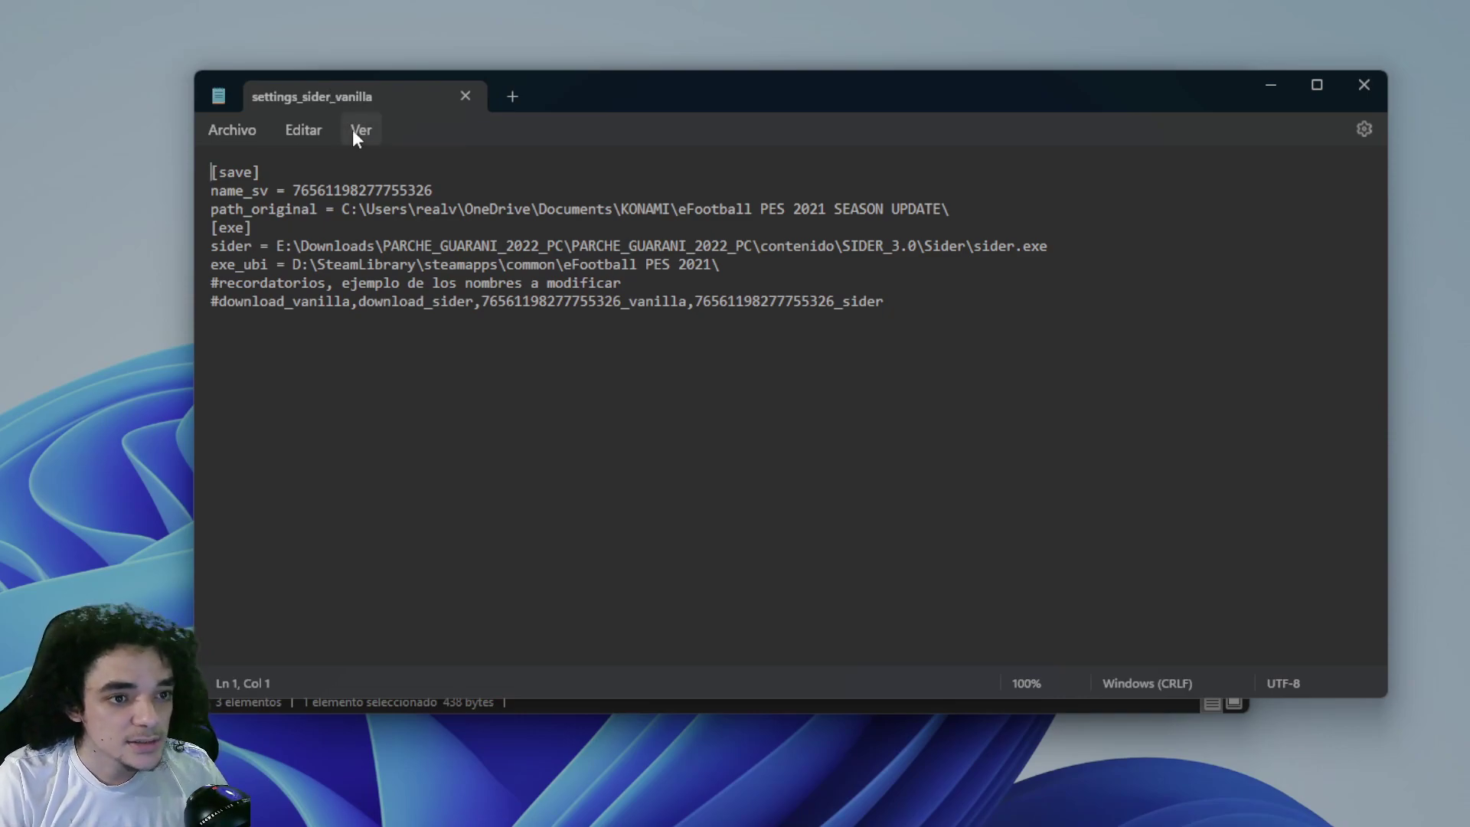
drag(294, 188, 434, 190)
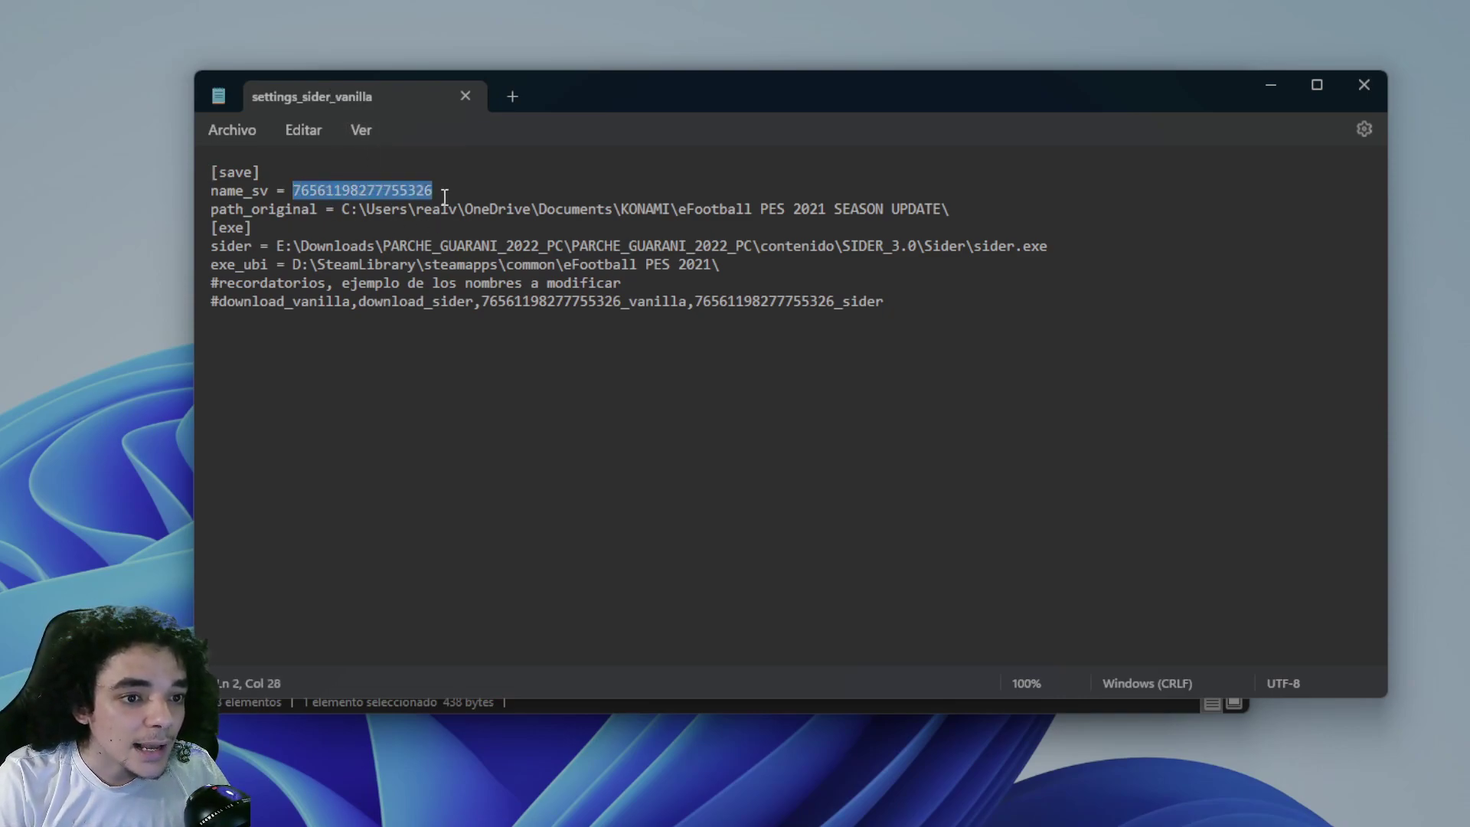
click(1272, 85)
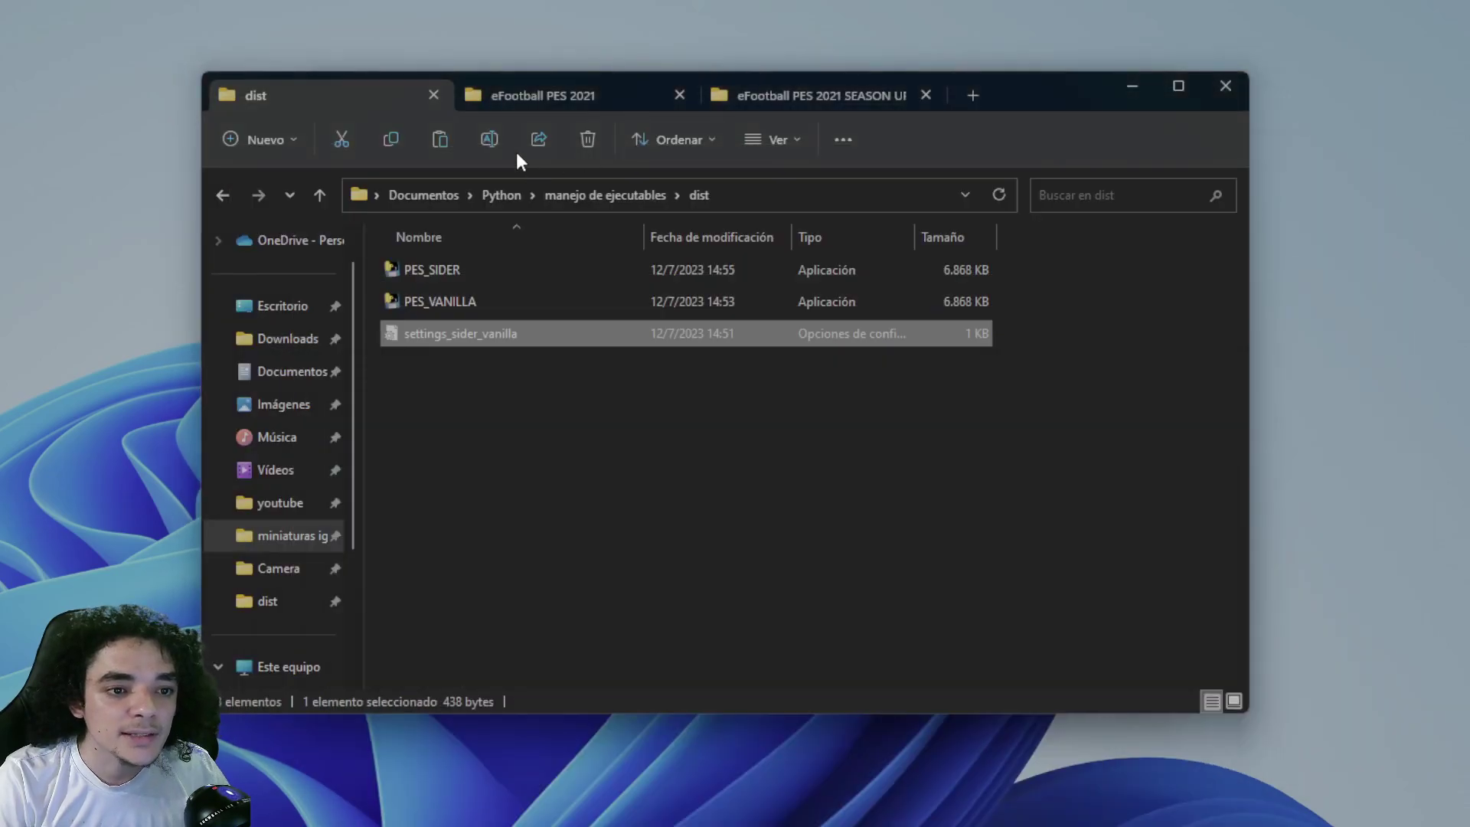
Step: Copy the numeric part of the _sider user save folder's name, leaving out the suffix
click(833, 95)
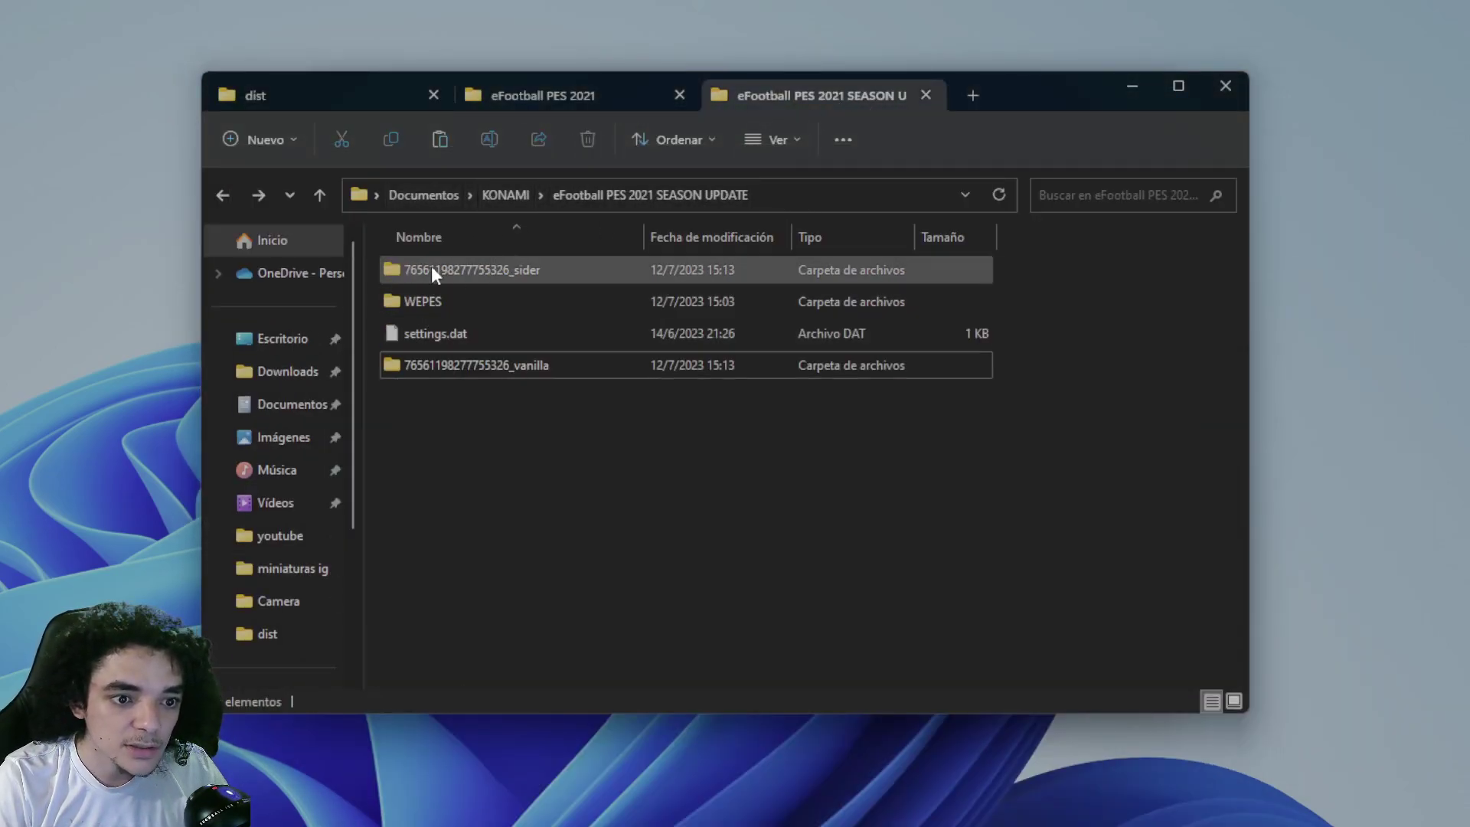
click(503, 273)
right_click(504, 272)
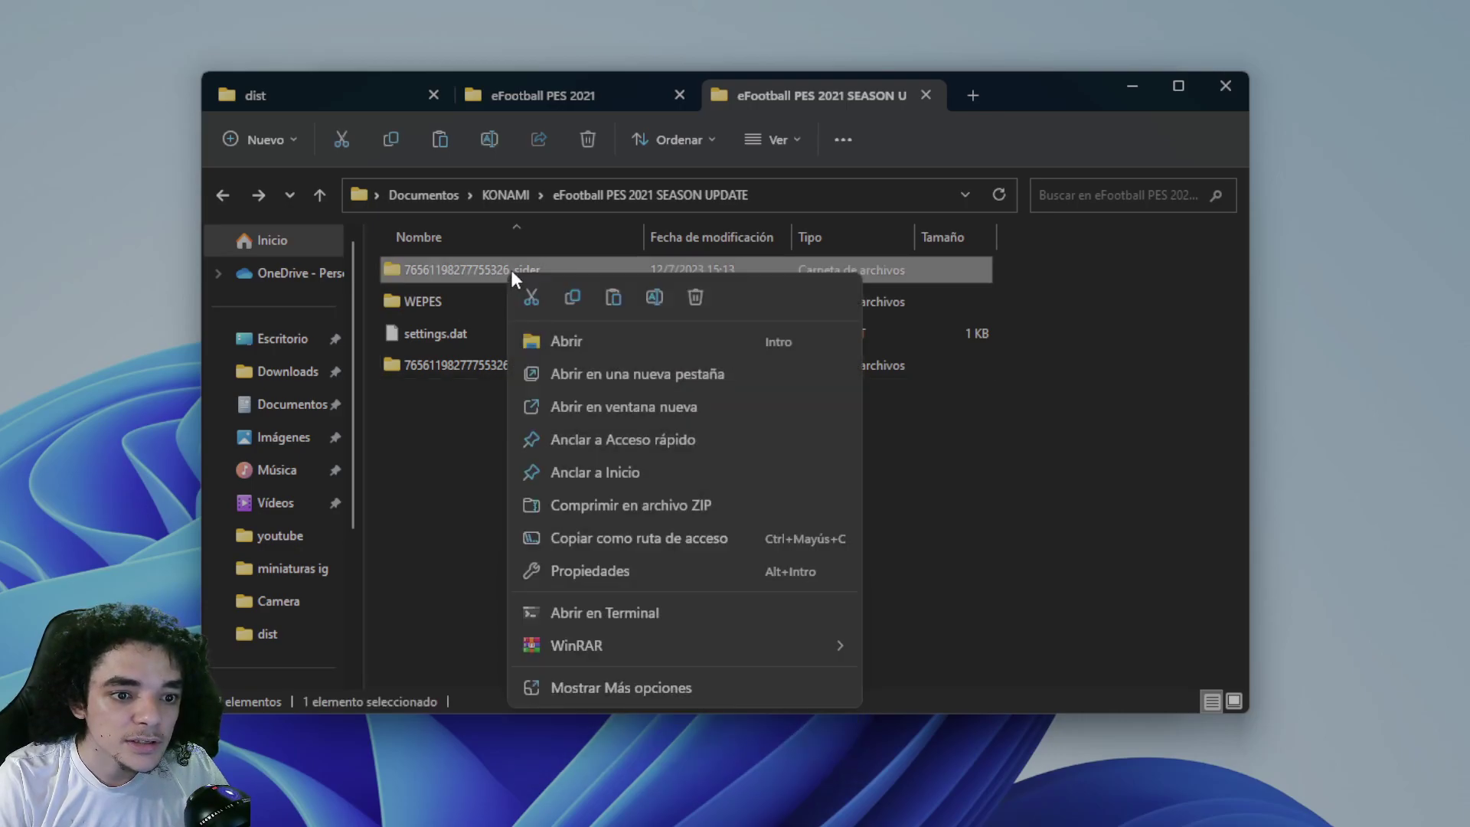
click(653, 297)
drag(510, 269, 394, 269)
key(ctrl+c)
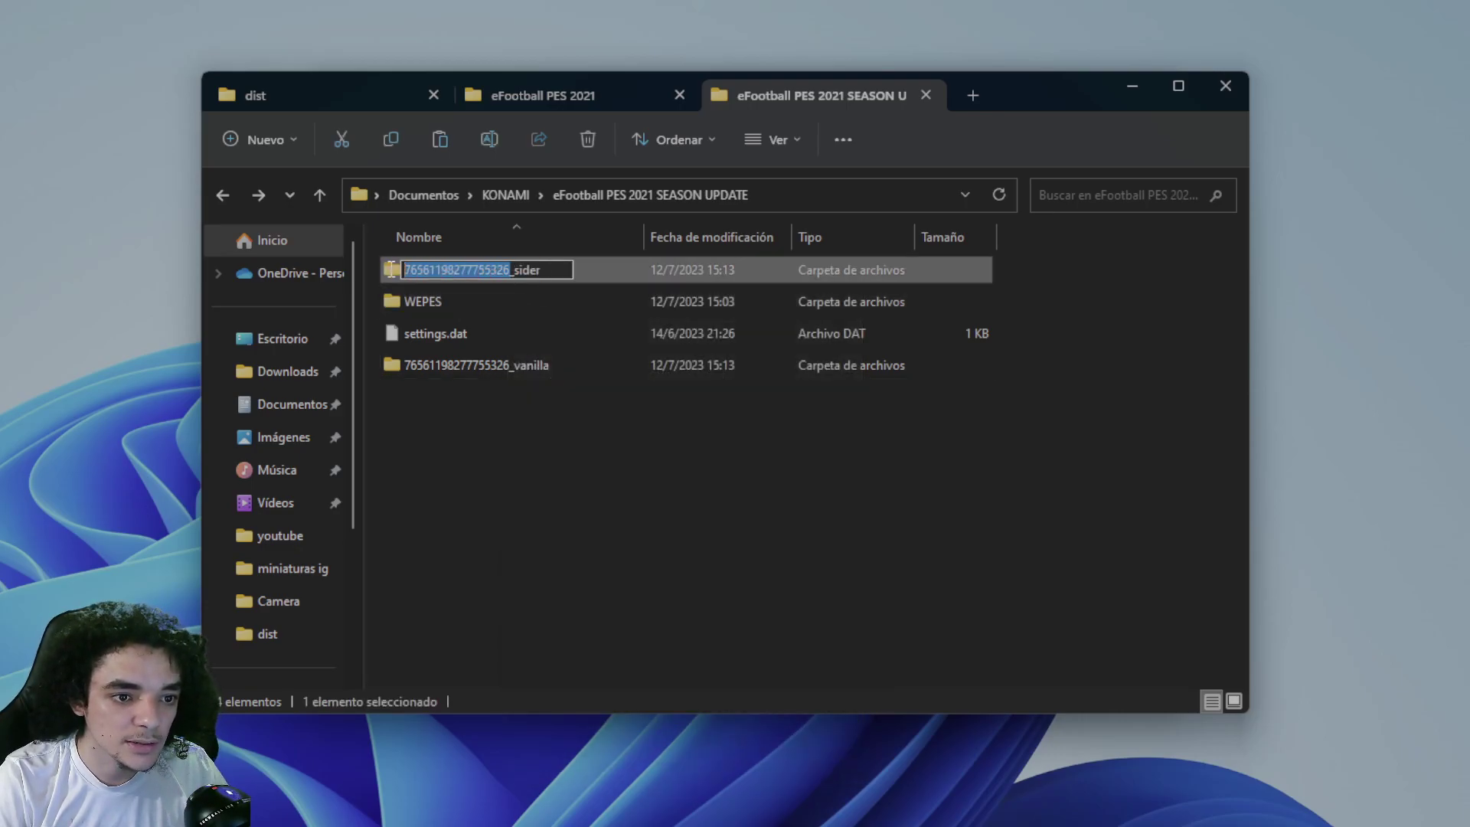
Step: Paste the copied save folder number as the name_sv value in settings_sider_vanilla and highlight the path_original value
click(315, 98)
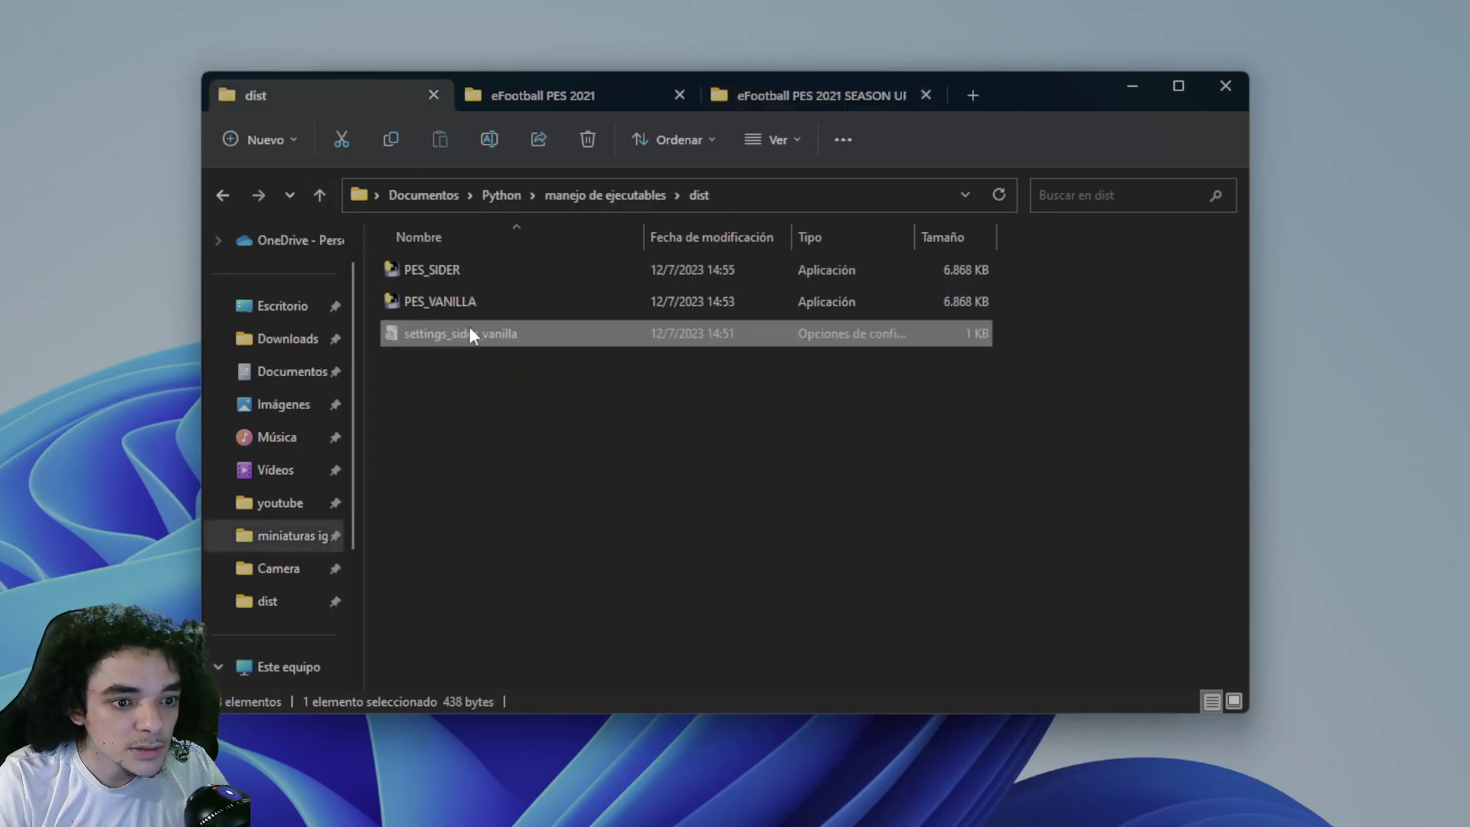
double_click(464, 334)
mouse_move(433, 191)
mouse_down()
mouse_move(252, 192)
mouse_move(452, 209)
mouse_move(433, 191)
mouse_up()
key(ctrl+v)
drag(951, 209, 331, 204)
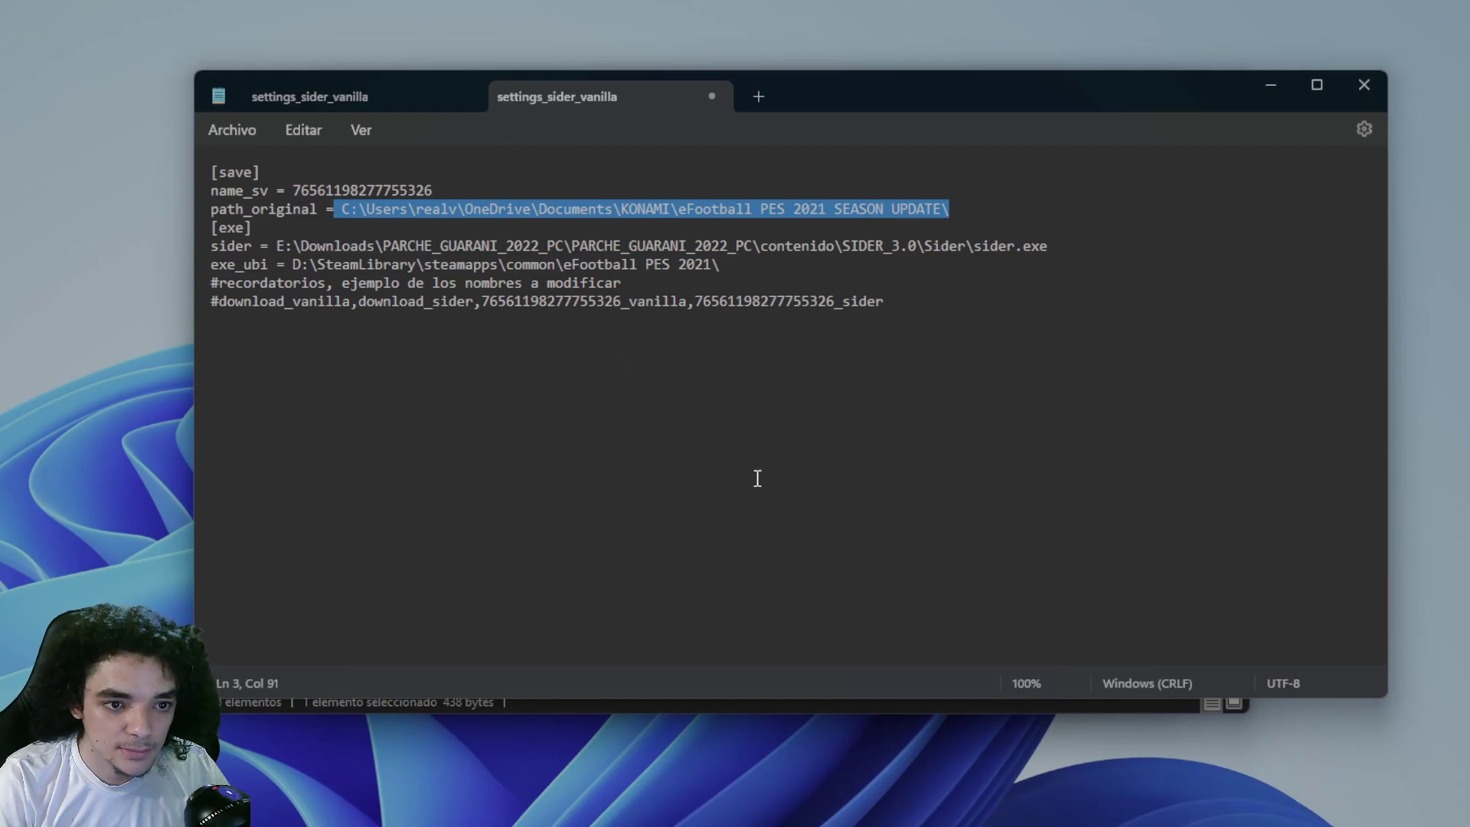
click(1271, 84)
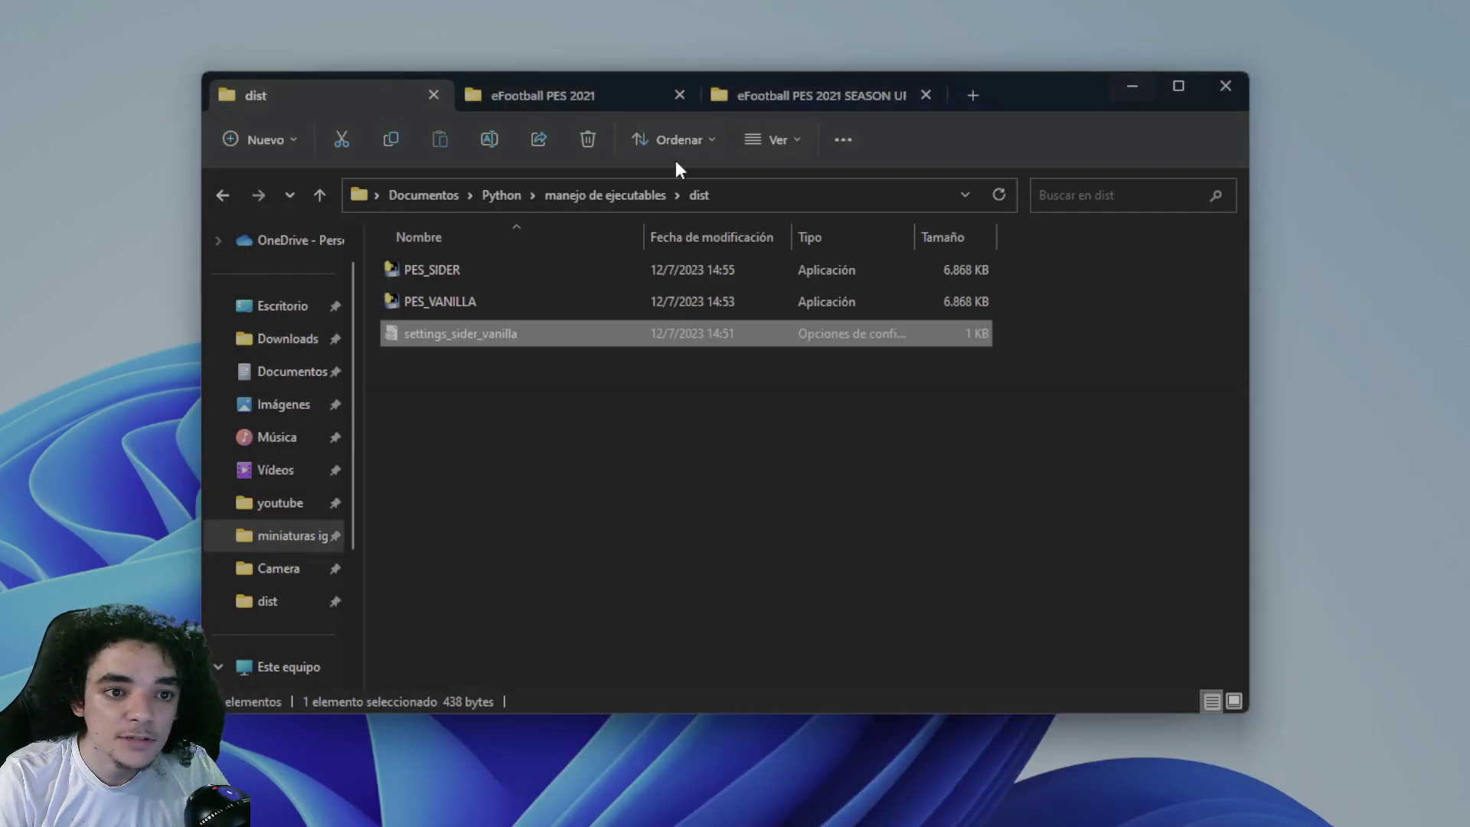
Step: Copy the full path of the eFootball PES 2021 SEASON UPDATE save folder
click(782, 93)
click(656, 201)
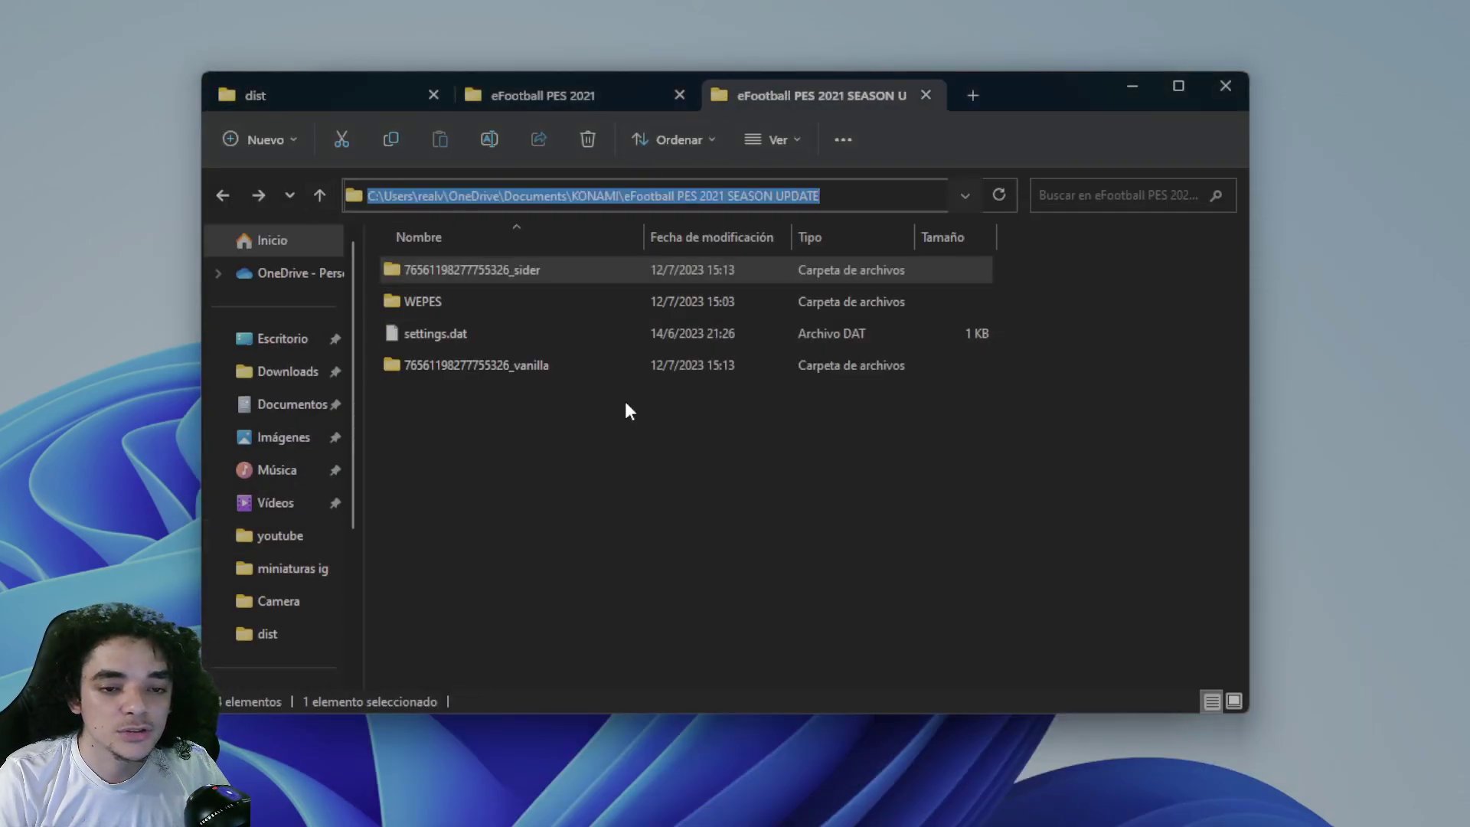
click(851, 195)
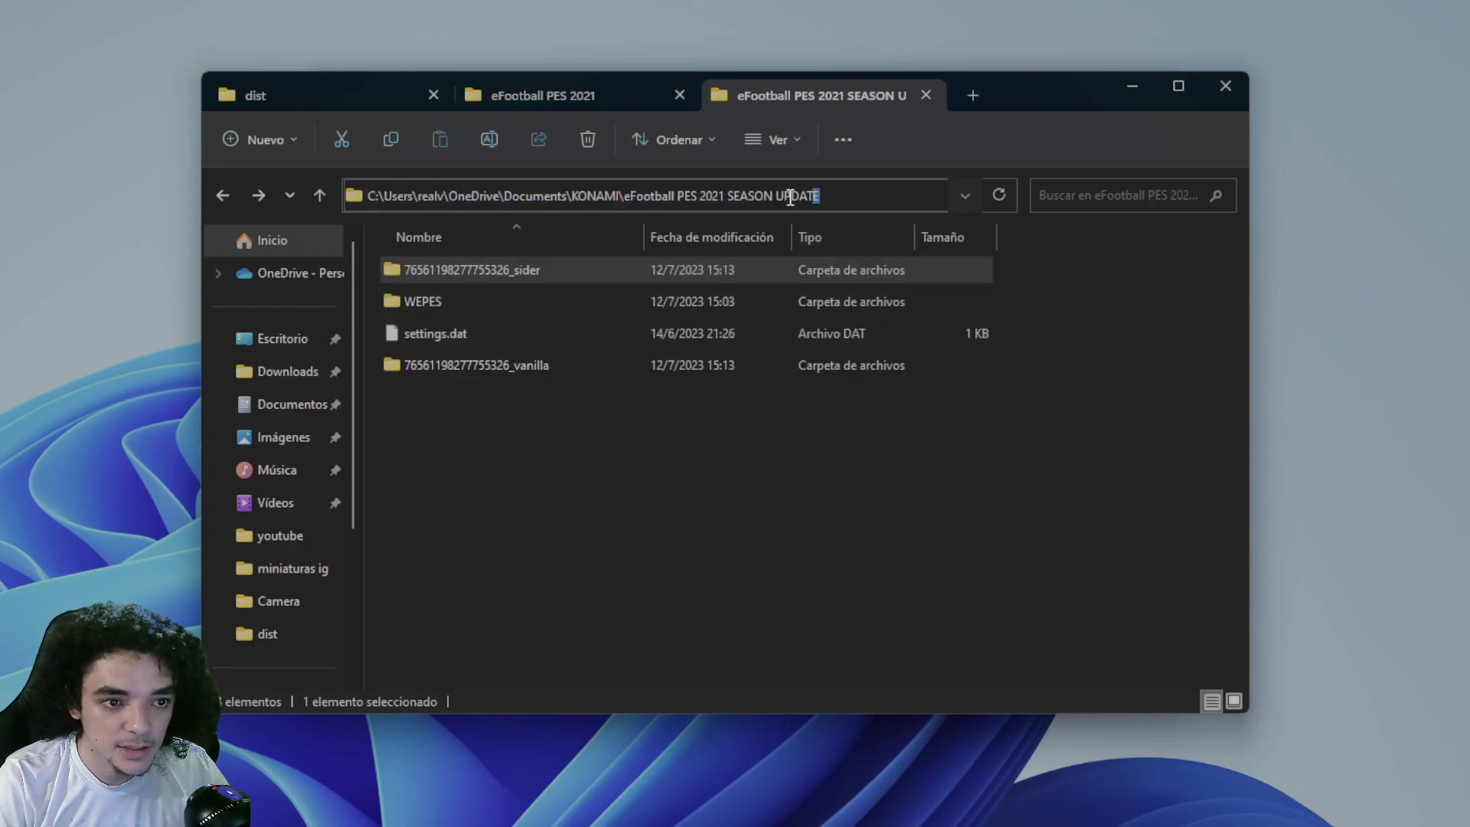
drag(852, 195, 345, 192)
key(ctrl+c)
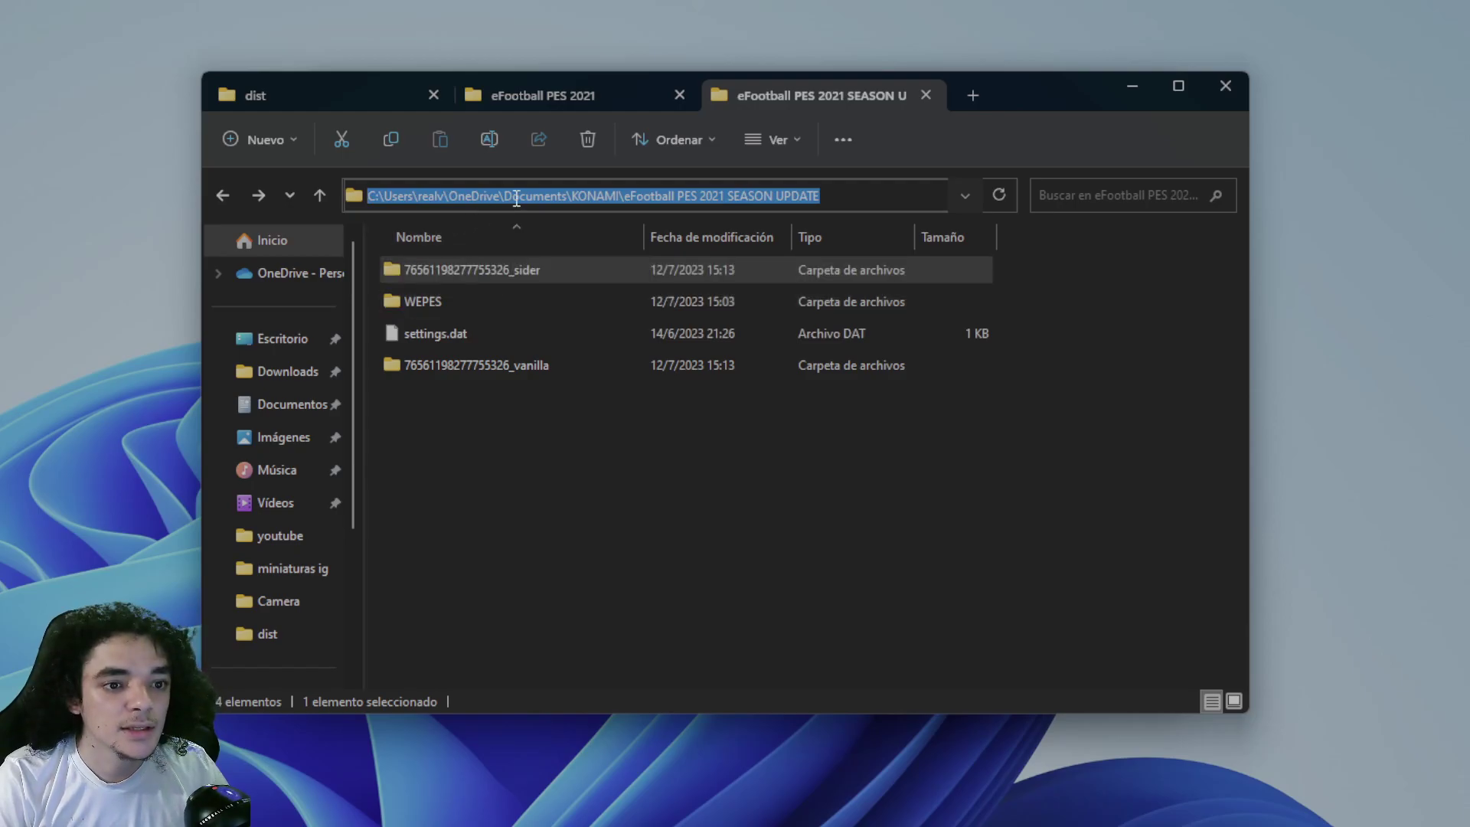
Step: Open settings_sider_vanilla from the dist folder and replace the path_original value with the copied save folder path, ending in a backslash
click(314, 99)
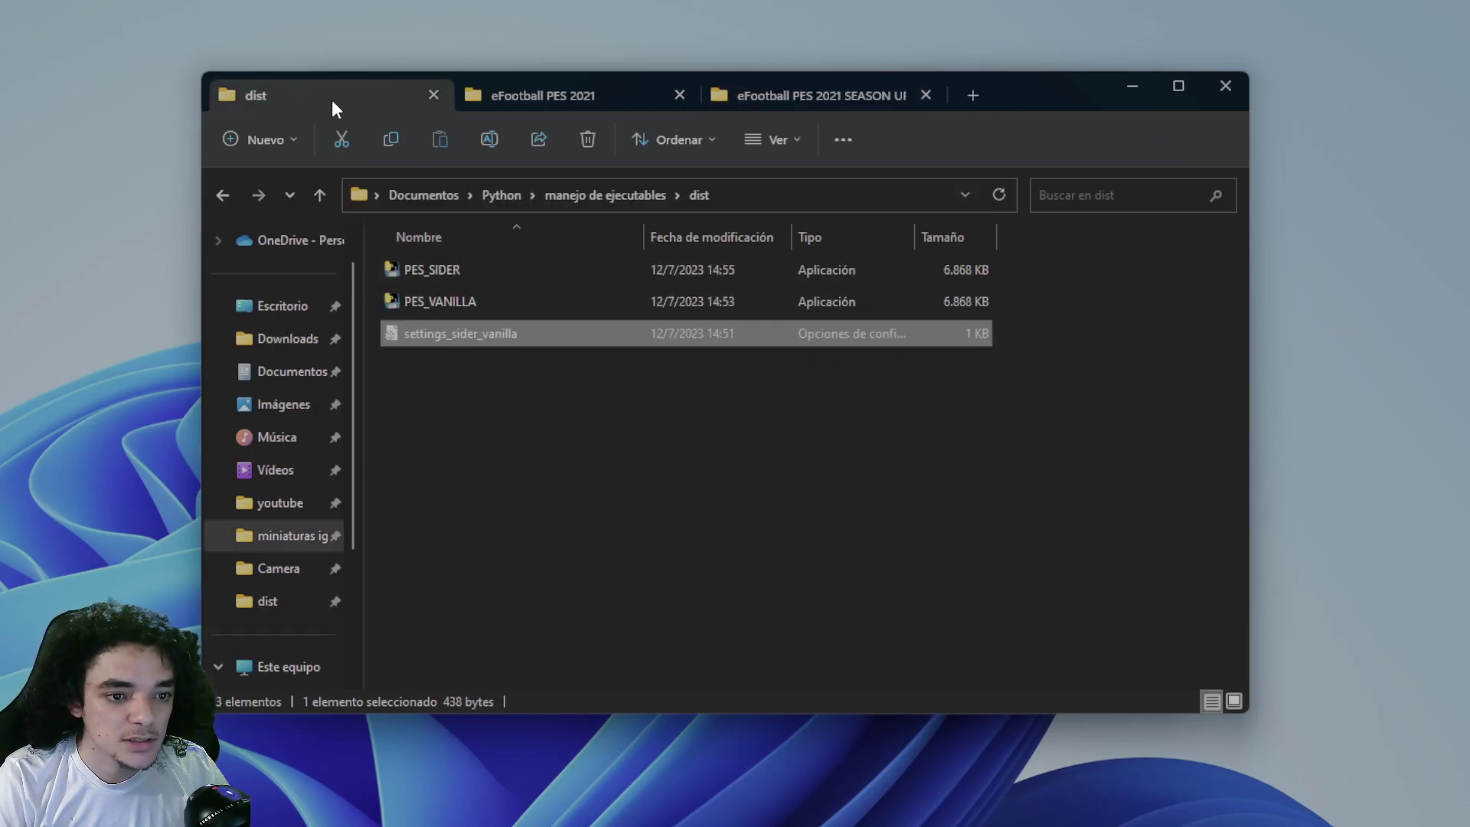
double_click(434, 331)
drag(341, 211, 968, 249)
key(ctrl+v)
key(ctrl+c)
click(959, 213)
key(ctrl+v)
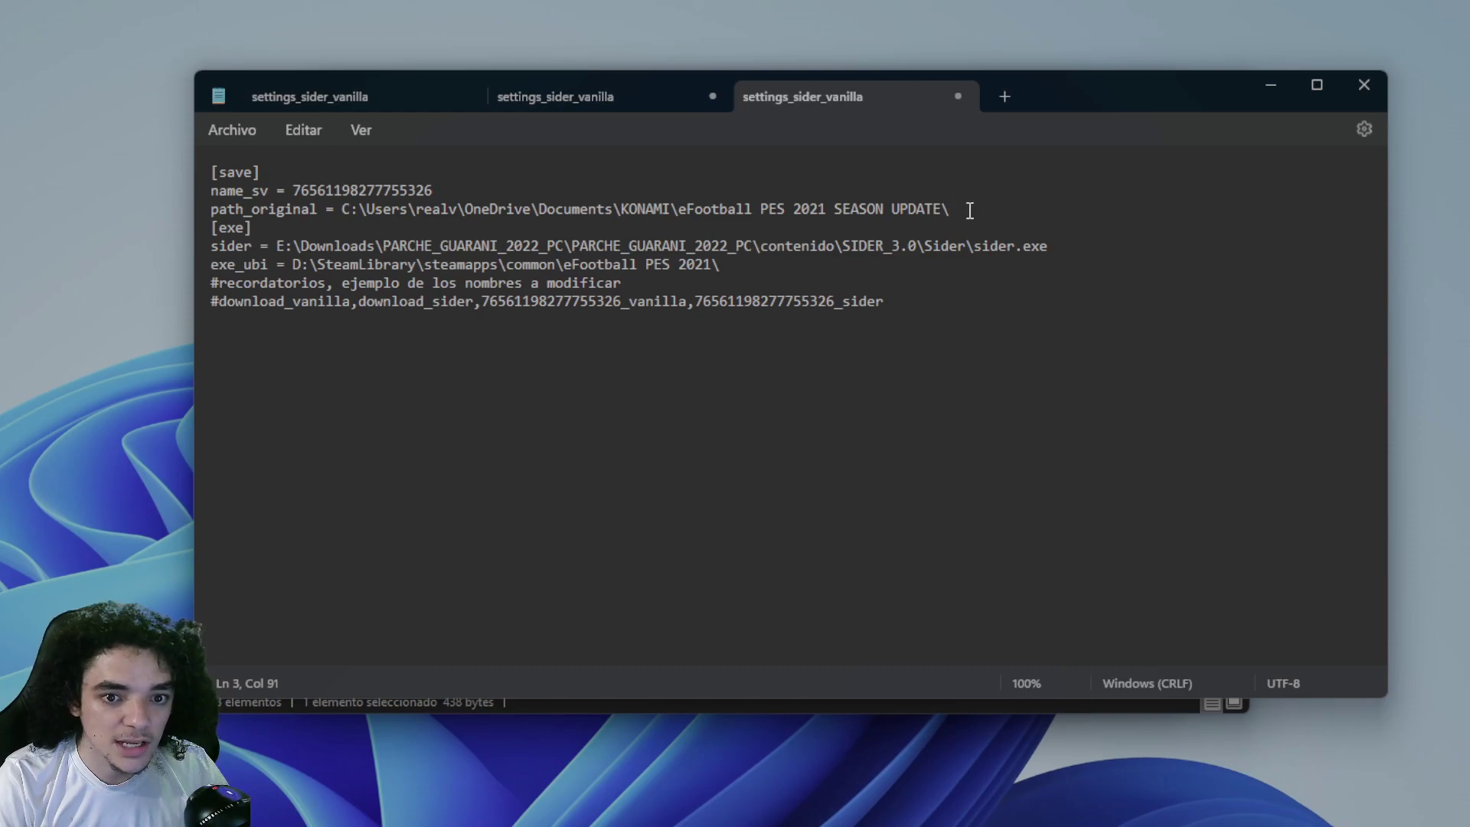
drag(951, 210, 341, 211)
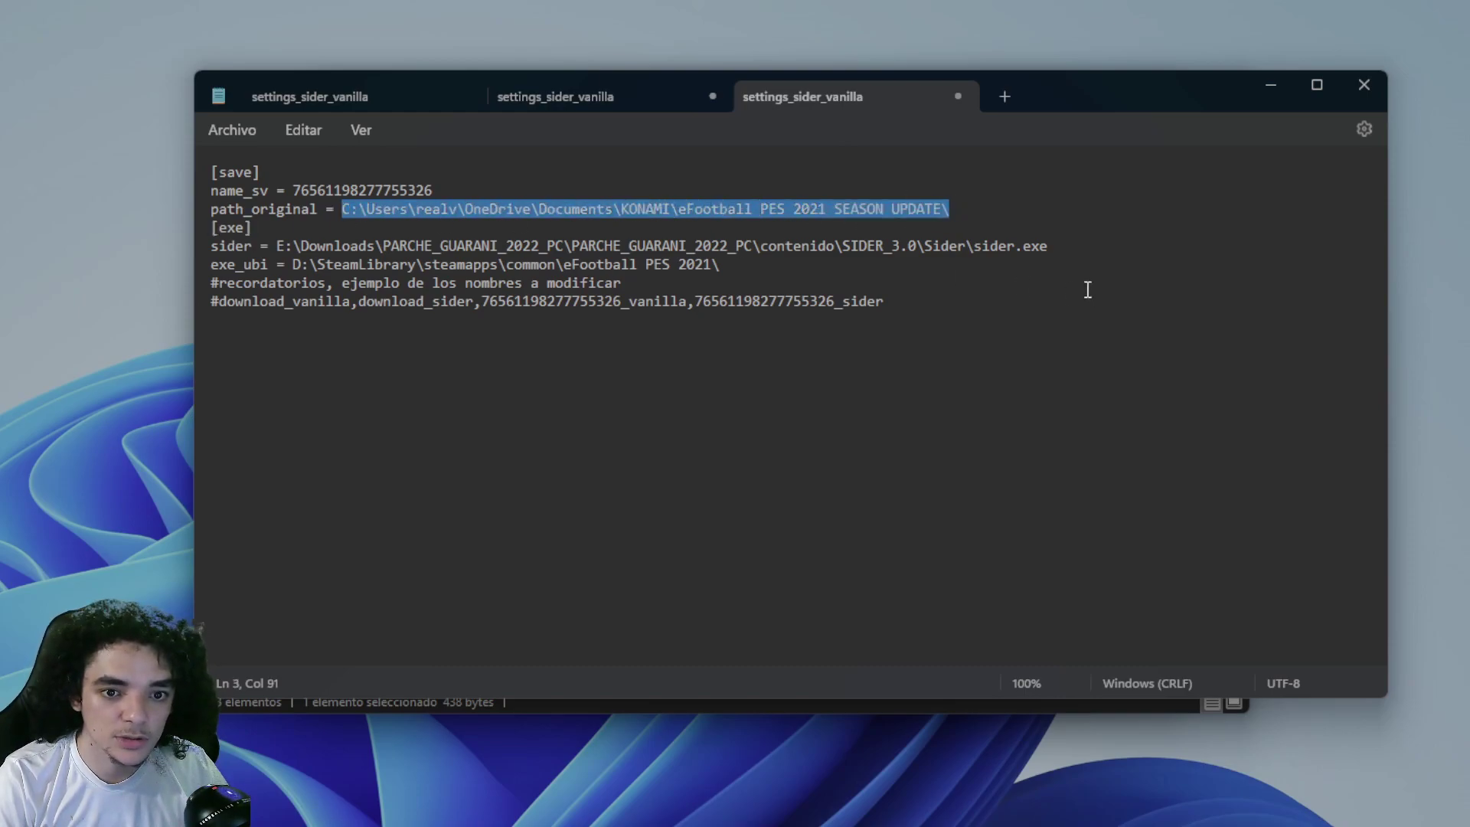
click(1022, 211)
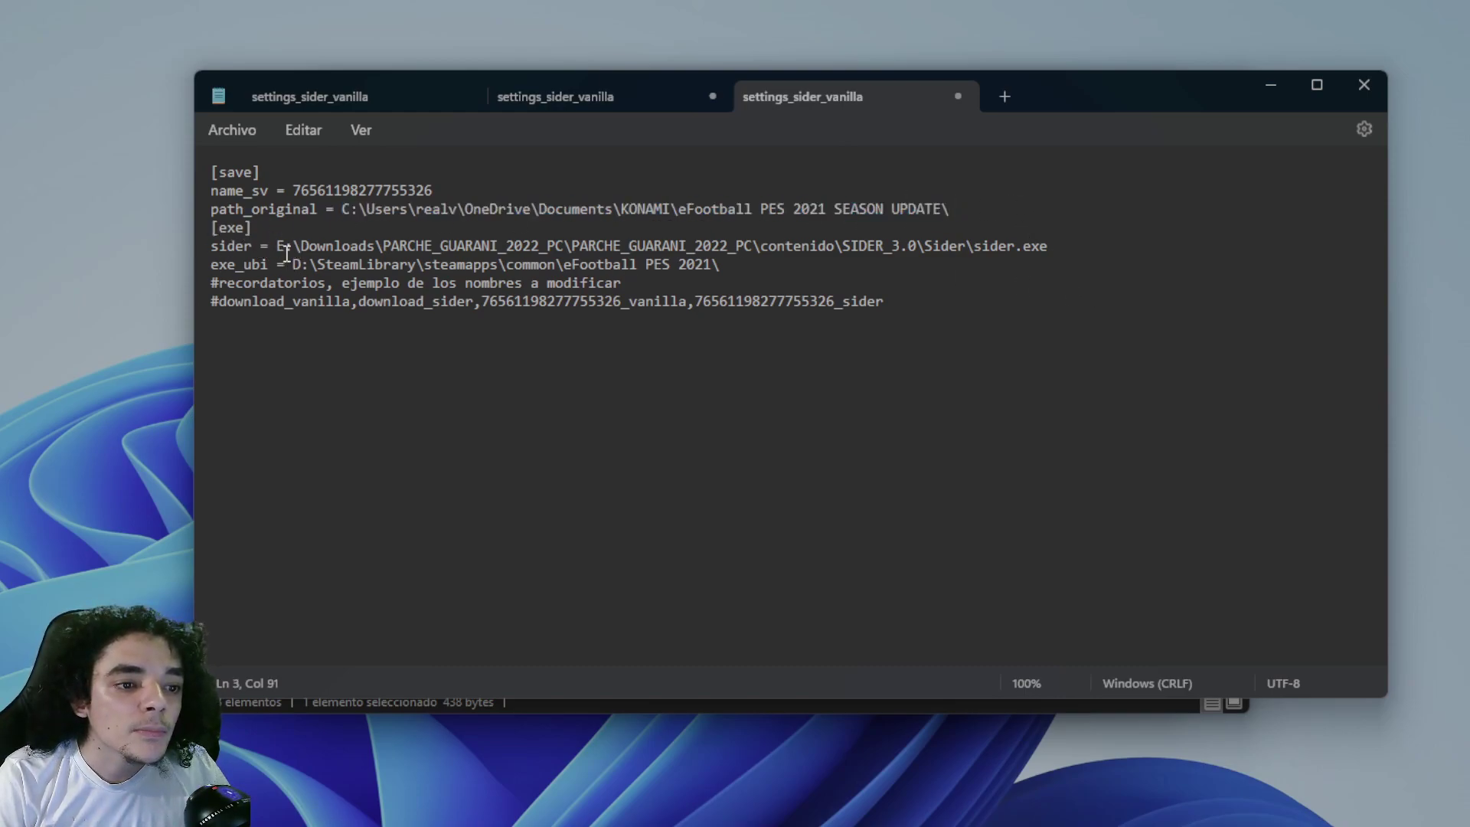
Step: Examine the sider entry's path in settings_sider_vanilla, including the sider.exe file name at its end
drag(278, 246, 1079, 246)
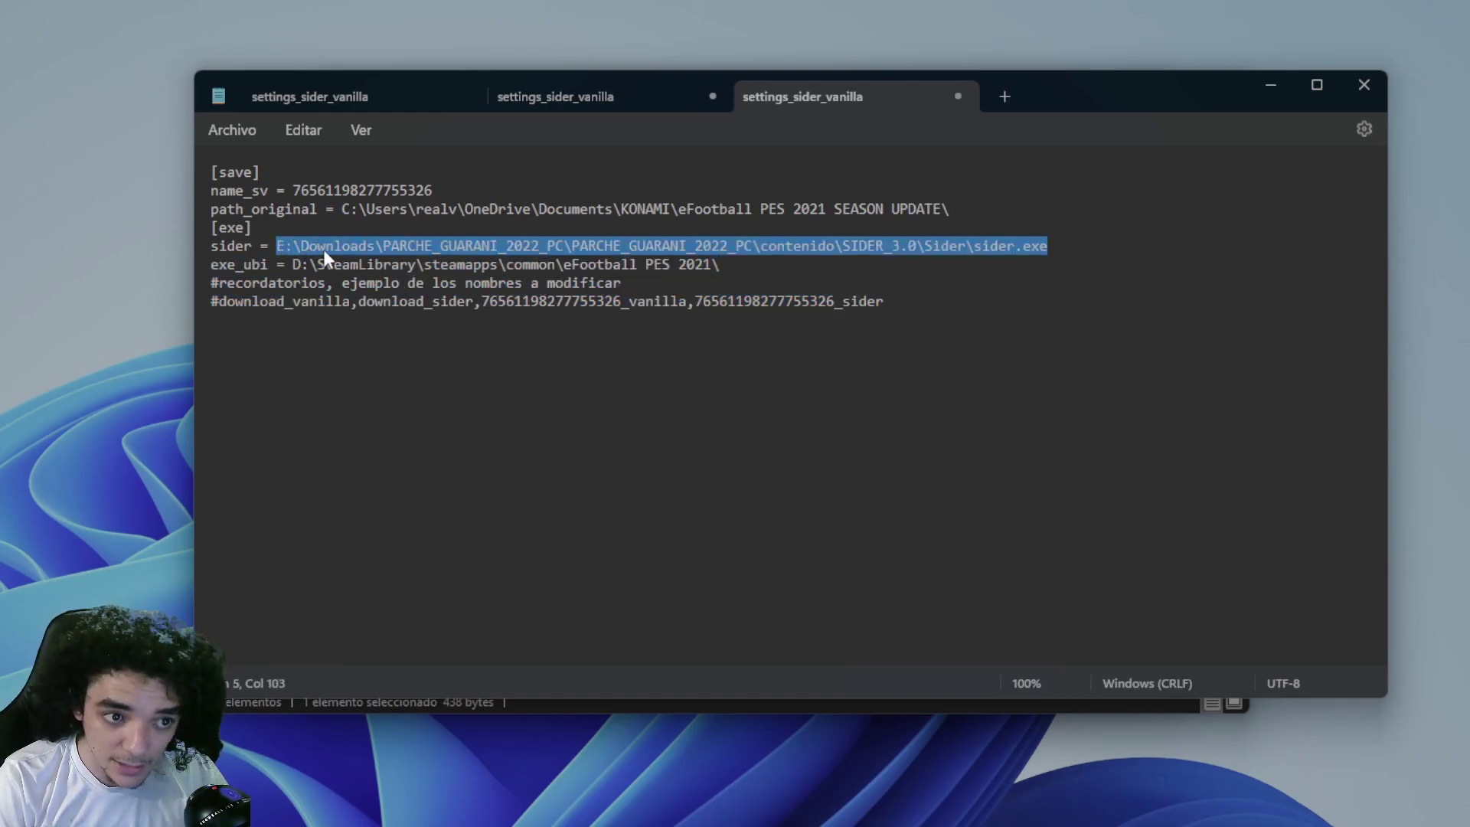
click(1044, 248)
drag(1057, 246, 973, 245)
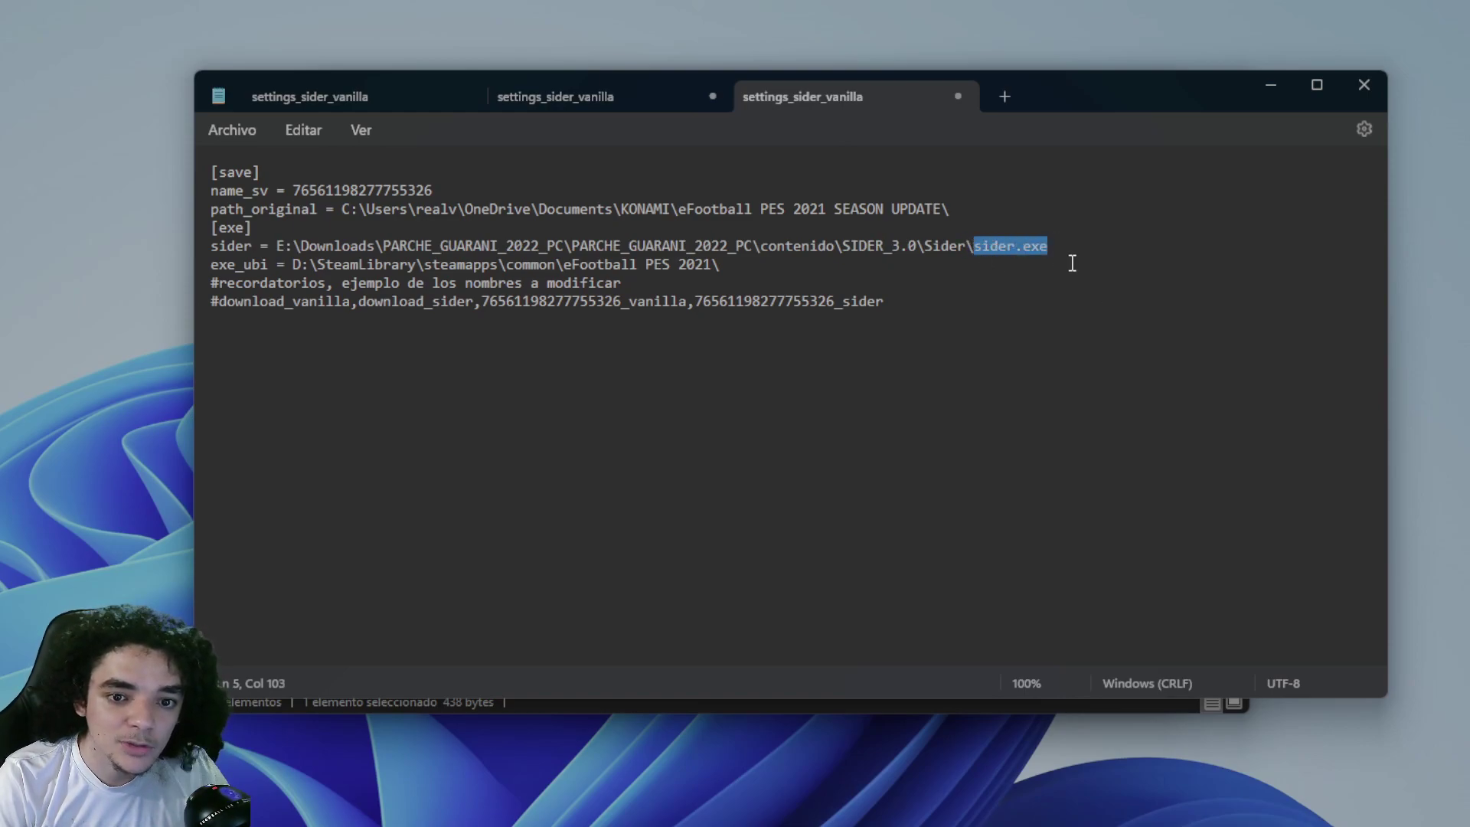
click(1088, 246)
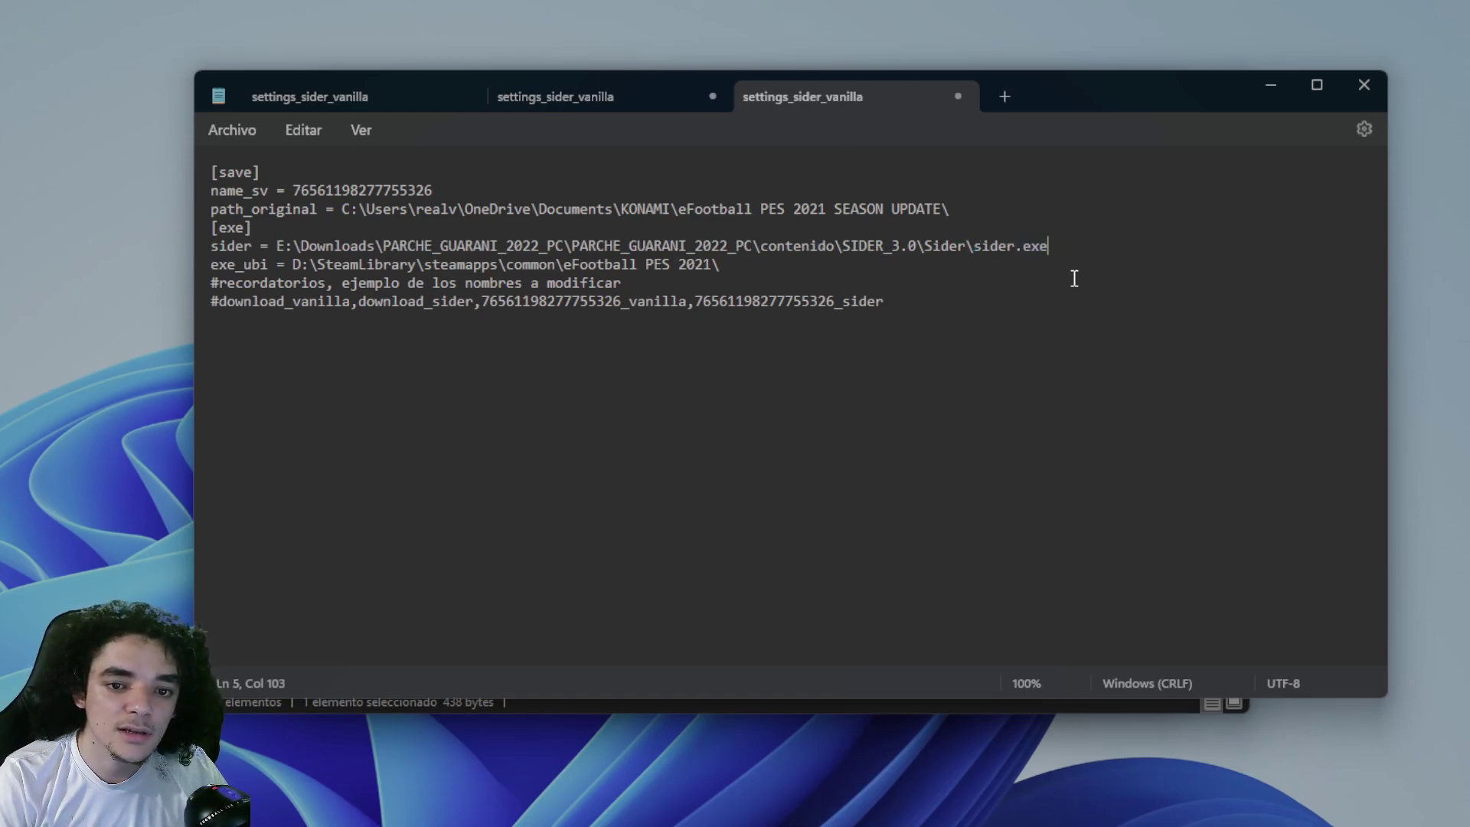
drag(973, 246, 951, 269)
click(946, 277)
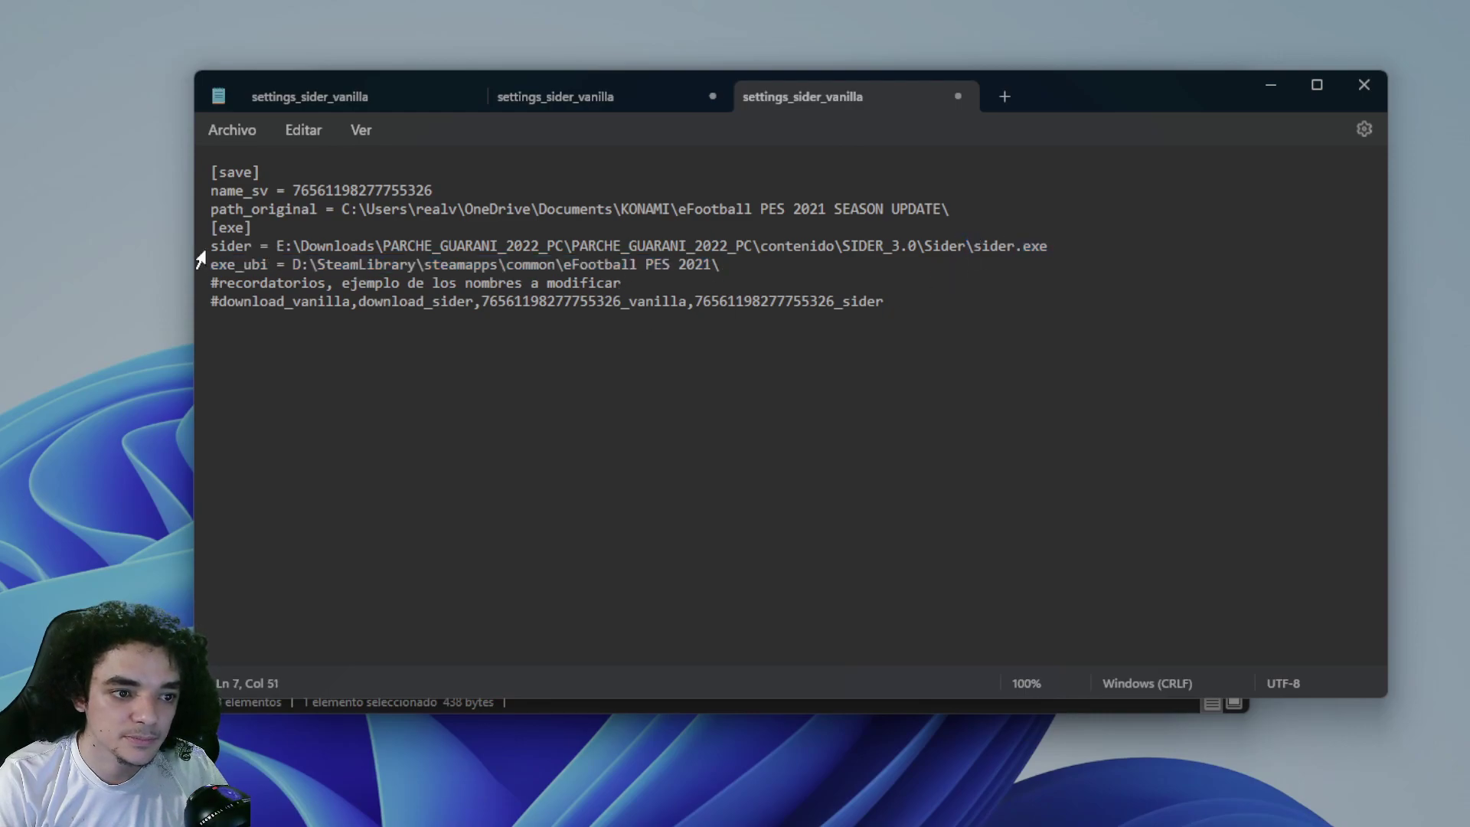
Step: Check the exe_ubi entry, then copy the full path of the eFootball PES 2021 installation folder
drag(218, 264, 597, 283)
drag(739, 268, 284, 266)
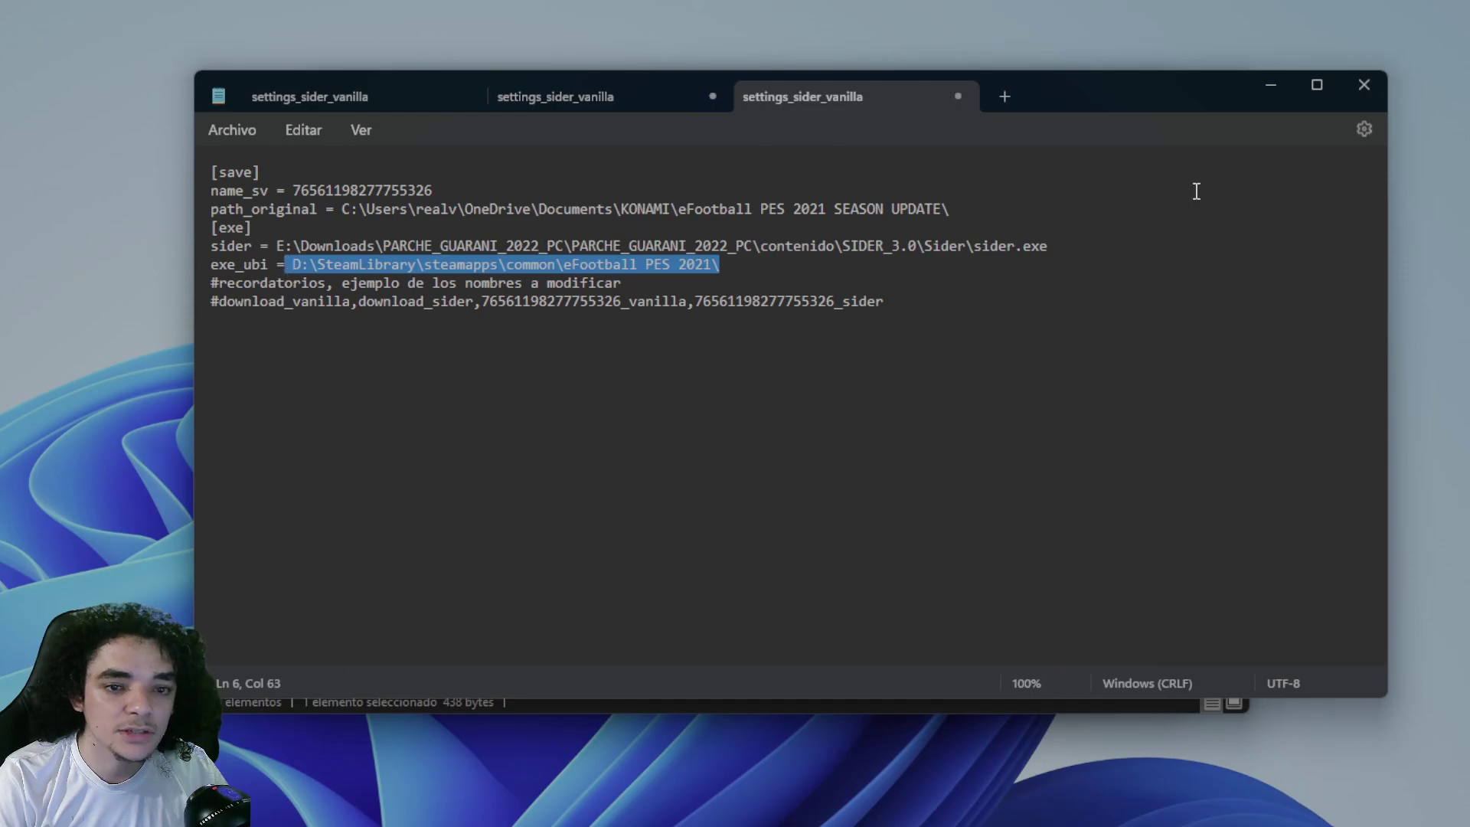
click(1270, 88)
click(819, 103)
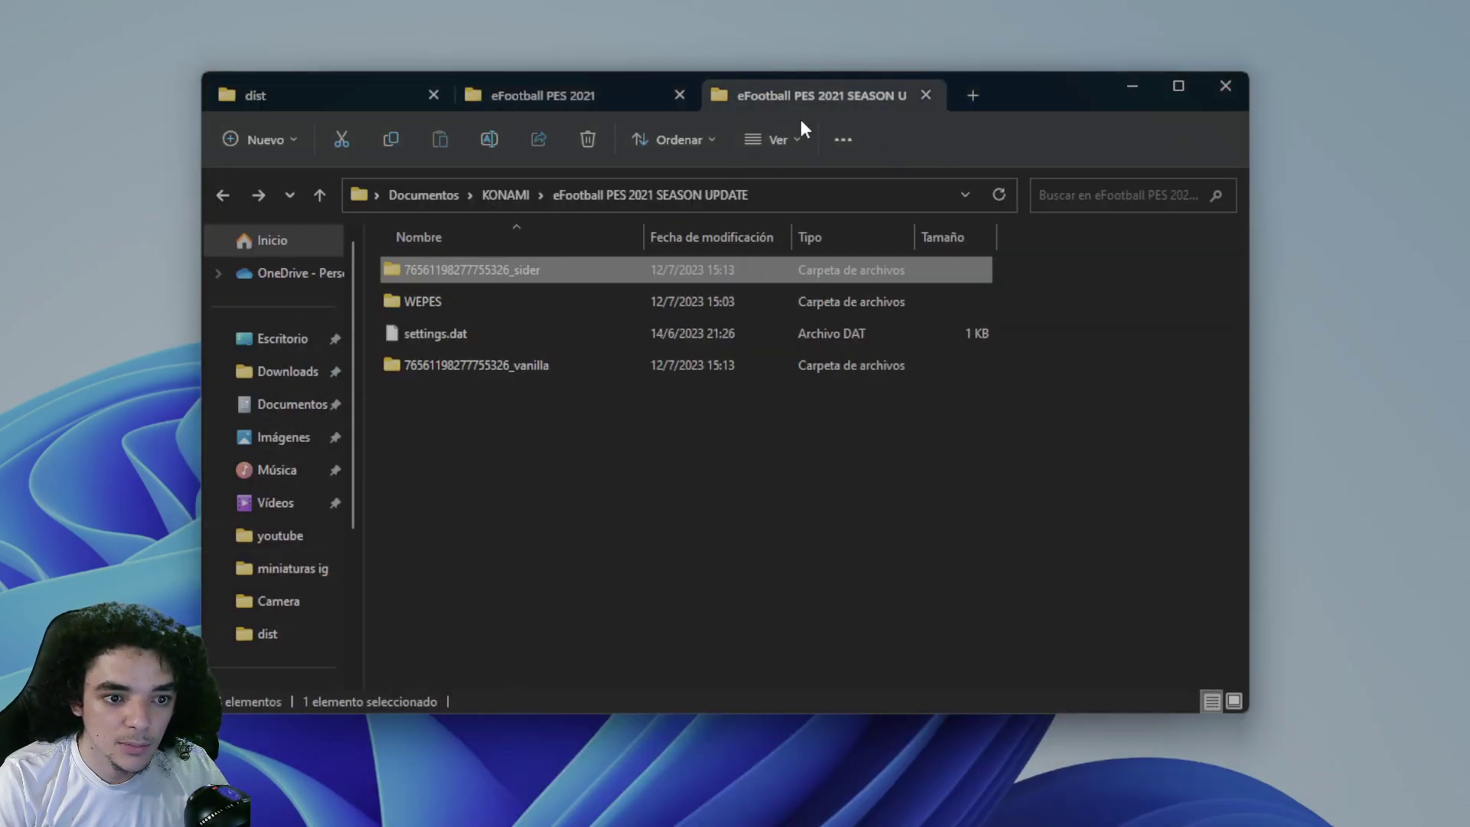
click(582, 96)
click(855, 194)
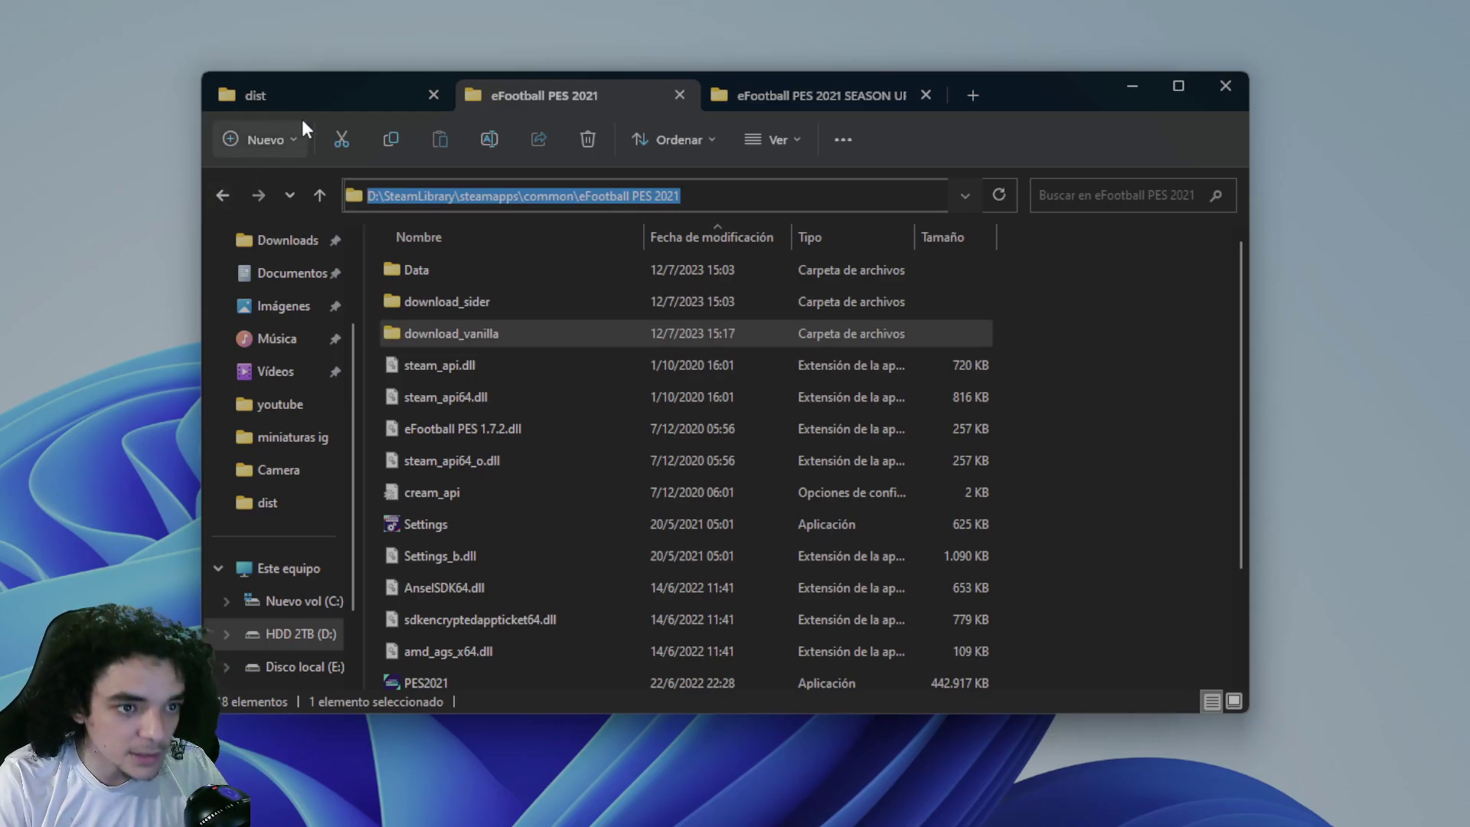
Step: Reopen settings_sider_vanilla and set exe_ubi to D:\SteamLibrary\steamapps\common\eFootball PES 2021\, including the trailing backslash
click(291, 95)
double_click(441, 334)
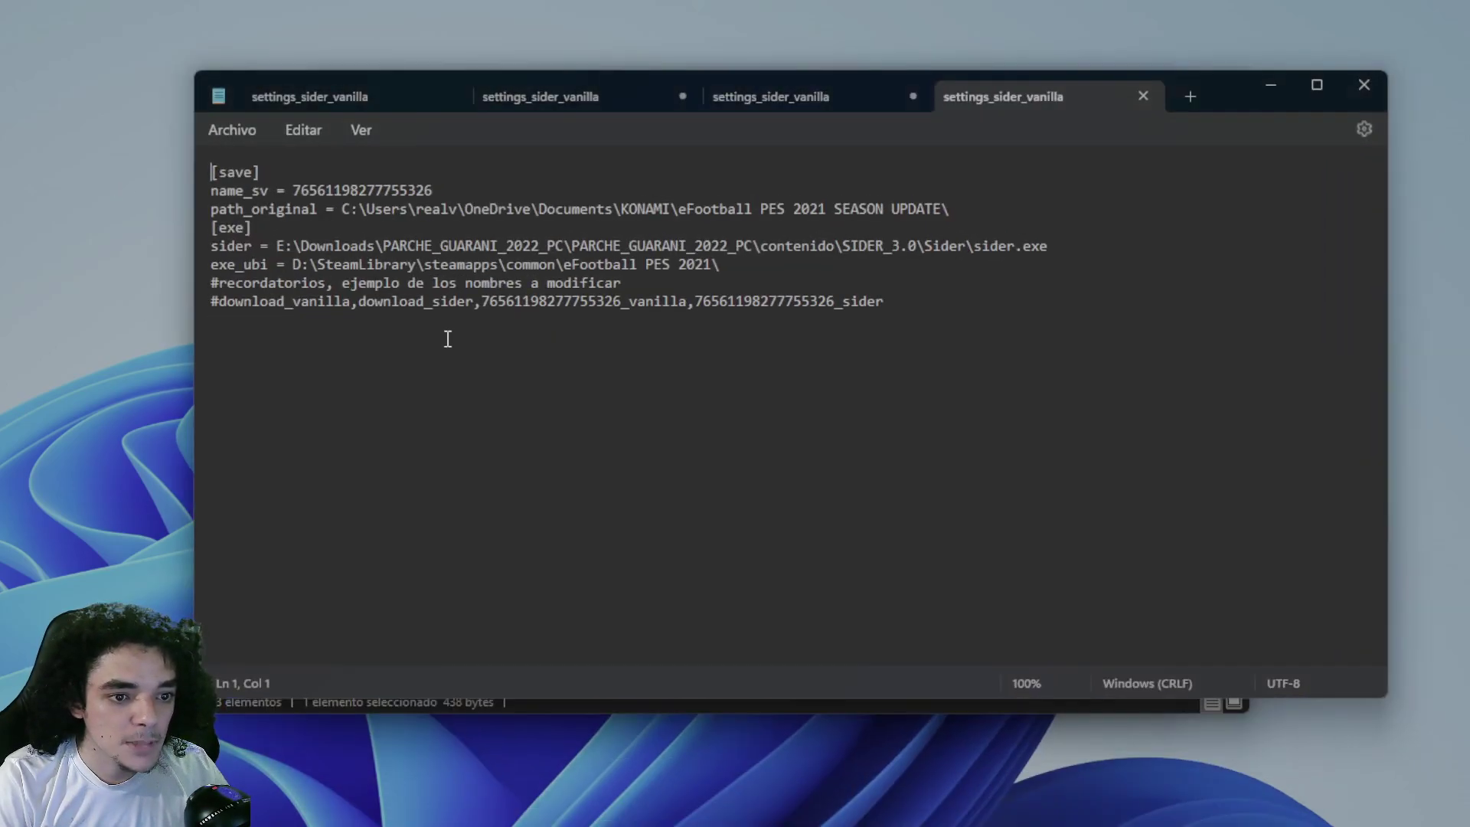
drag(722, 266, 296, 262)
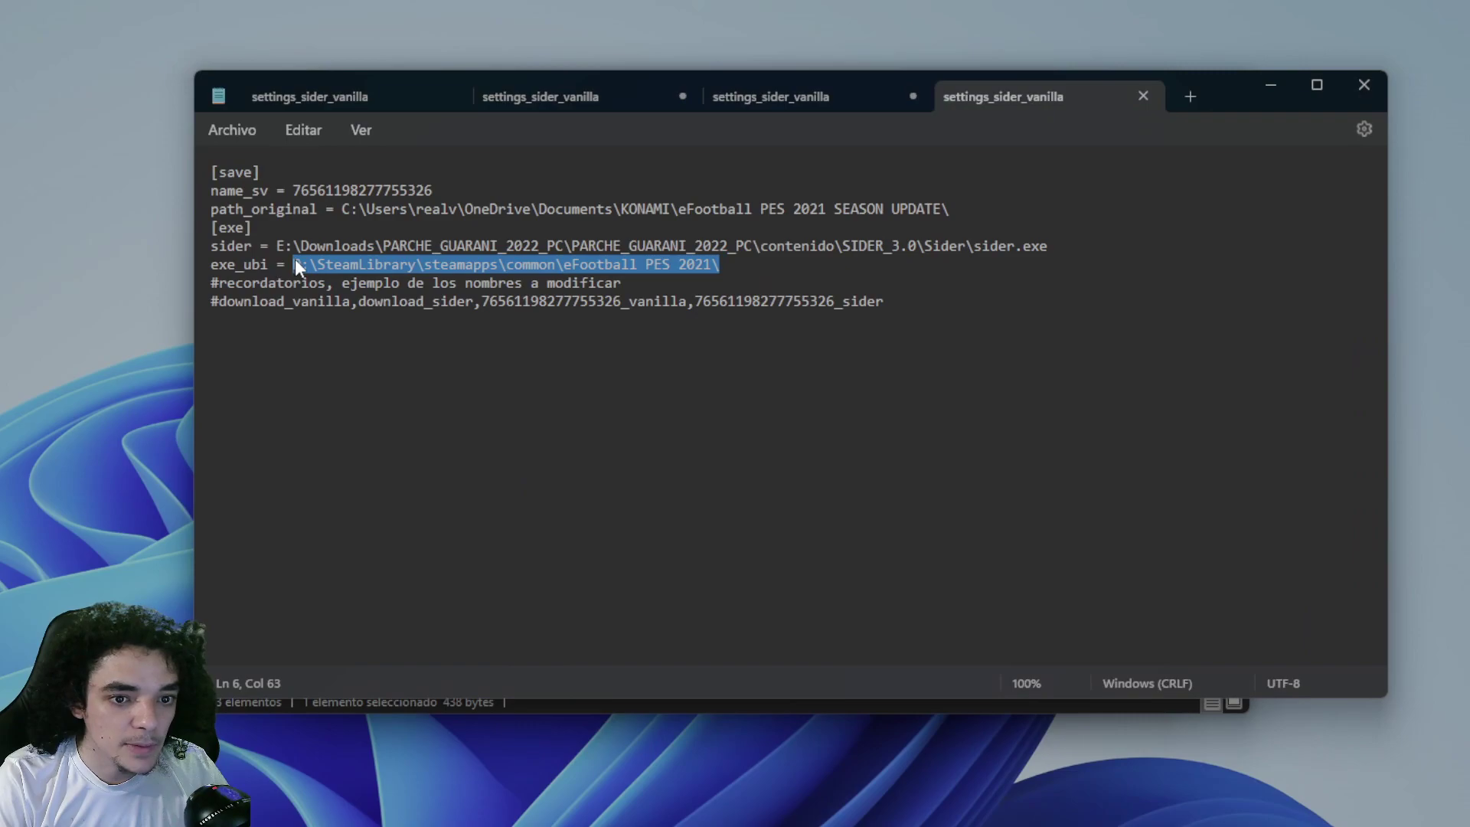
key(ctrl+v)
click(973, 251)
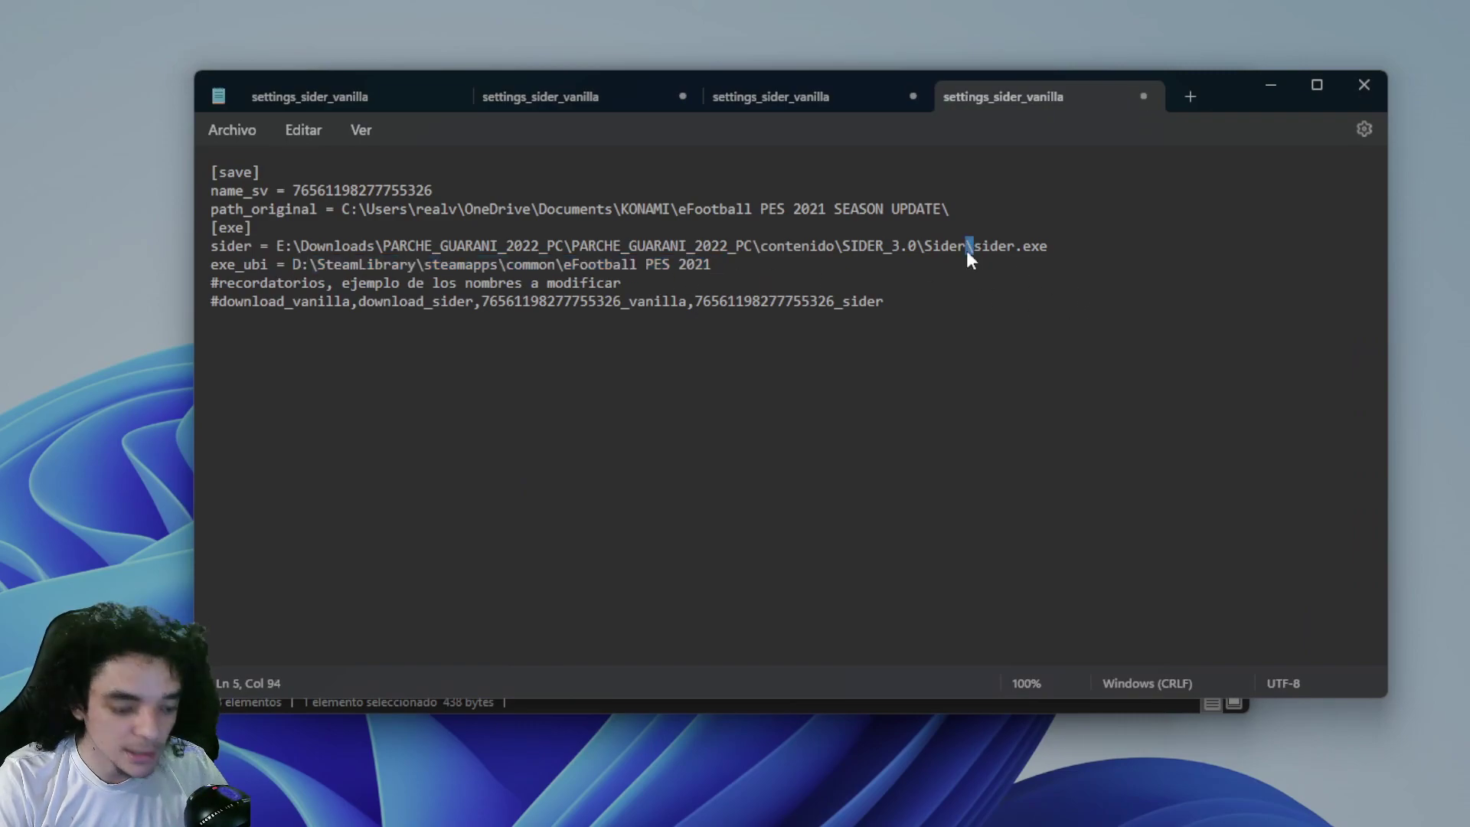
click(731, 265)
text(\)
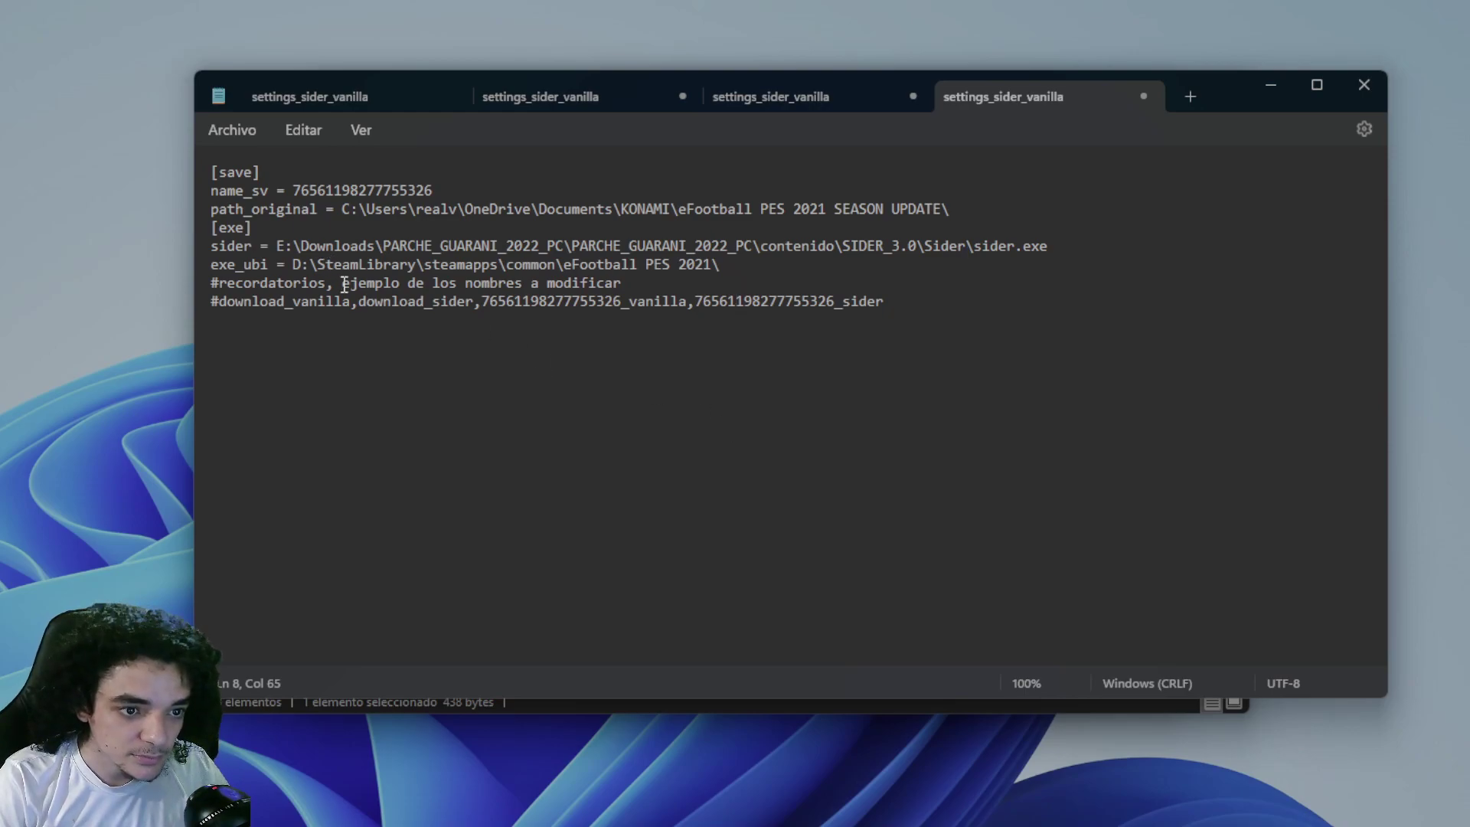
Step: Review the reminder comments with the example folder names in settings_sider_vanilla, then return to the dist folder
drag(348, 282, 658, 290)
click(699, 286)
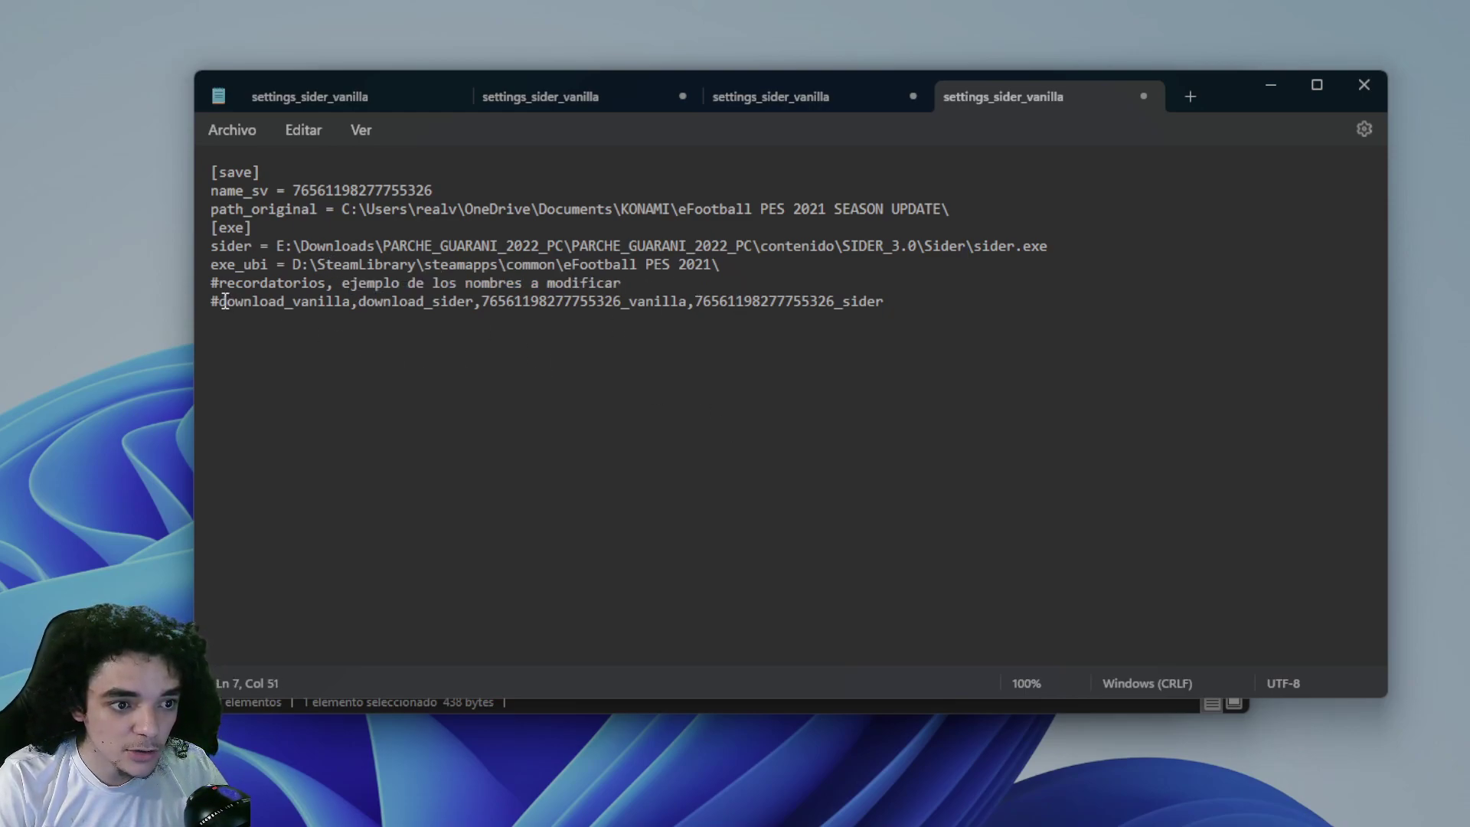
drag(482, 303, 624, 316)
click(694, 302)
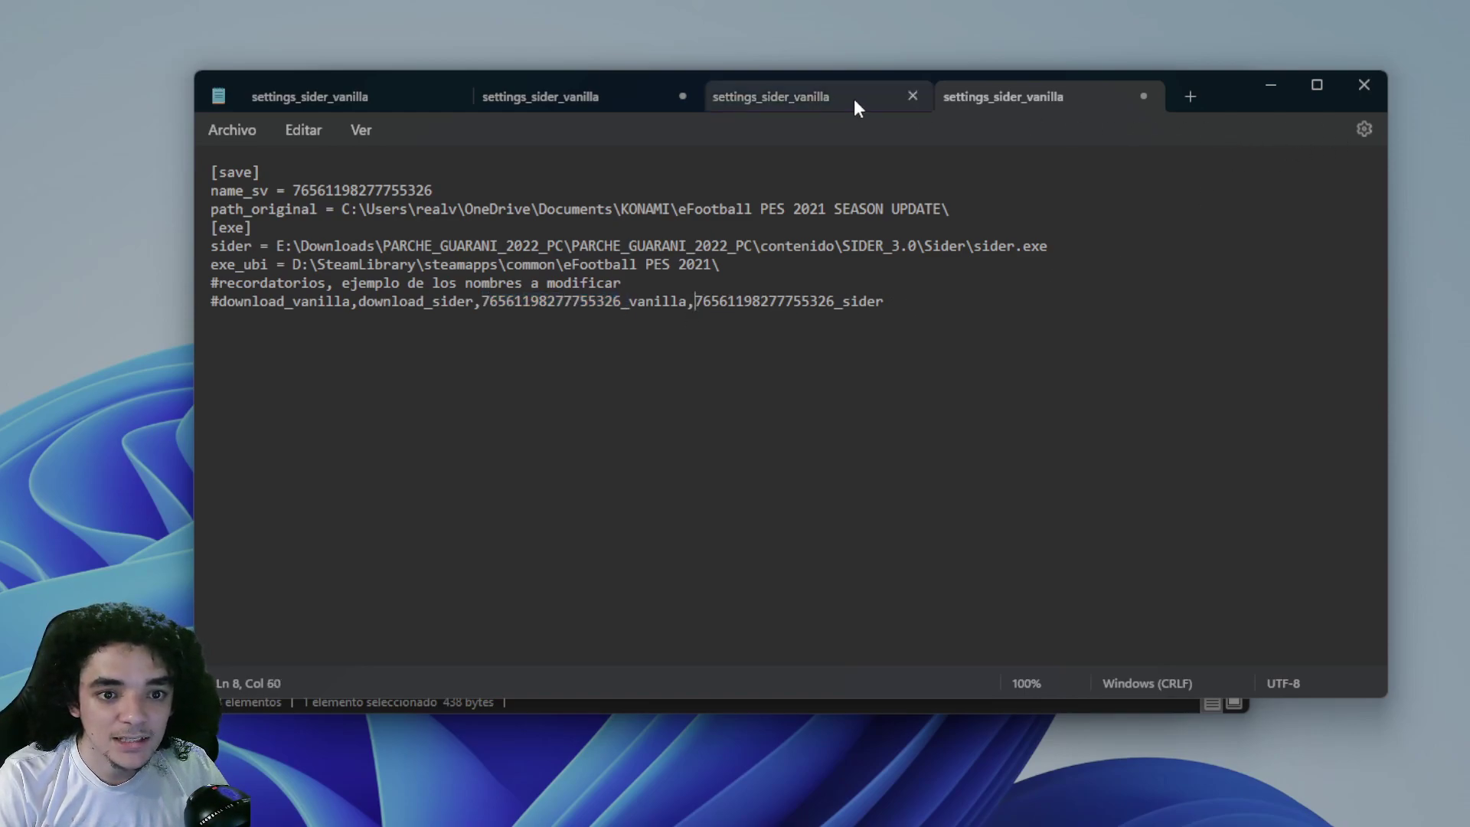
click(1270, 84)
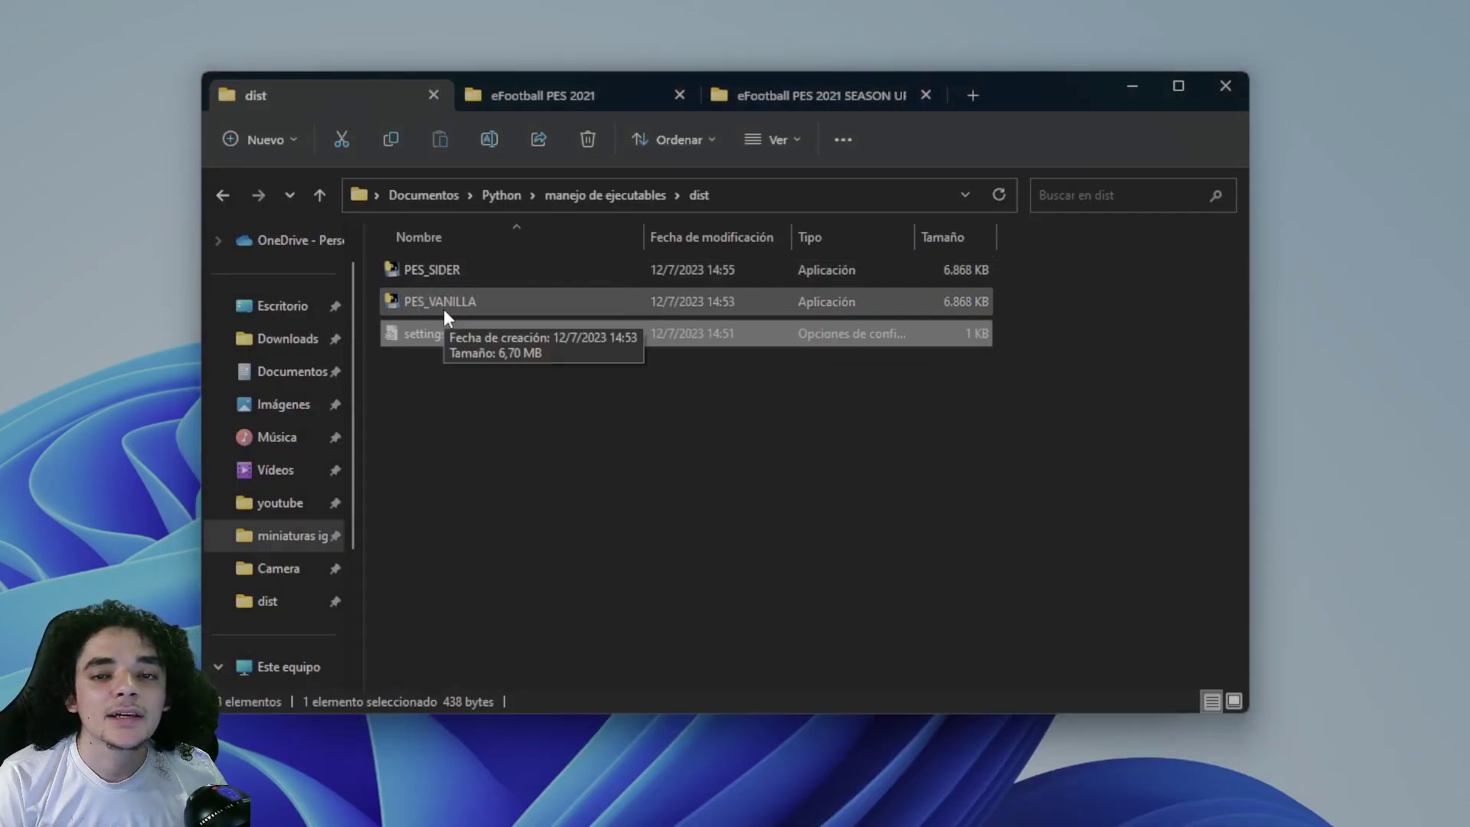
click(538, 478)
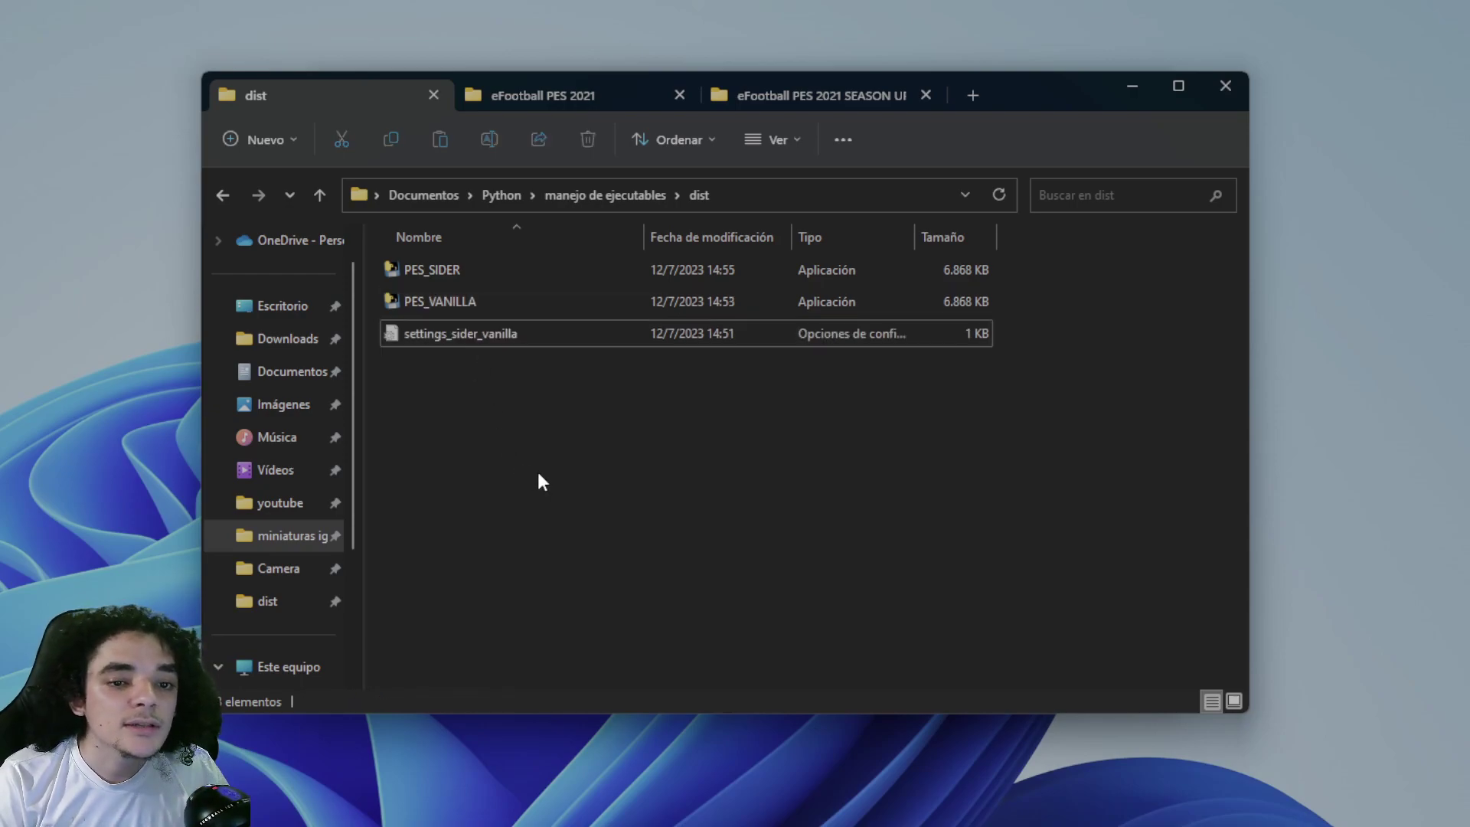